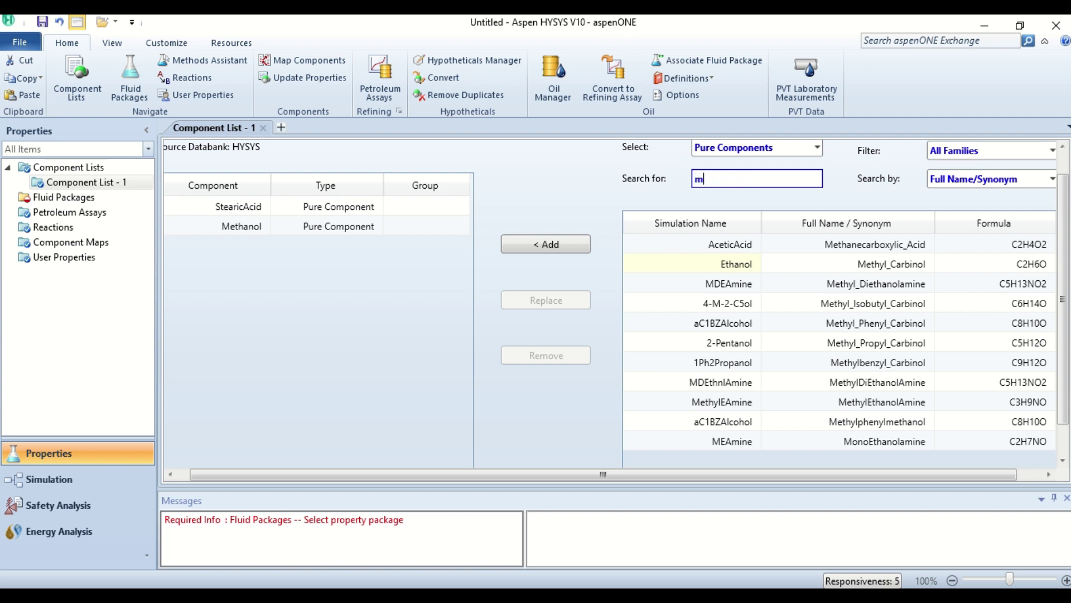
Find M-Stearate among the pure components using "m-stea" and add it to Component List - 1
type("ste")
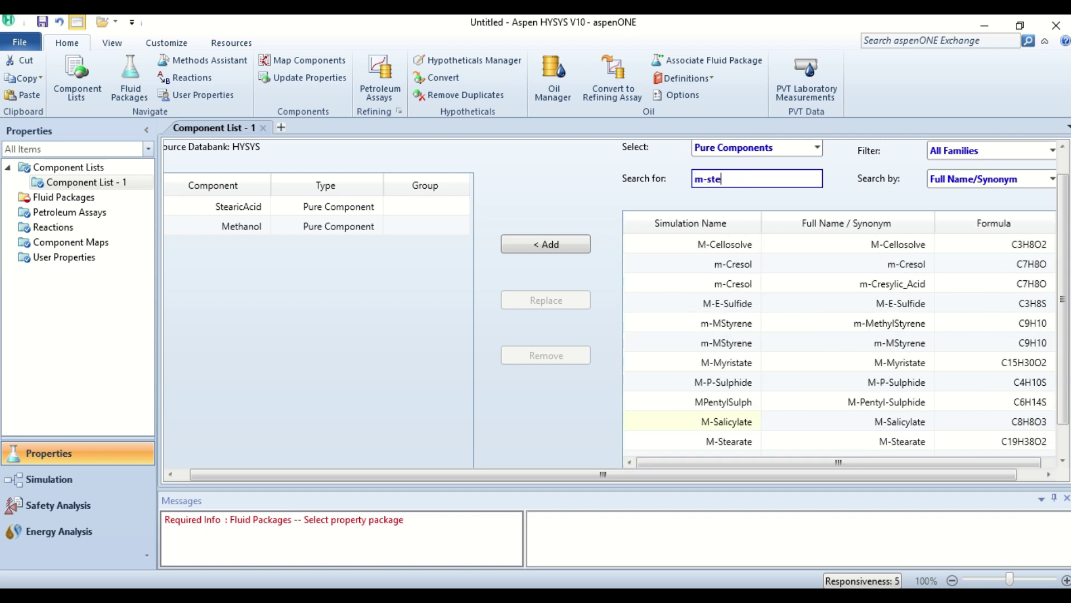
type("a")
left_click(726, 245)
left_click(575, 246)
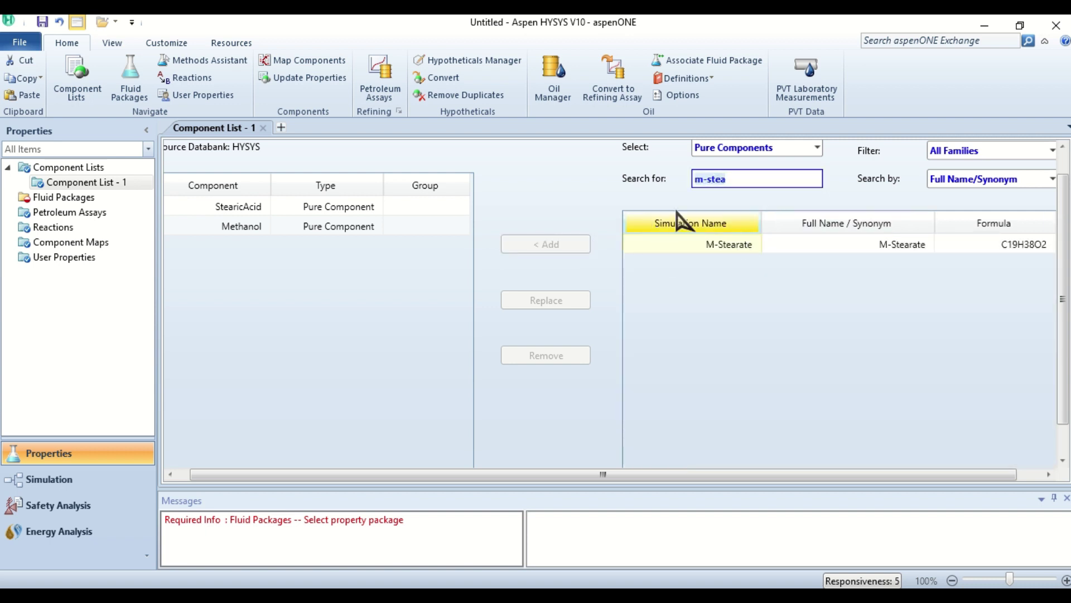
key("Return")
Search the pure components for "water" and add H2O to the component list
type("water")
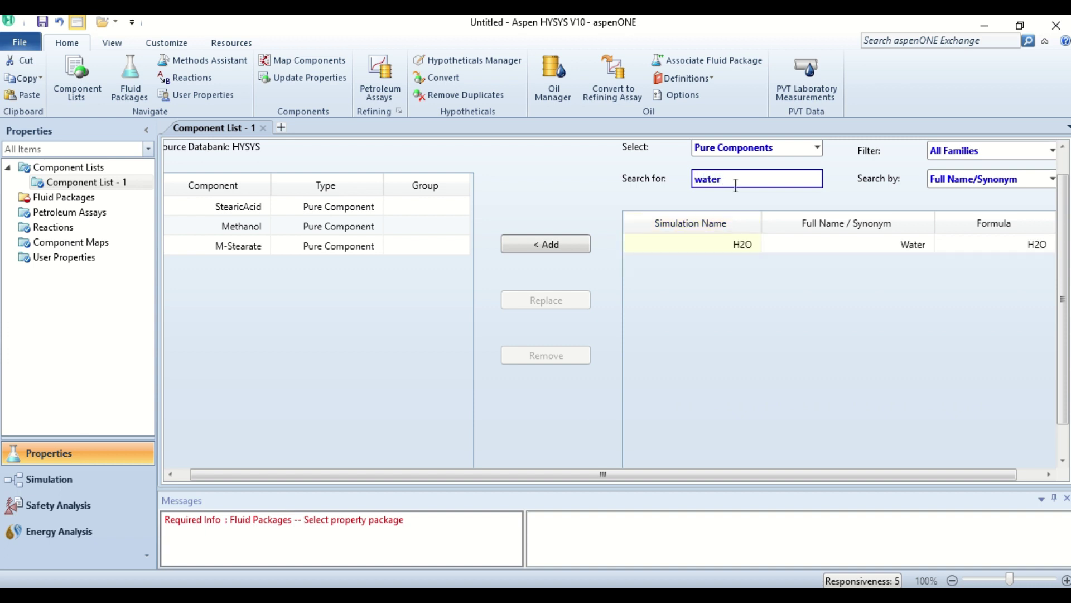
left_click(634, 244)
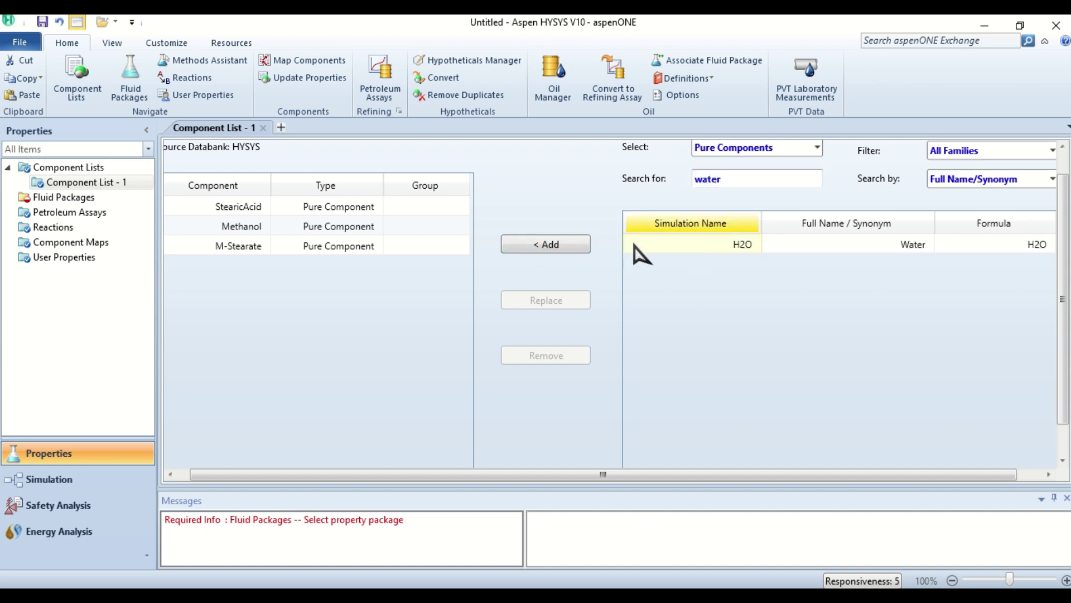
left_click(582, 246)
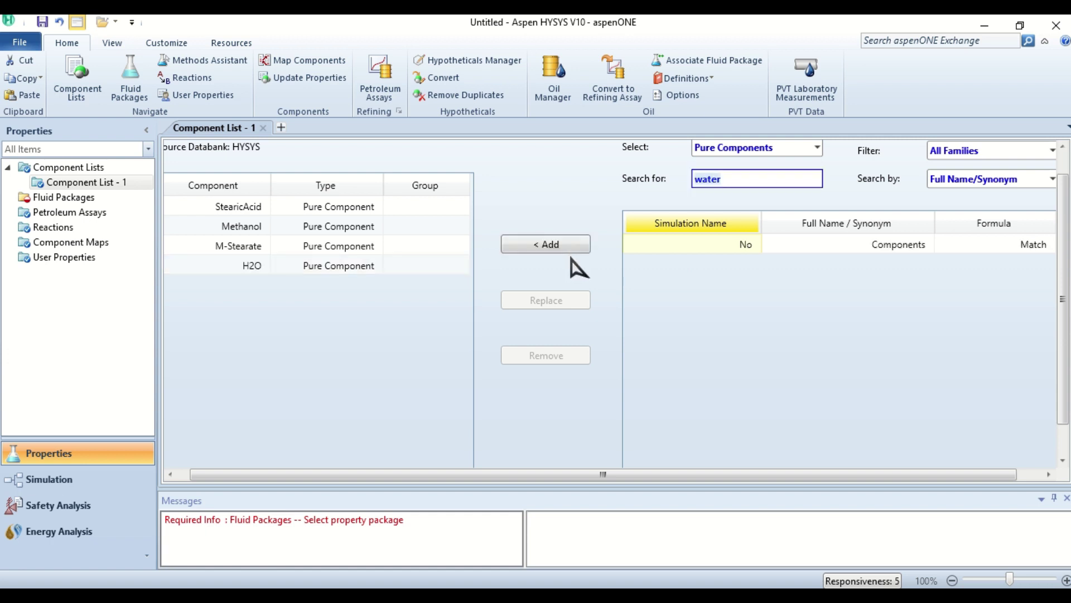
Add a fluid package using Component List - 1 and assign it the PRSV property package
left_click(72, 199)
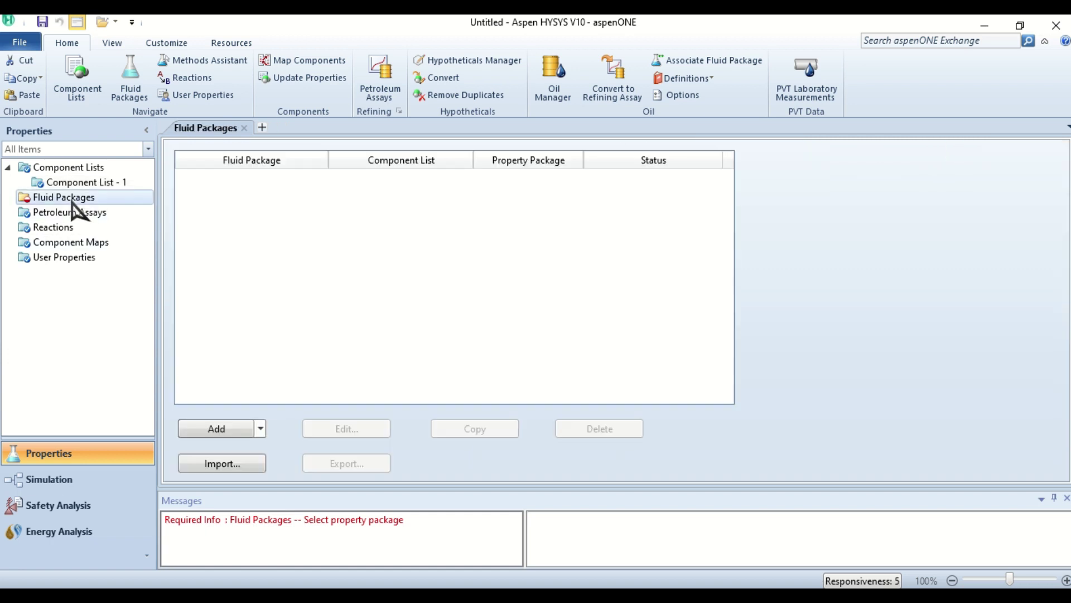
left_click(237, 433)
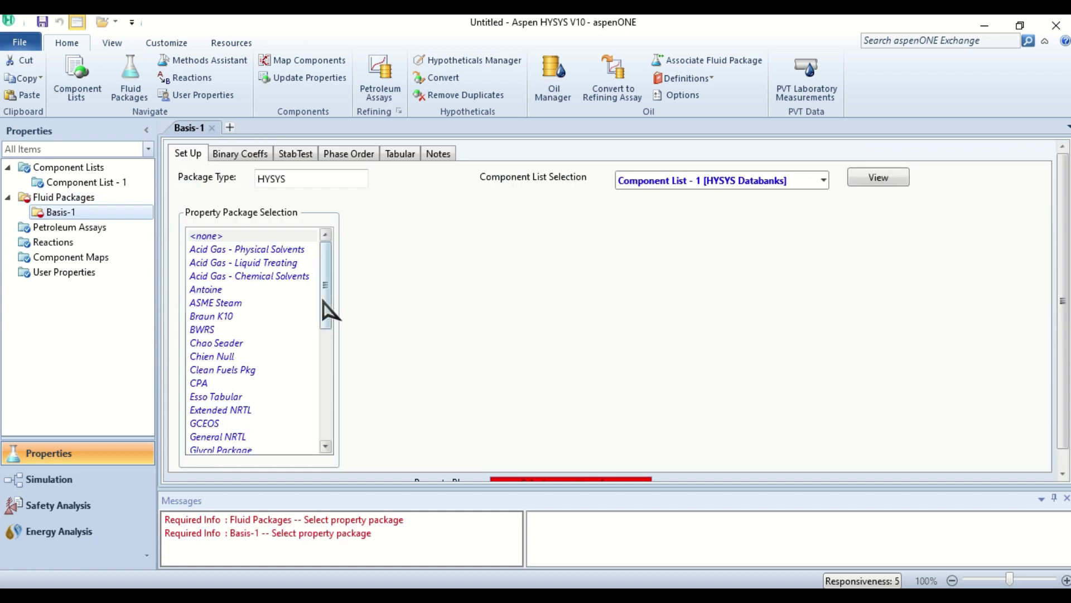
left_click_drag(328, 306, 327, 418)
left_click(200, 317)
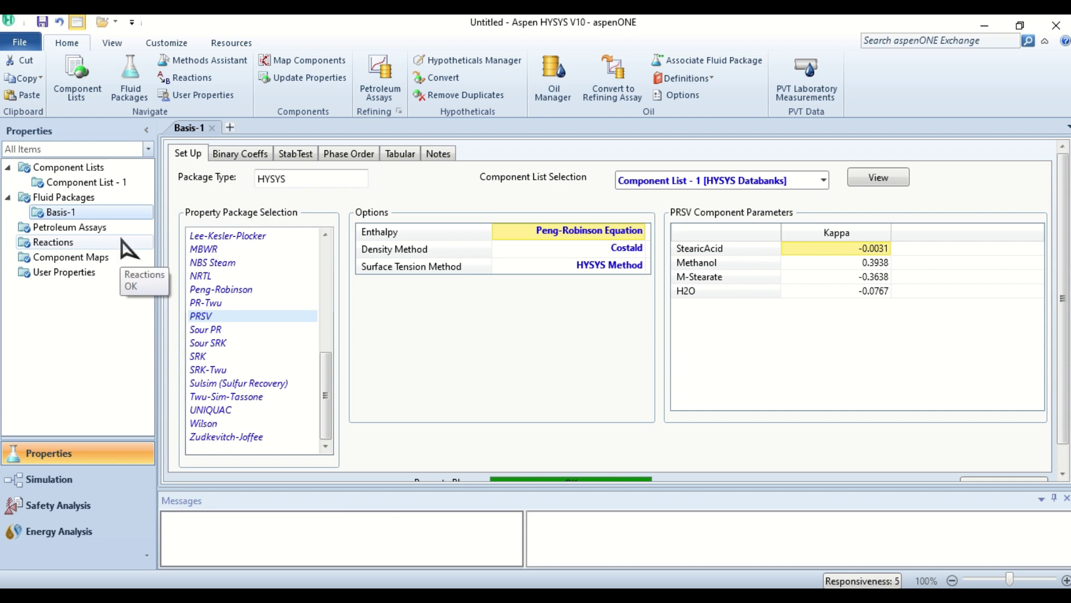
Create a reaction set and add a Simple Rate reaction from the Hysys source to it
left_click(82, 245)
left_click(214, 418)
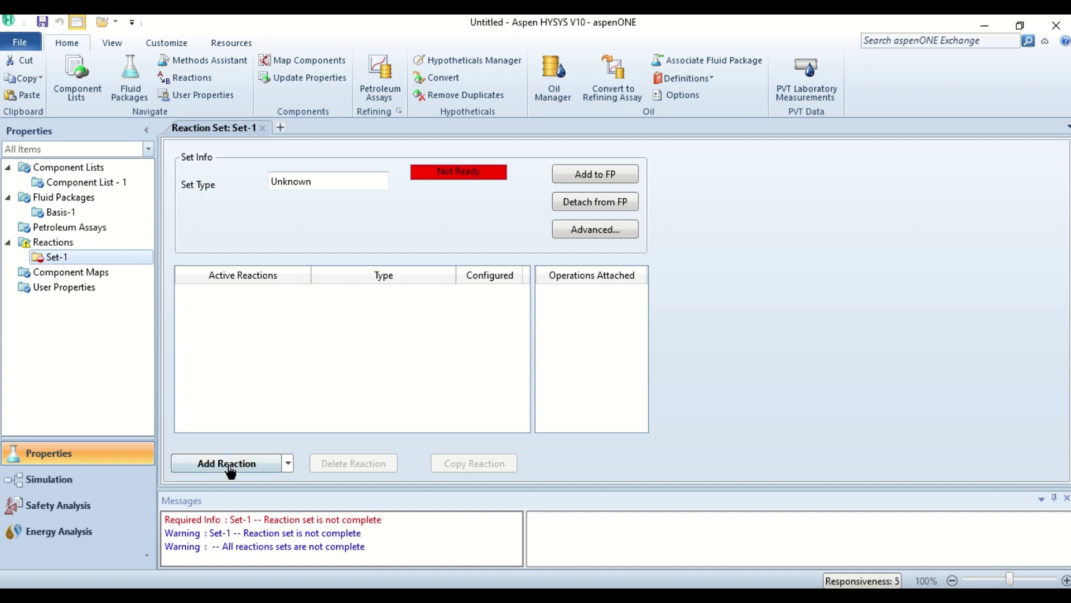
left_click(229, 468)
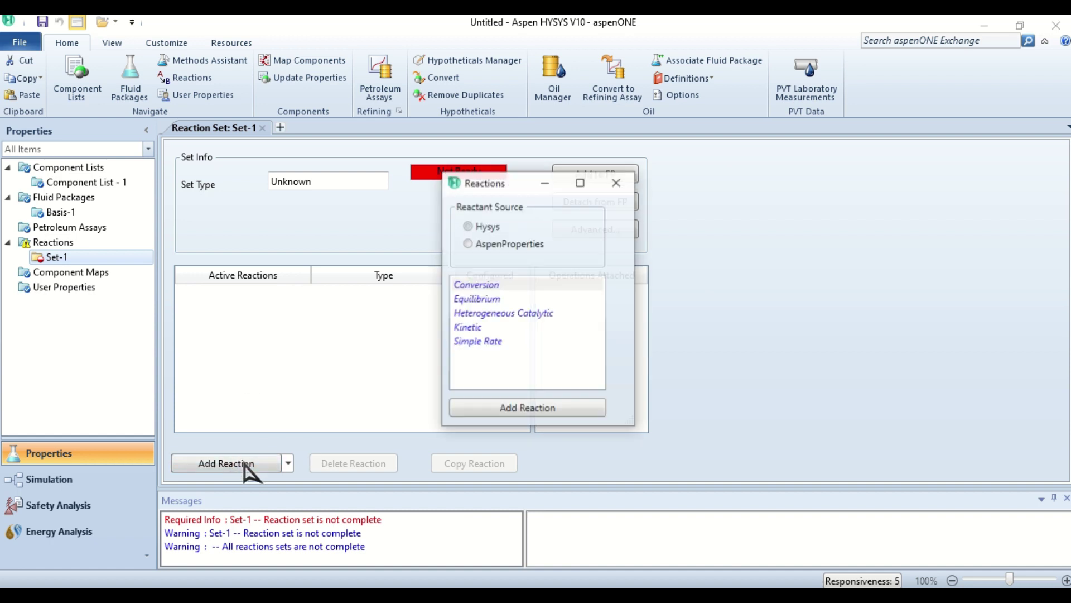
left_click(476, 342)
left_click(504, 412)
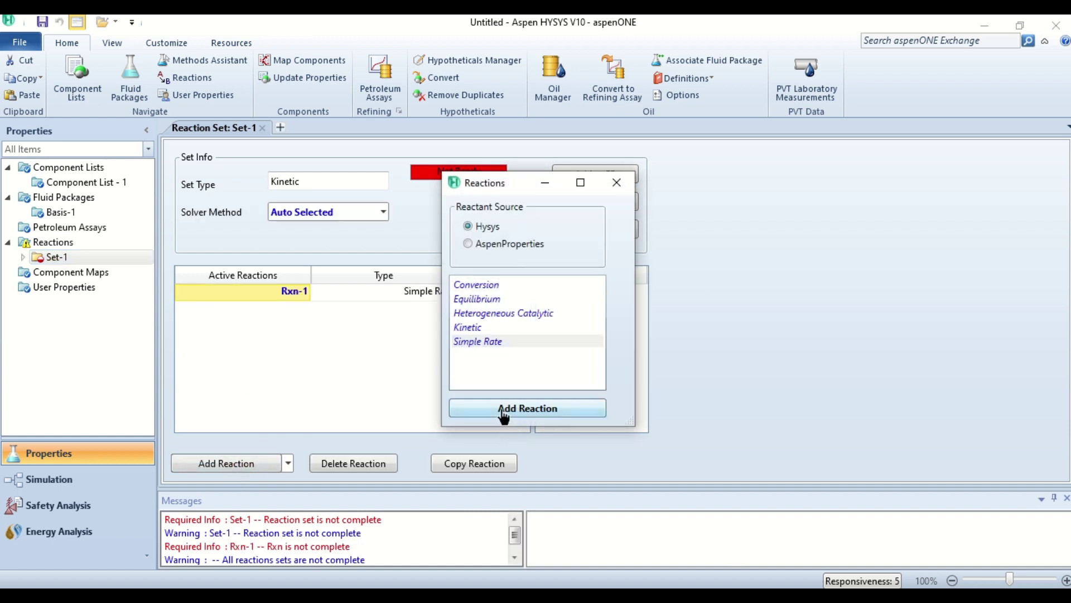
left_click(616, 183)
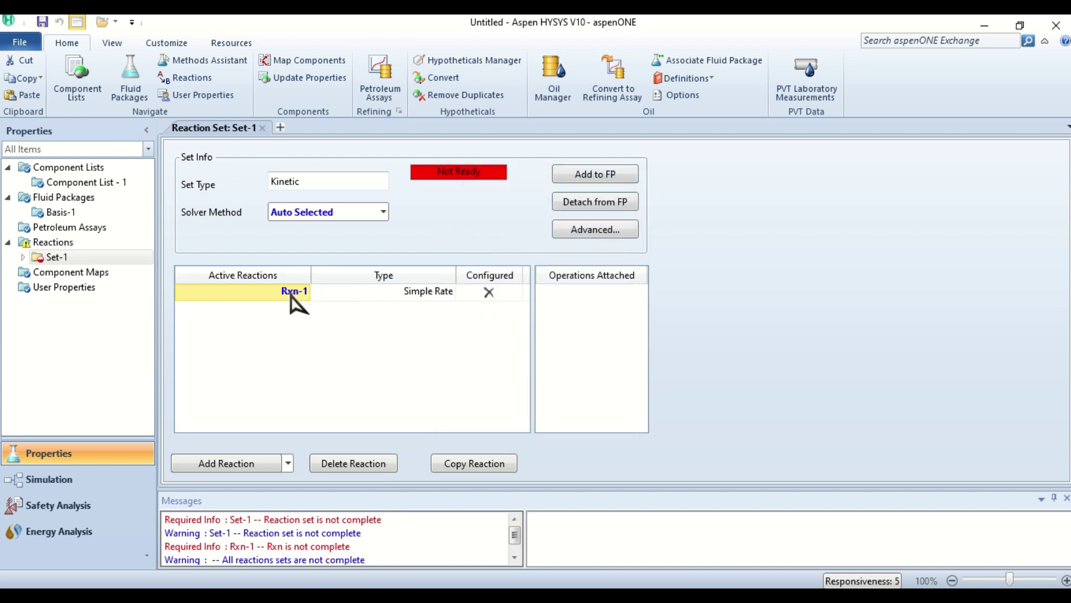
Open the reaction Rxn-1 and add StearicAcid, Methanol, M-Stearate and H2O to its stoichiometry table
double_click(291, 294)
left_click_drag(391, 242, 452, 101)
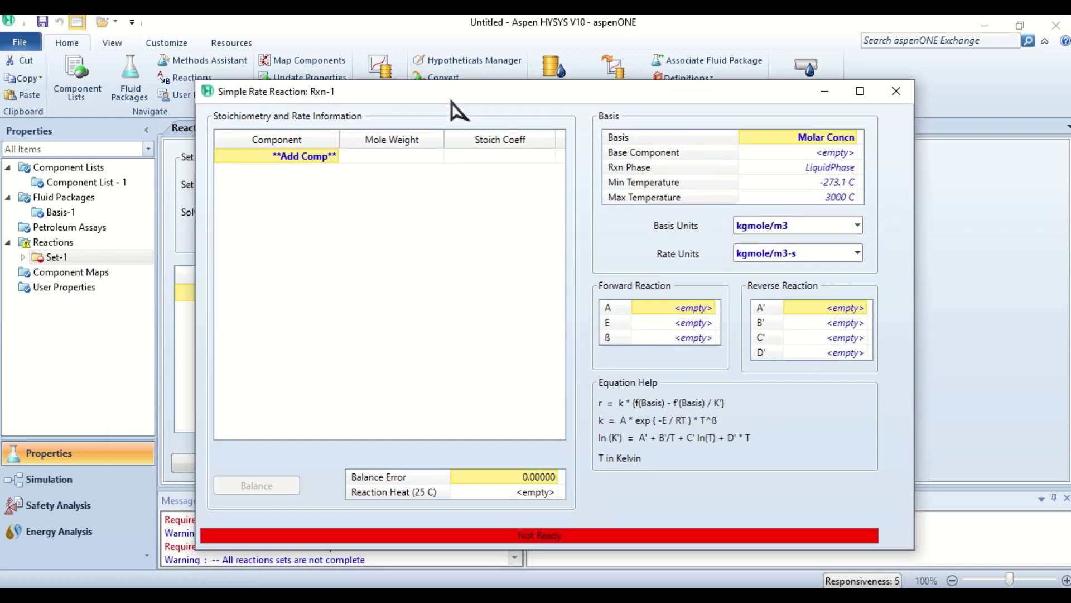
left_click(334, 157)
left_click(334, 176)
left_click(333, 173)
left_click(335, 192)
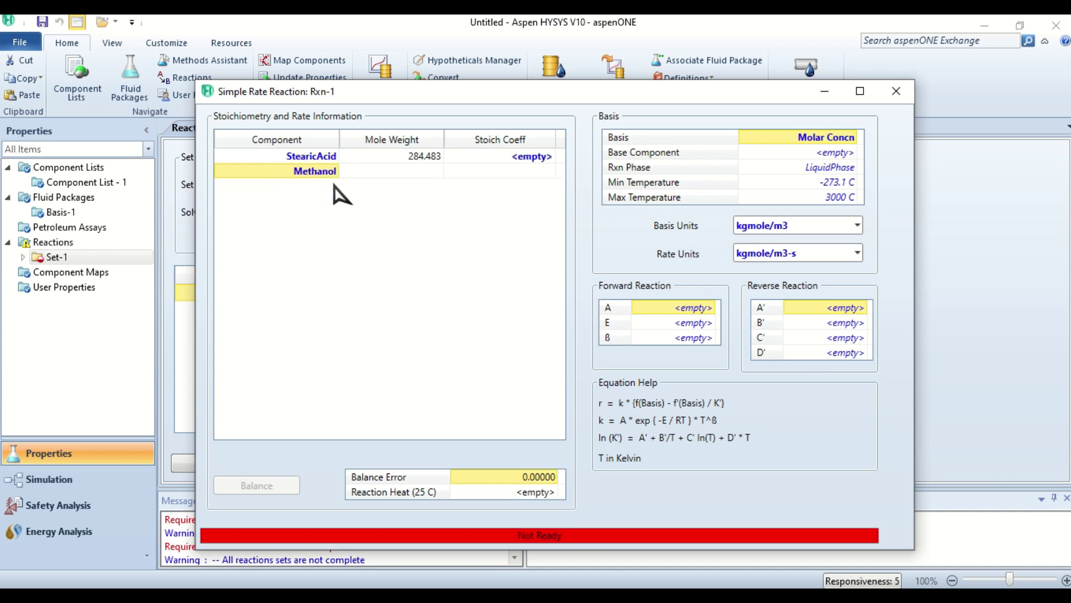
left_click(334, 187)
left_click(334, 206)
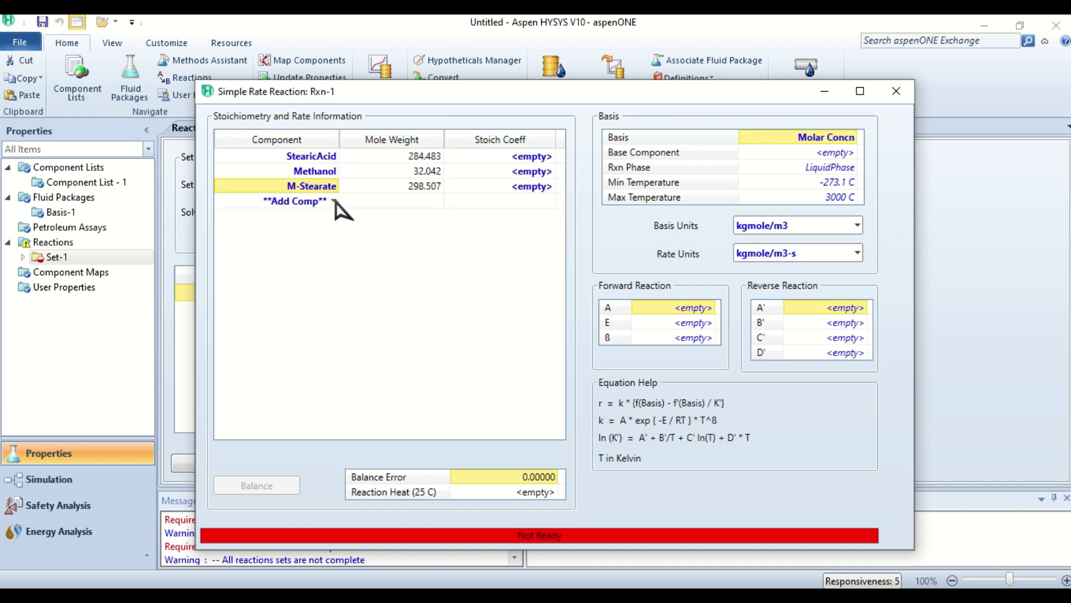
left_click(333, 201)
left_click(337, 220)
Set the stoichiometric coefficients to -1 for StearicAcid and Methanol, and 1 for M-Stearate and H2O
left_click(526, 161)
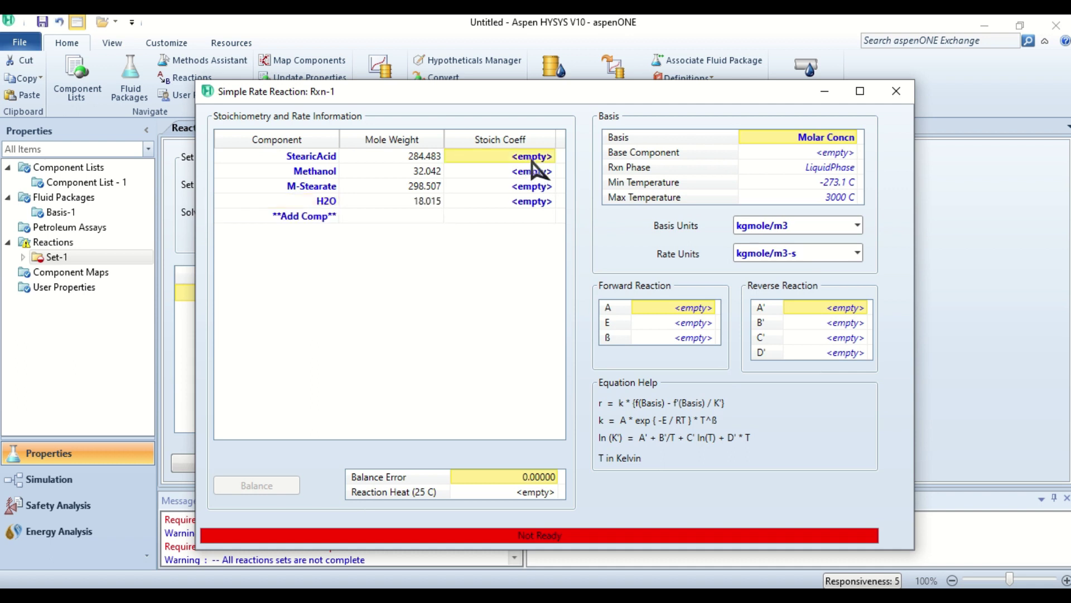
type("-1")
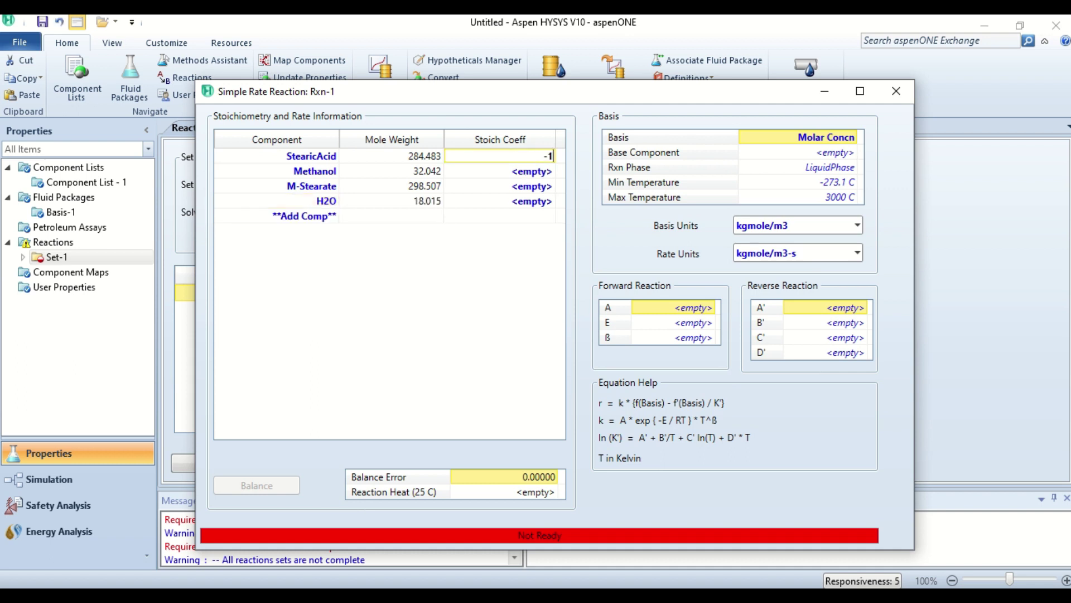
key("Return")
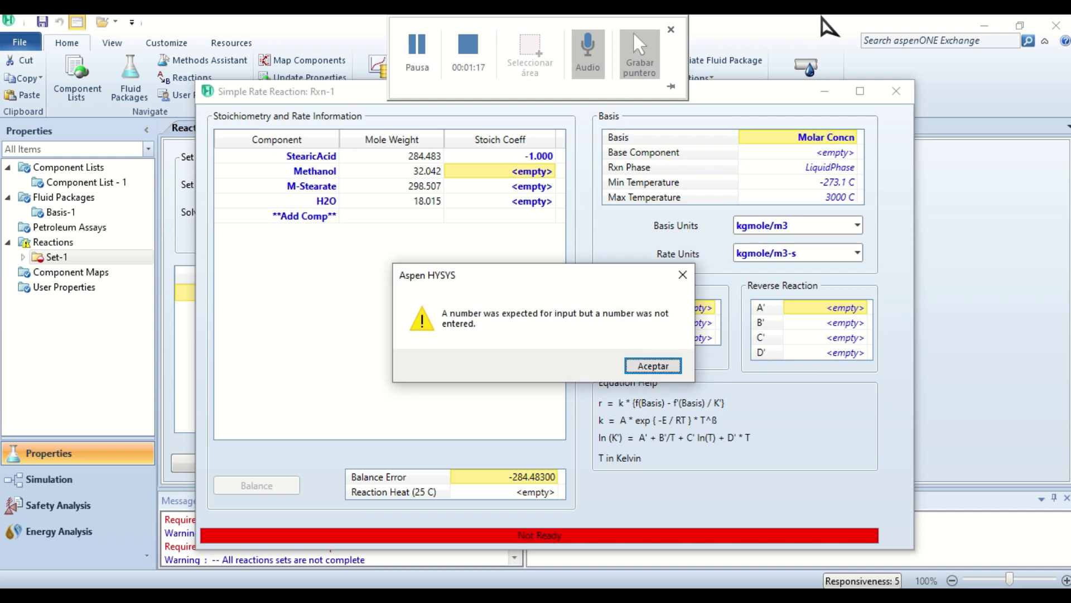
left_click(680, 279)
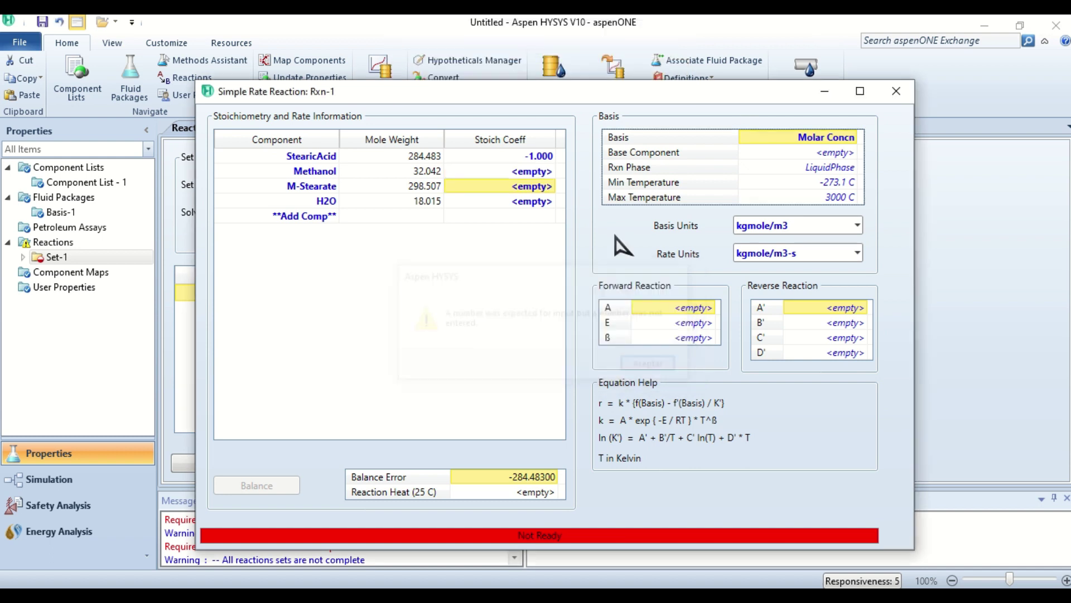
type("-1")
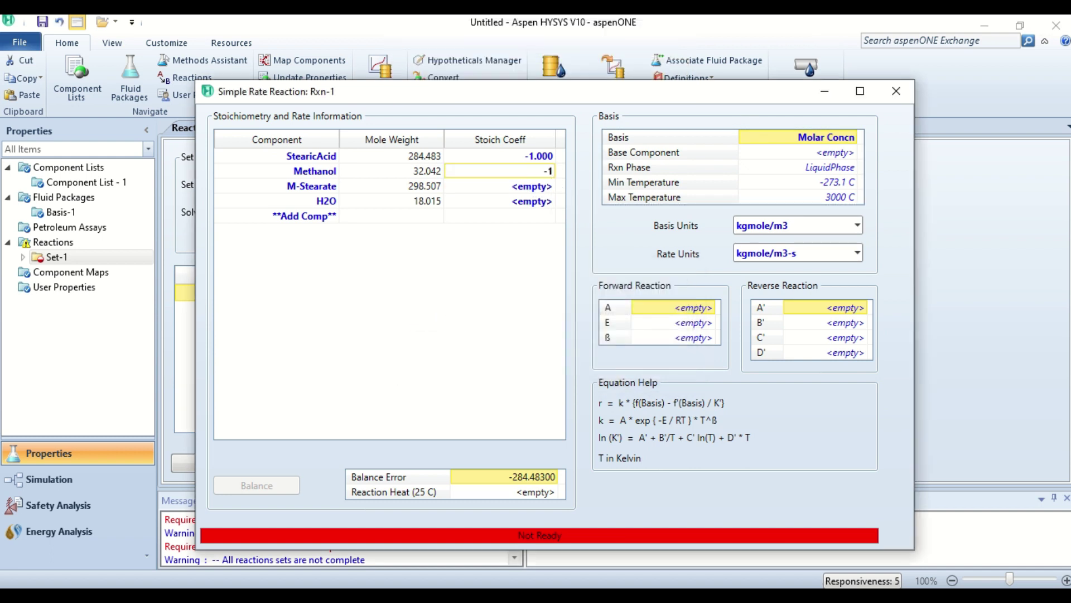
key("Return")
type("1")
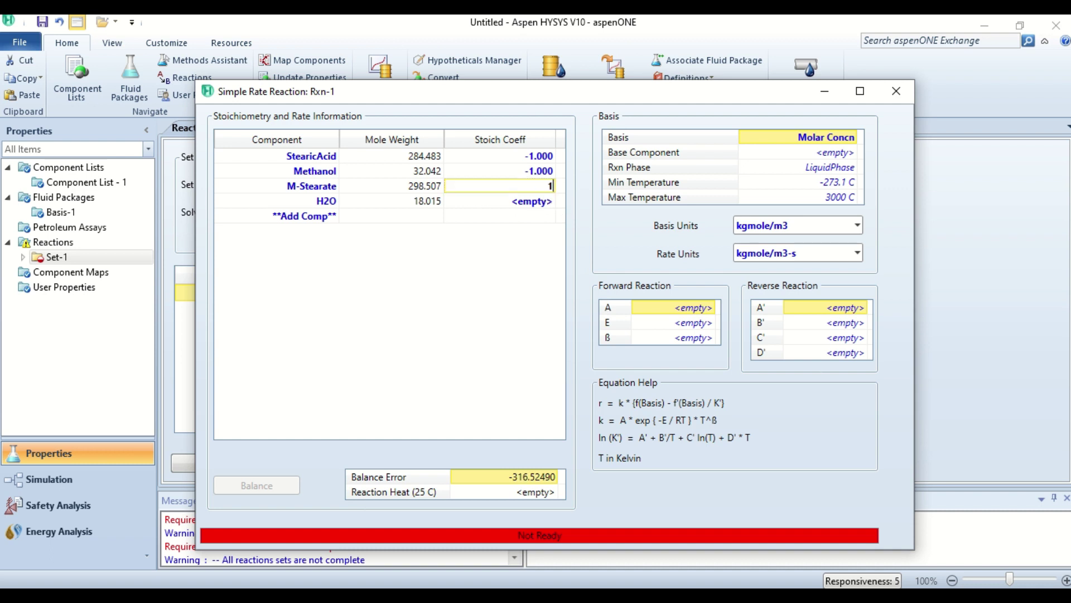
left_click(545, 201)
type("1")
key("Return")
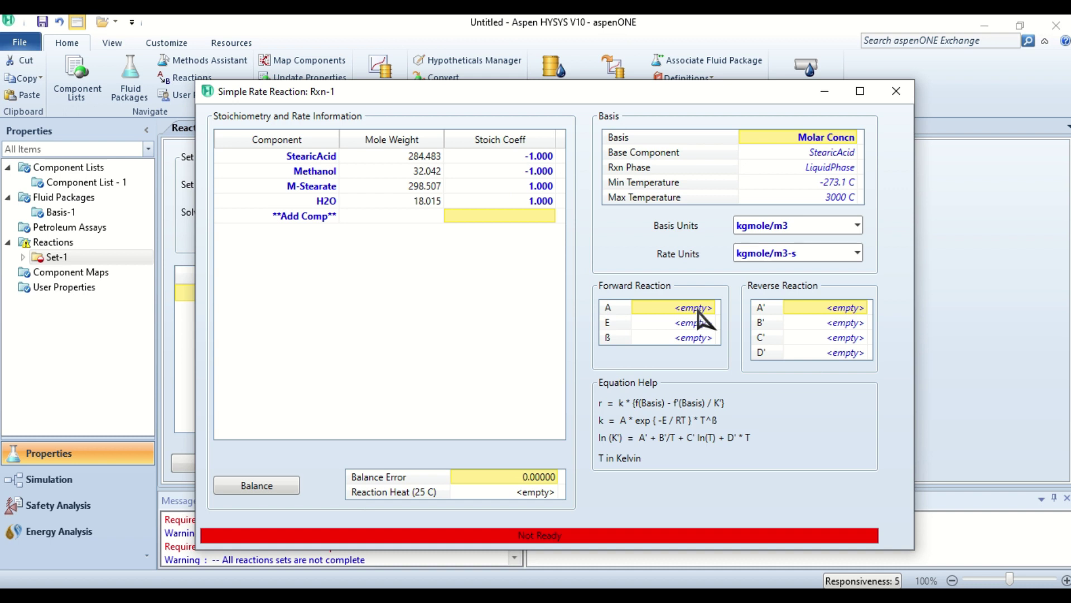
Set the forward reaction parameters to A 4200, E 4.3e+02 and ß 1, and the reverse parameter A' to 0
type("4200")
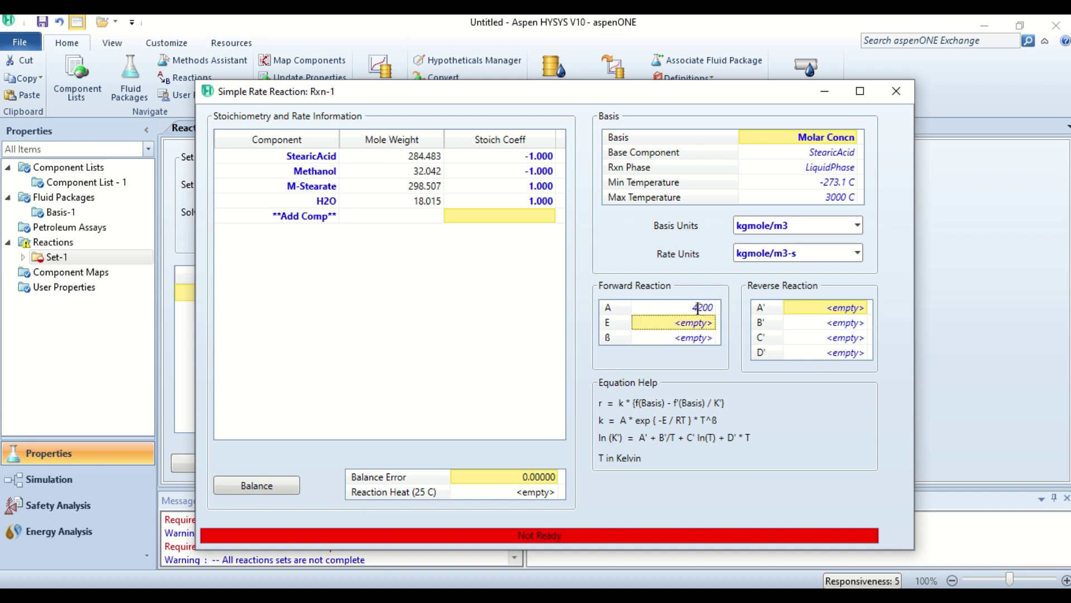
left_click(697, 322)
type("4.3e+0")
left_click(695, 337)
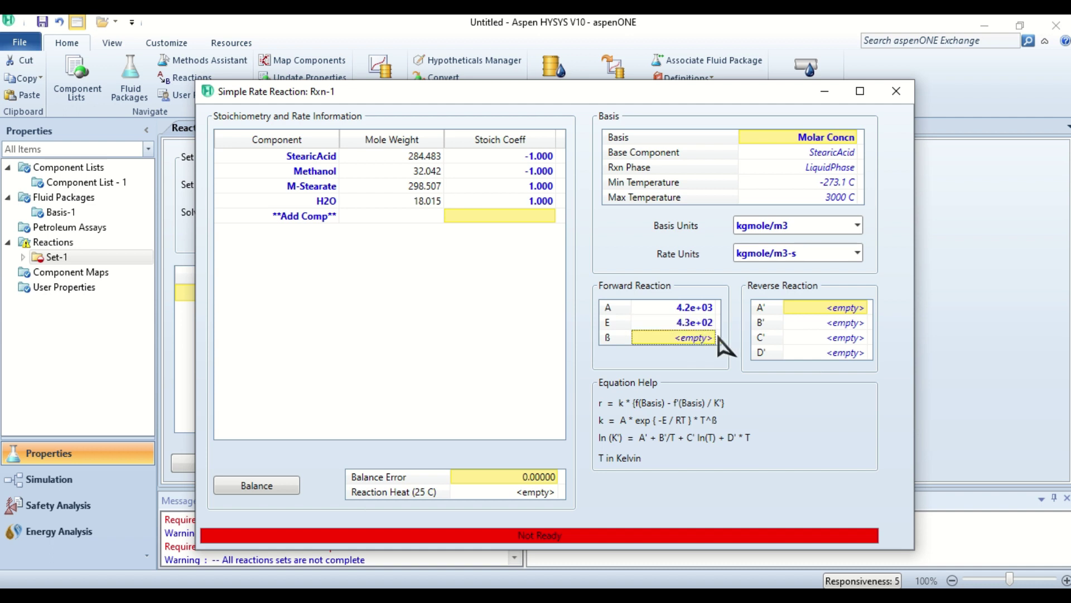
type("1")
left_click(798, 305)
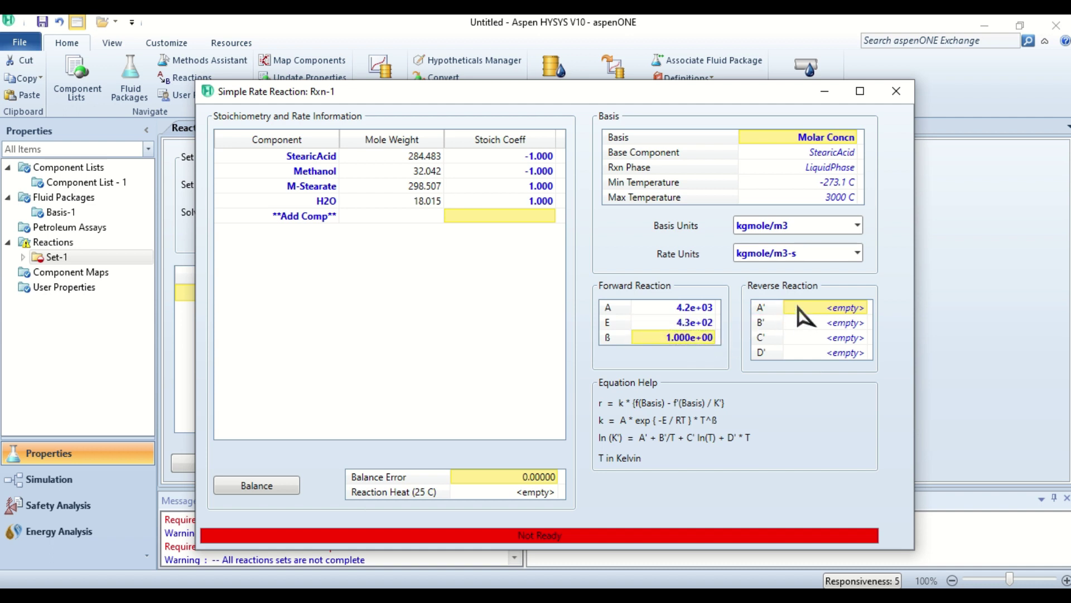
type("0")
key("Return")
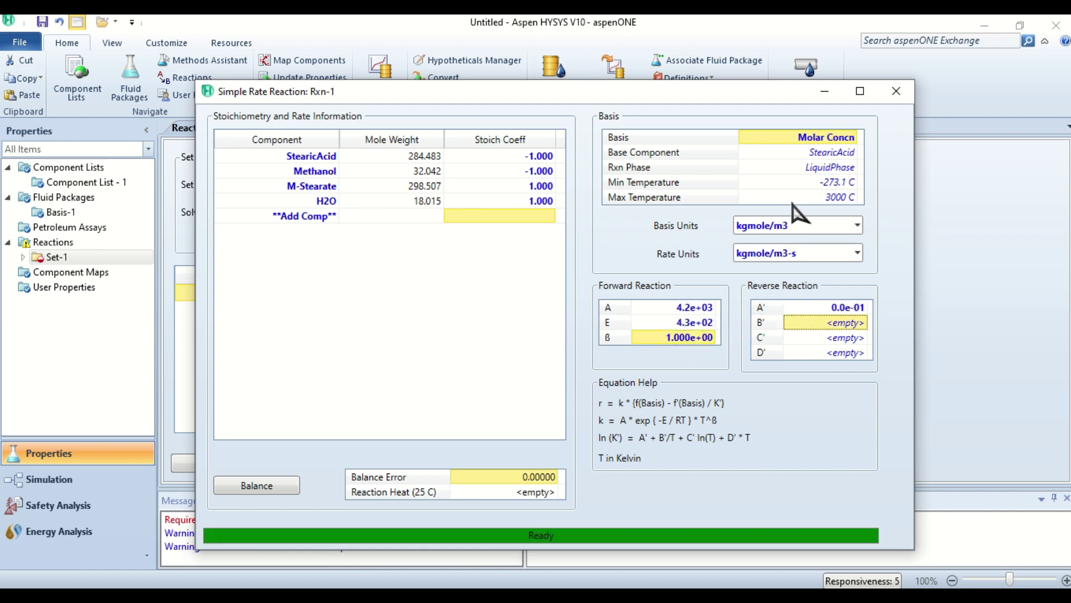
left_click(896, 91)
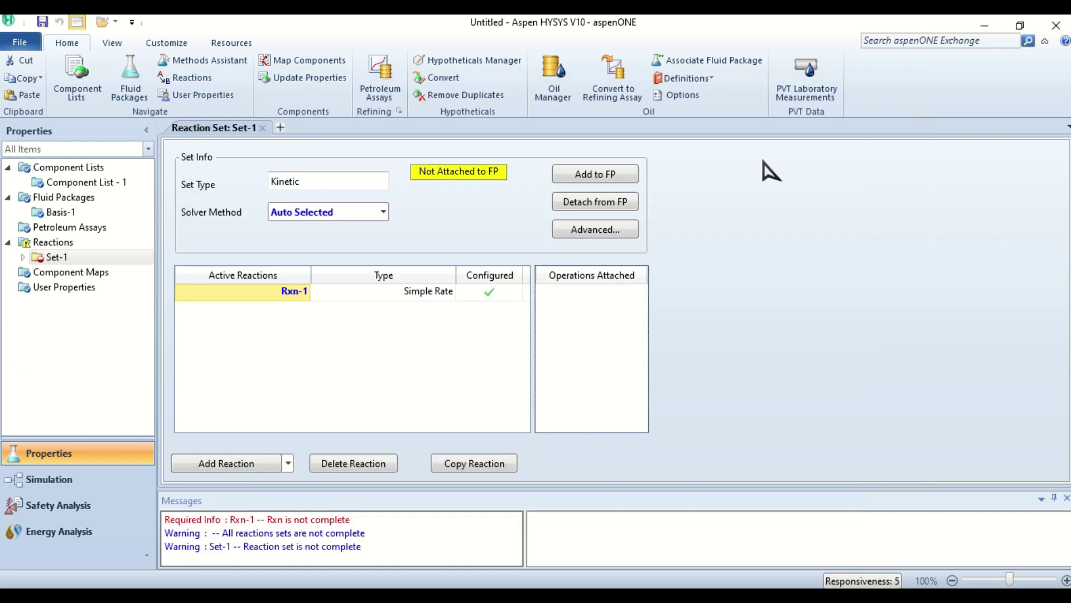
Attach reaction set Set-1 to the Basis-1 fluid package
left_click(606, 180)
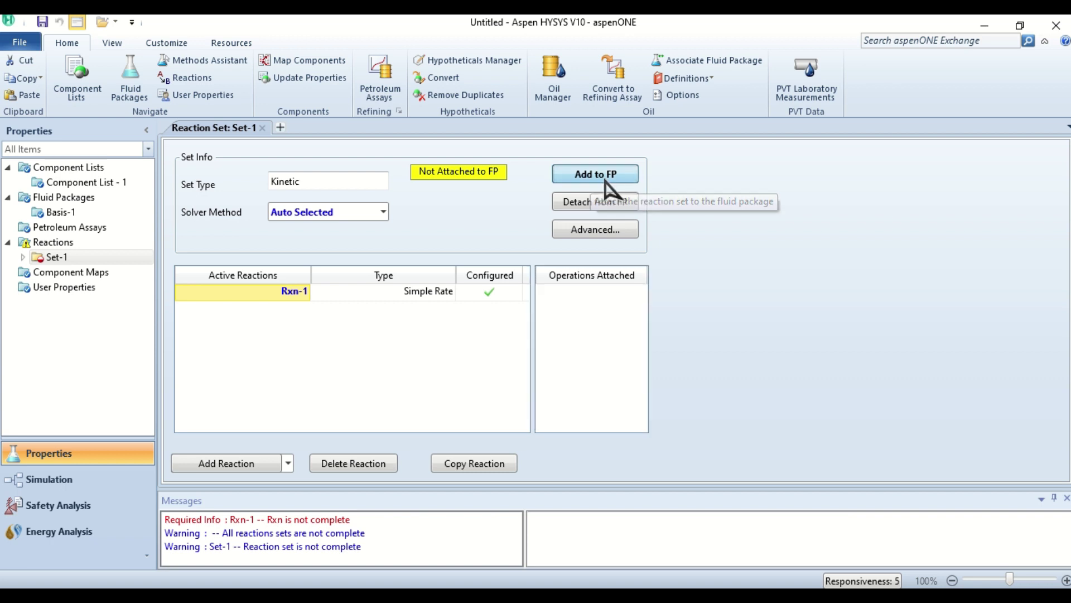
left_click(499, 417)
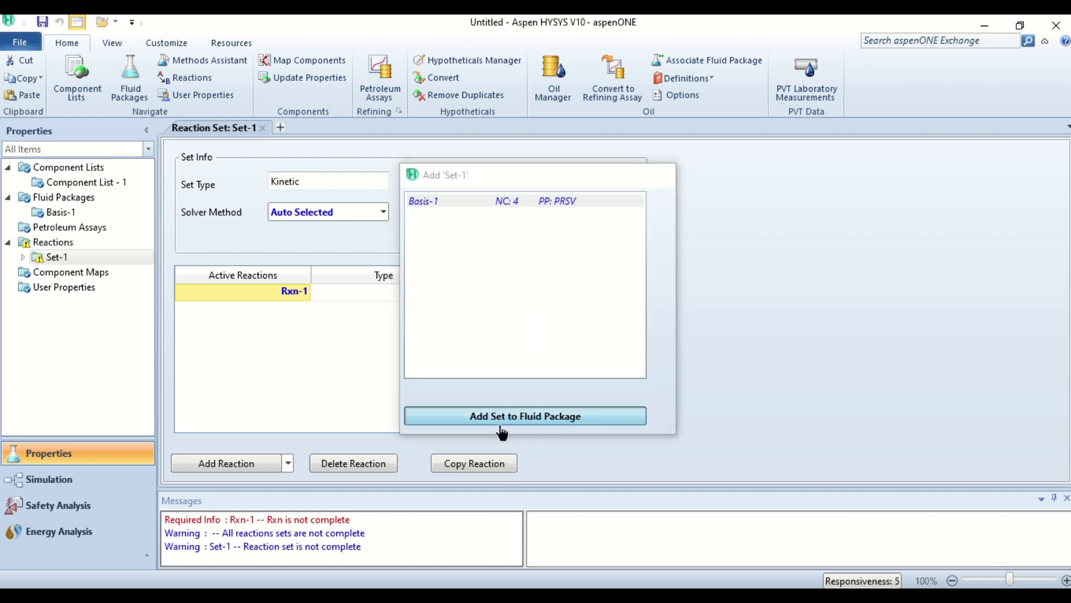
Switch to the simulation environment and place a continuously stirred tank reactor on the flowsheet
left_click(74, 484)
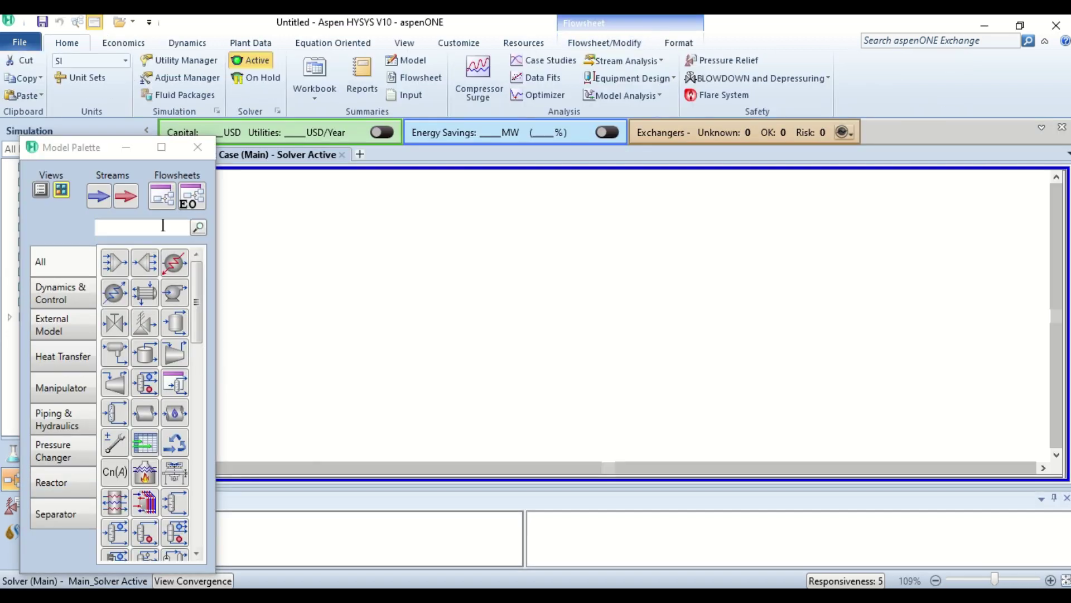
left_click_drag(106, 149, 301, 63)
left_click(258, 399)
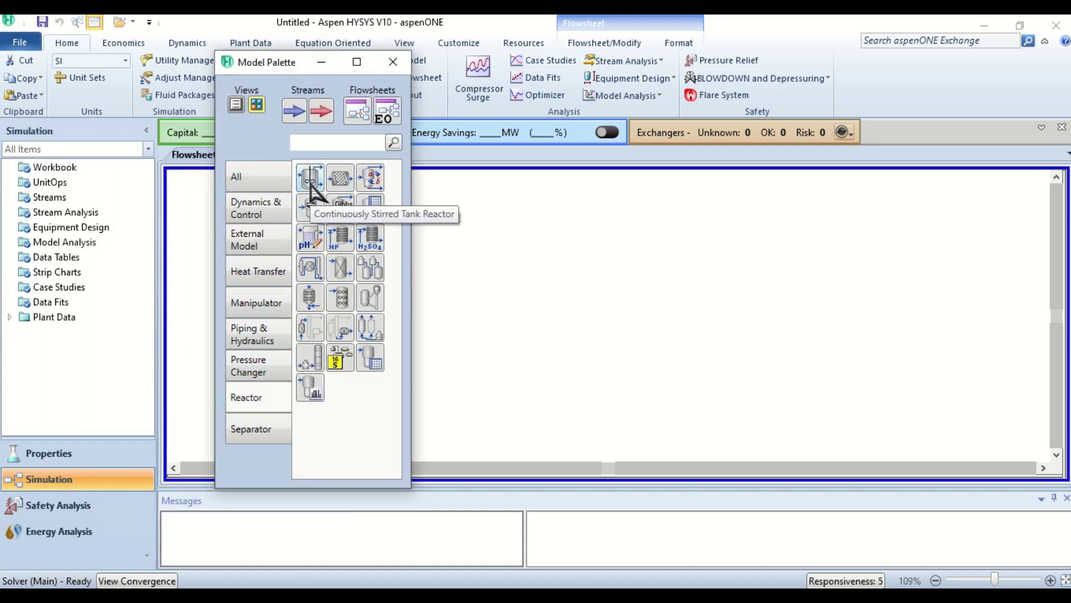
left_click_drag(310, 185, 519, 310)
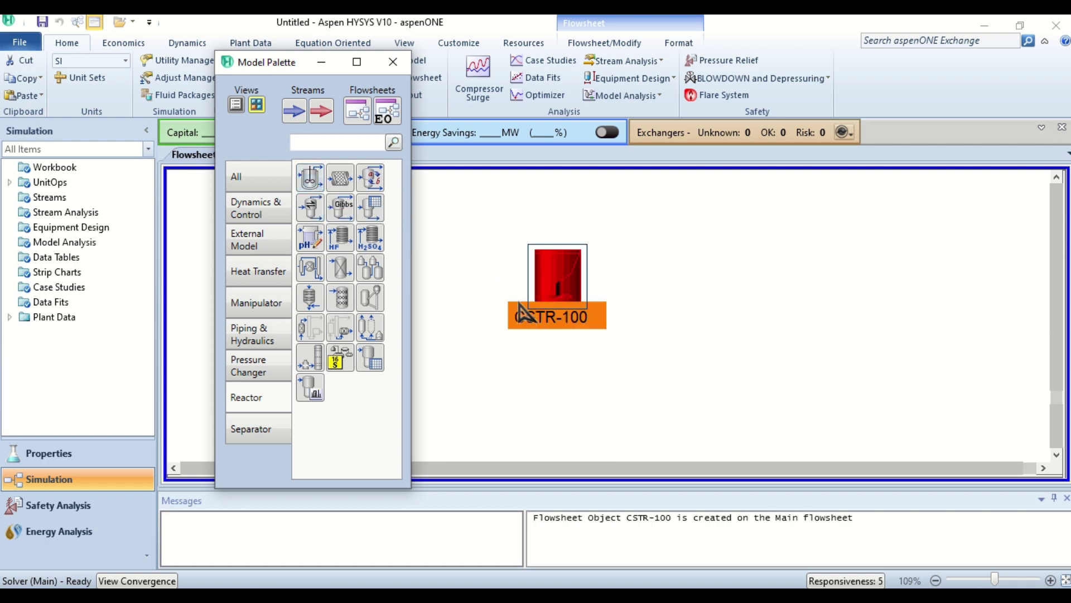
left_click(393, 62)
Open the CSTR-100 reactor and connect a new inlet stream named alimentacion
double_click(565, 288)
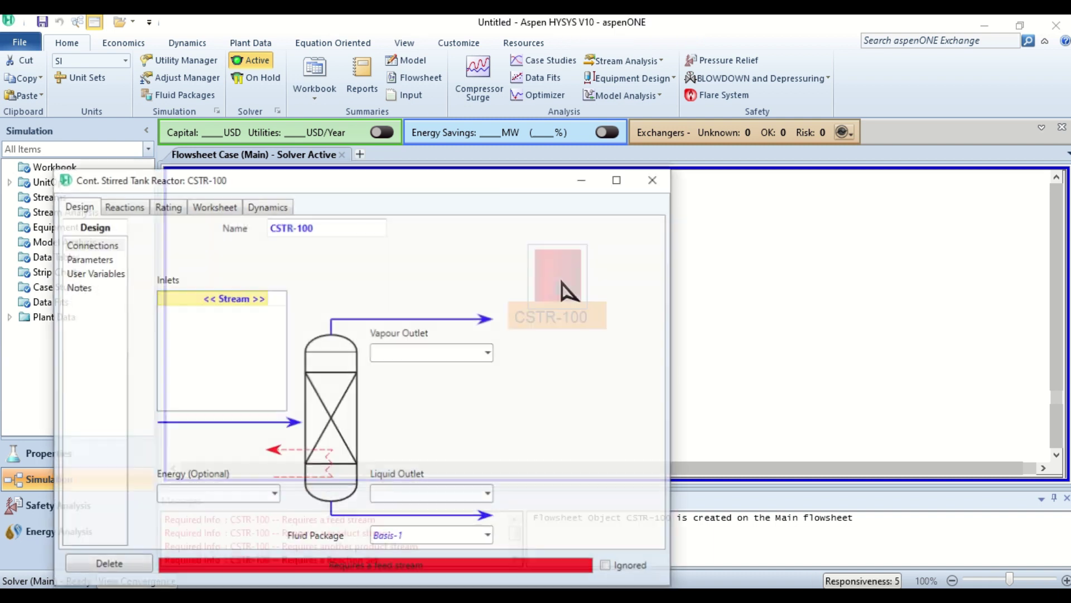
left_click_drag(468, 184, 639, 115)
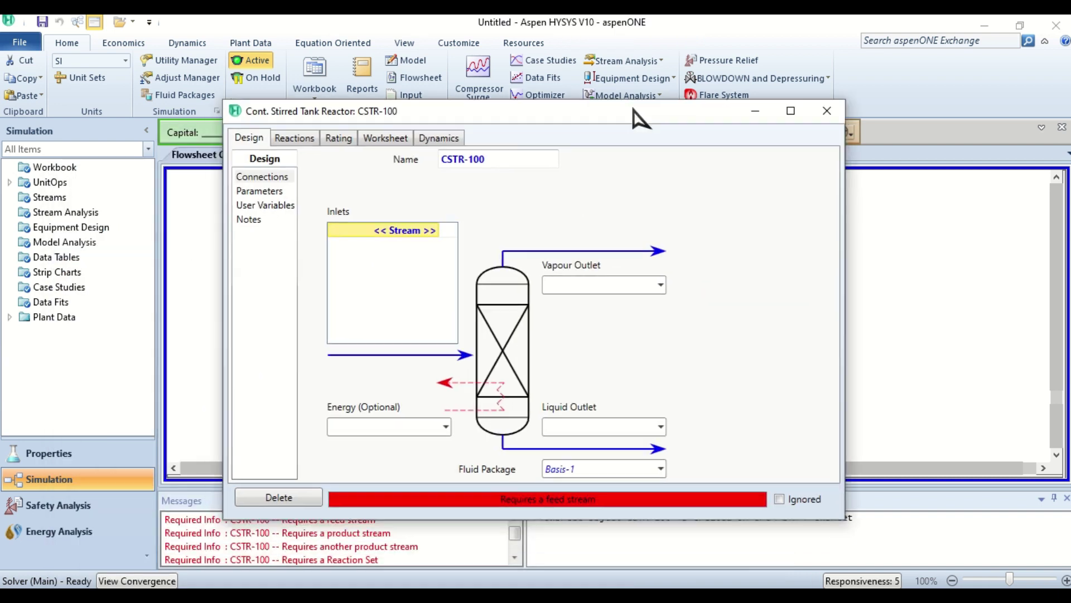
left_click(415, 233)
type("alimentacion")
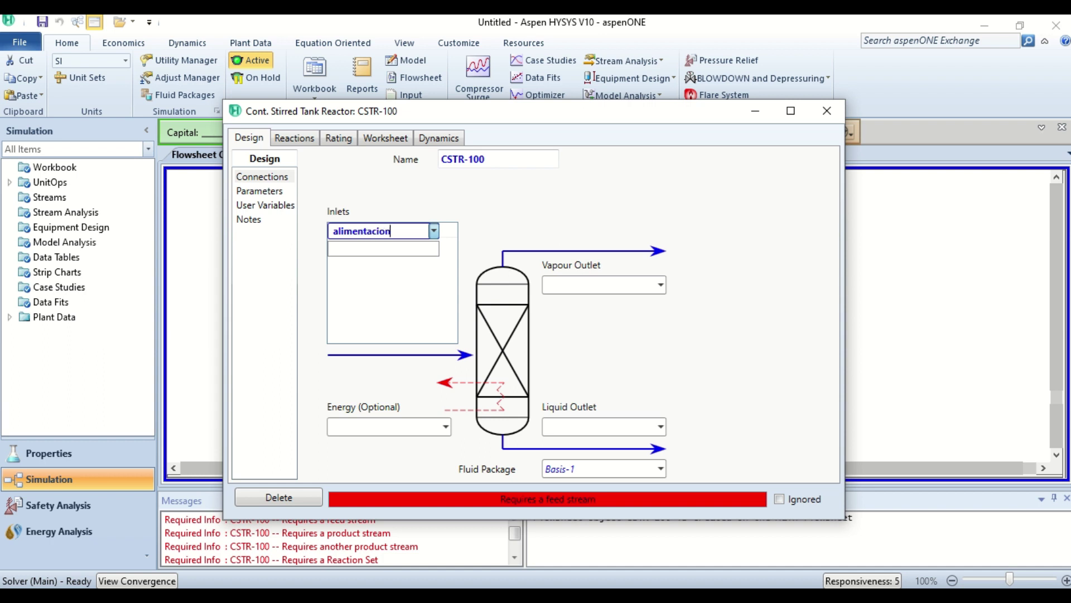
key("Return")
Connect the reactor's vapour outlet to a stream named vapor and its liquid outlet to a stream named liquido
left_click(567, 286)
type("vapor")
key("Return")
left_click(565, 425)
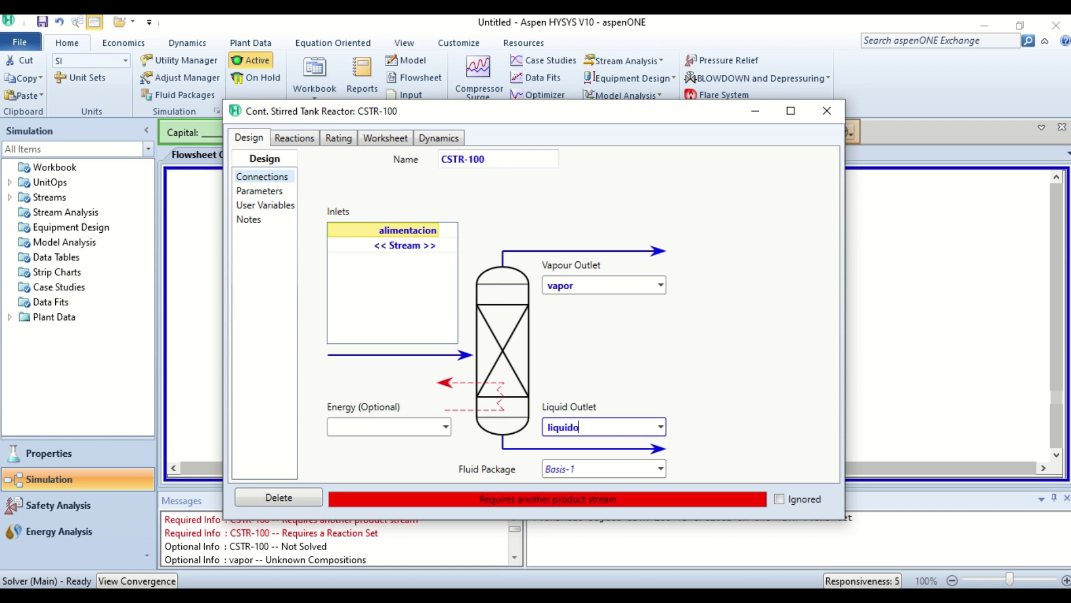
type("liquido")
key("Return")
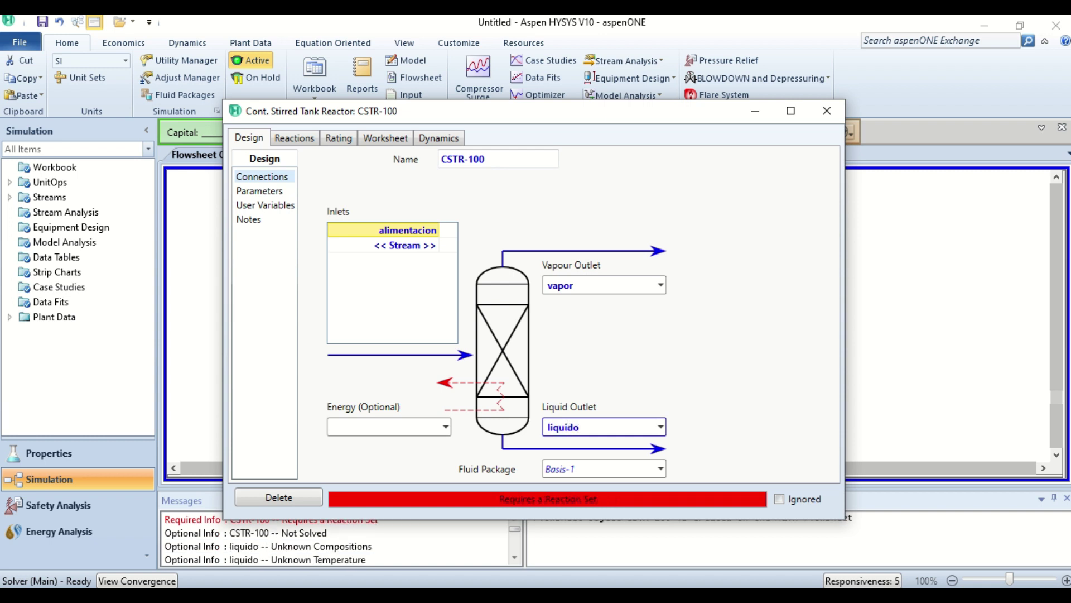
left_click(827, 111)
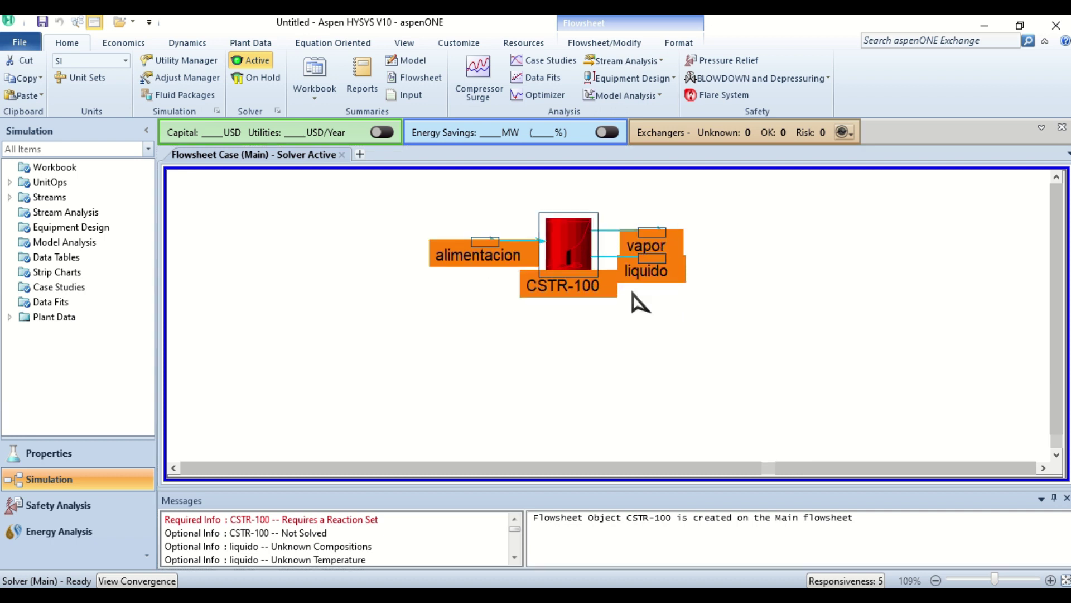
Space out the outlet streams on the flowsheet, moving liquido lower and vapor higher
left_click_drag(654, 268, 655, 301)
left_click_drag(658, 231, 653, 207)
double_click(569, 251)
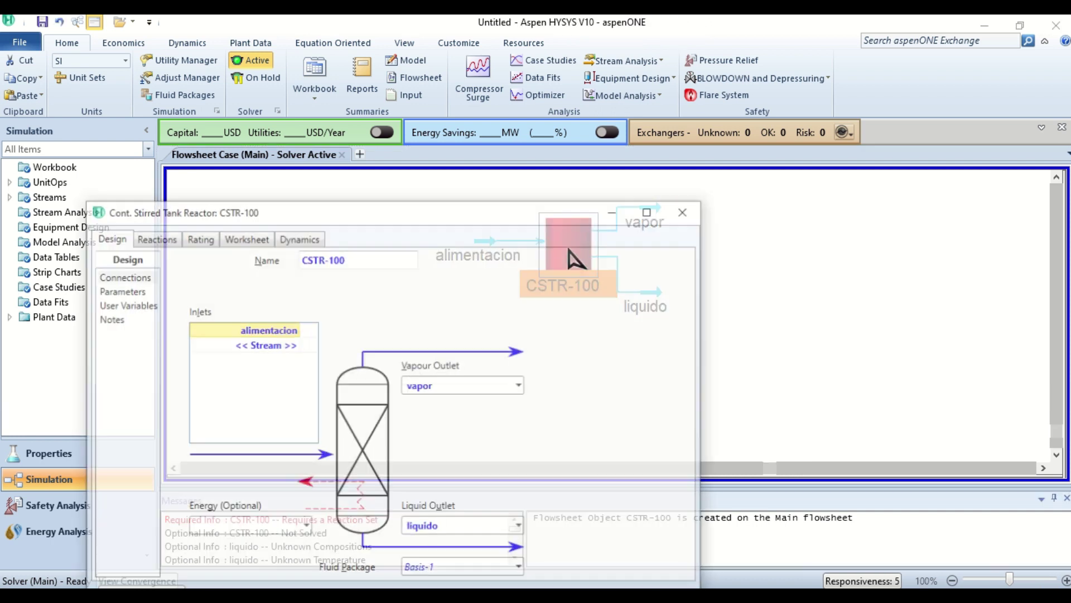
left_click_drag(402, 215, 467, 113)
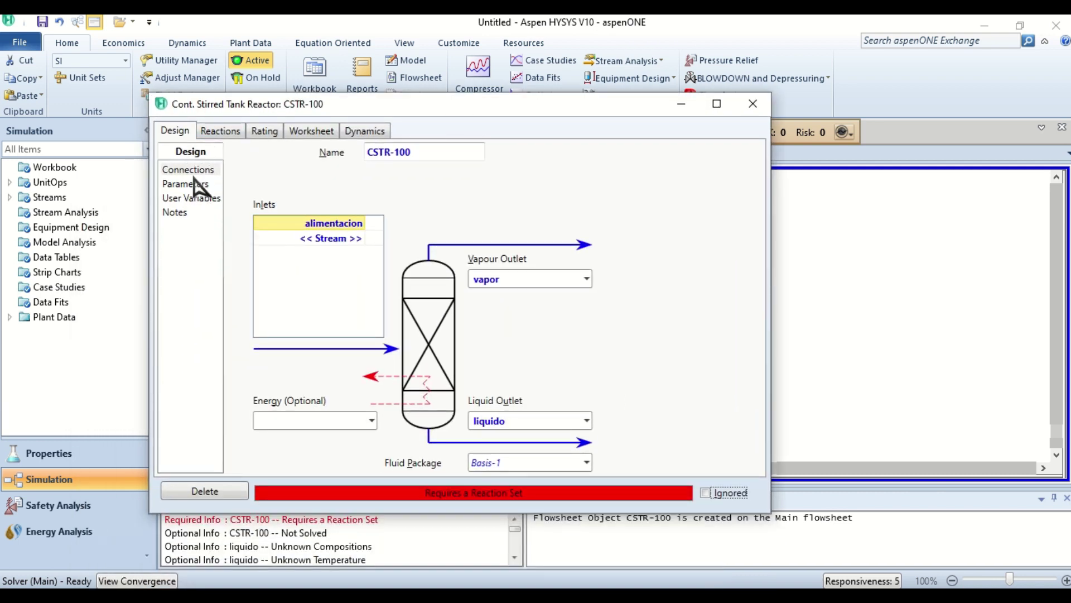
left_click(753, 103)
double_click(477, 257)
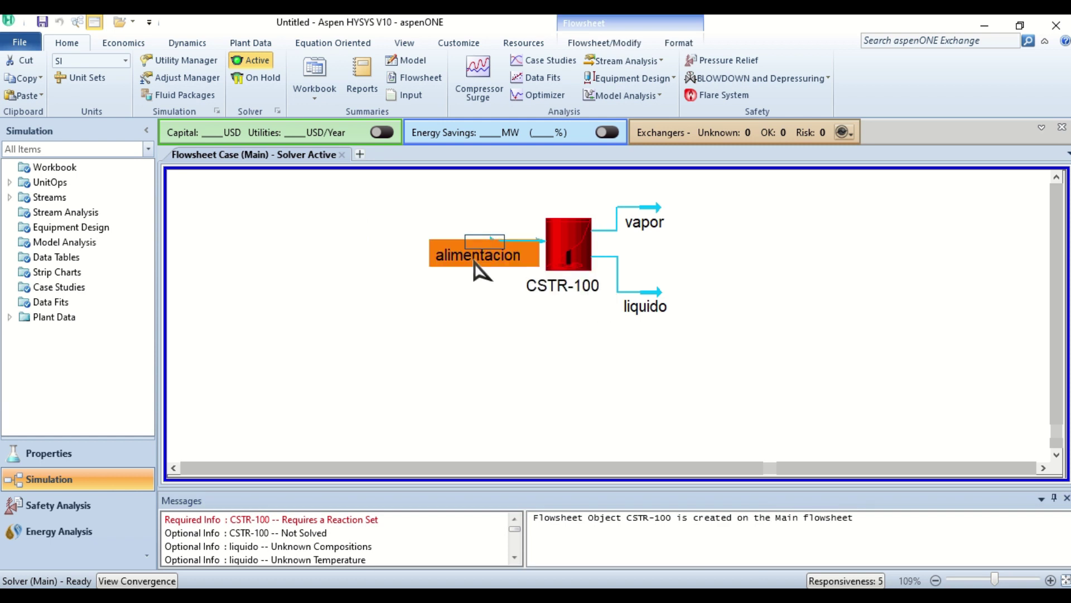
left_click_drag(355, 250, 373, 118)
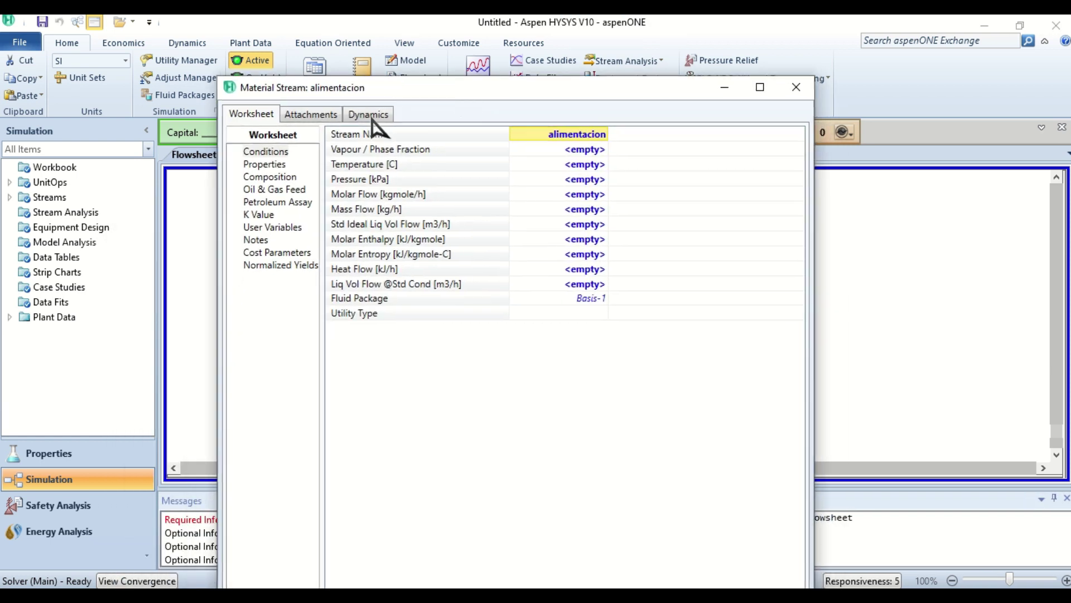
left_click(261, 181)
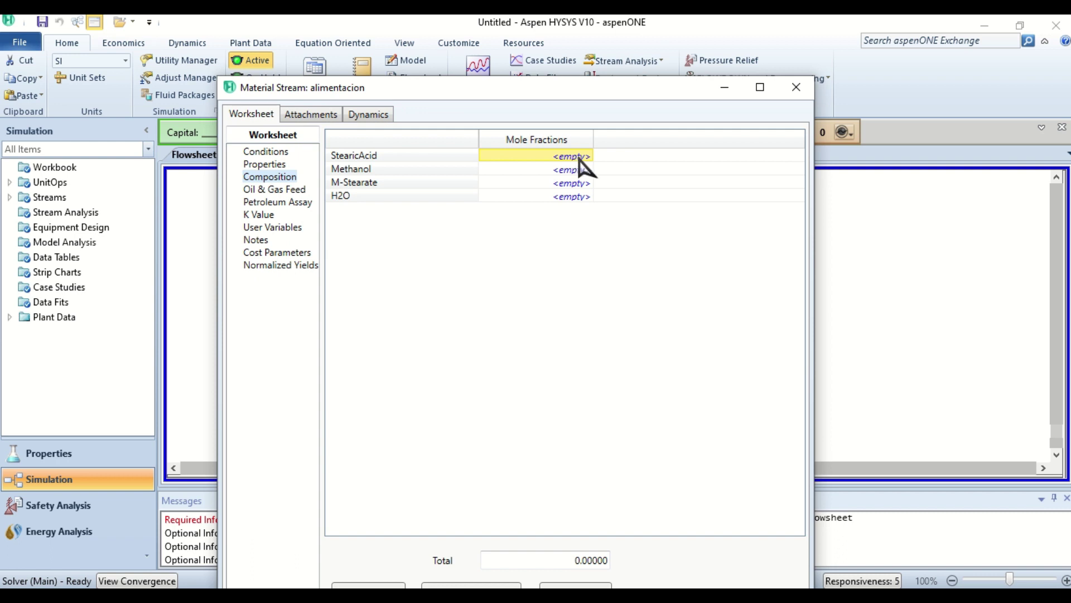
left_click(797, 86)
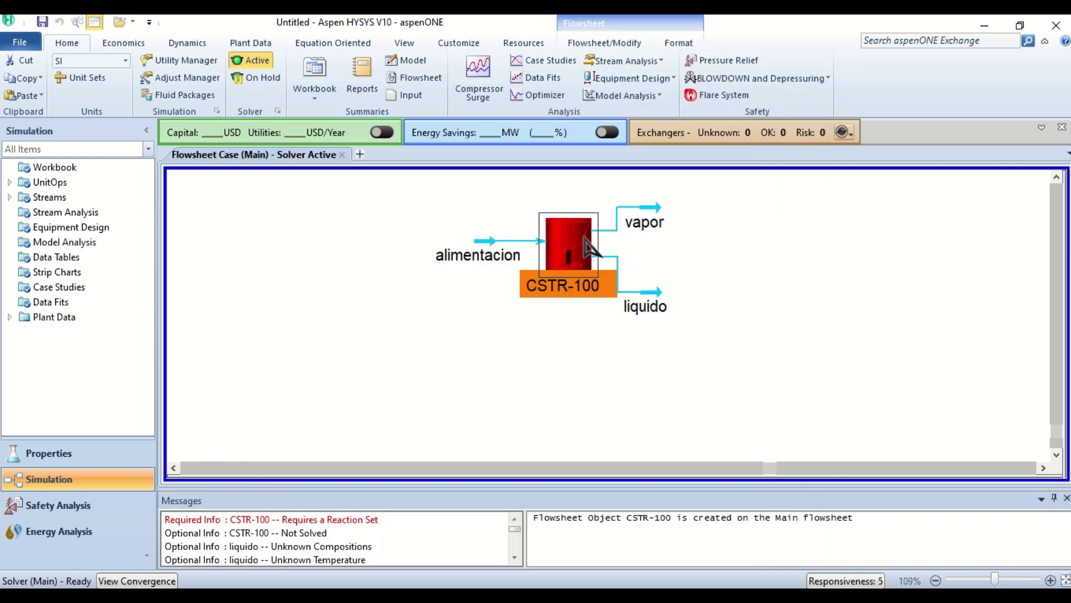
Set the alimentacion stream's composition in the reactor worksheet to mole fractions of 0.6 StearicAcid and 0.4 Methanol
double_click(564, 239)
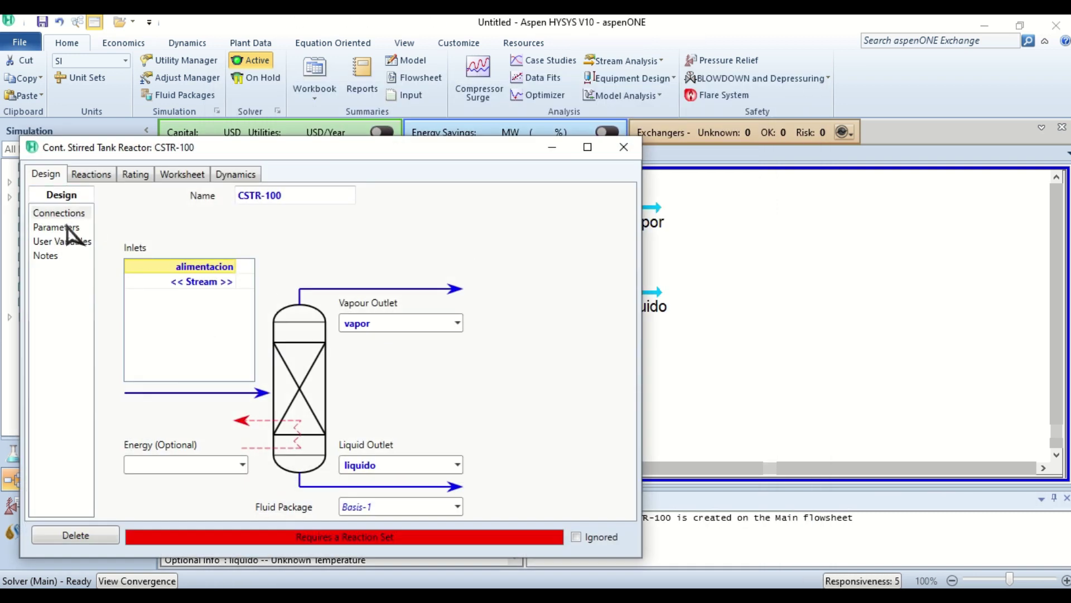
left_click(88, 176)
left_click_drag(263, 144, 360, 75)
left_click(244, 110)
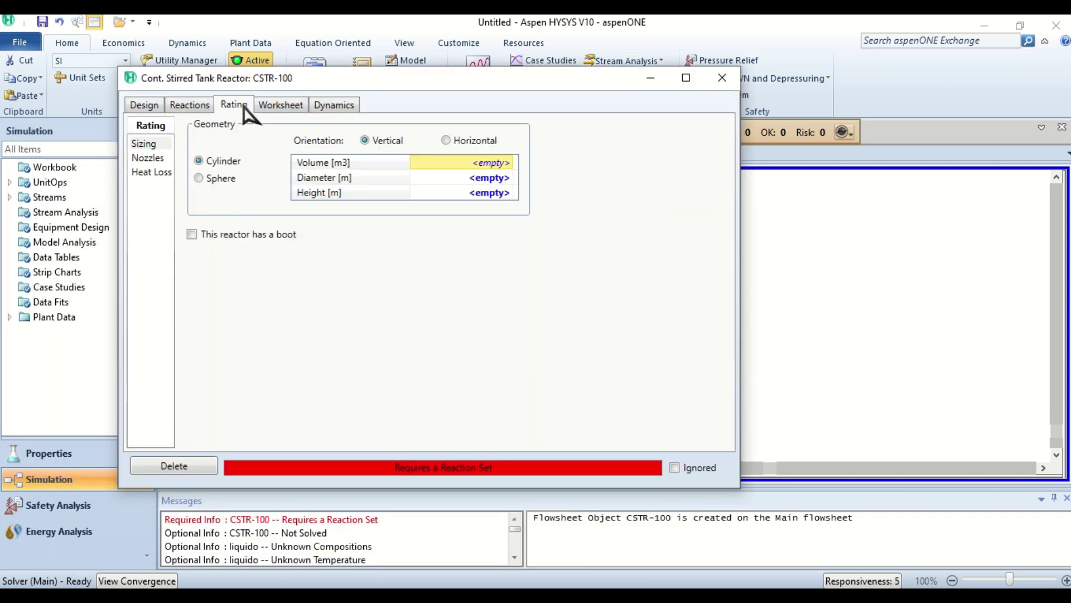
left_click(173, 112)
left_click(278, 110)
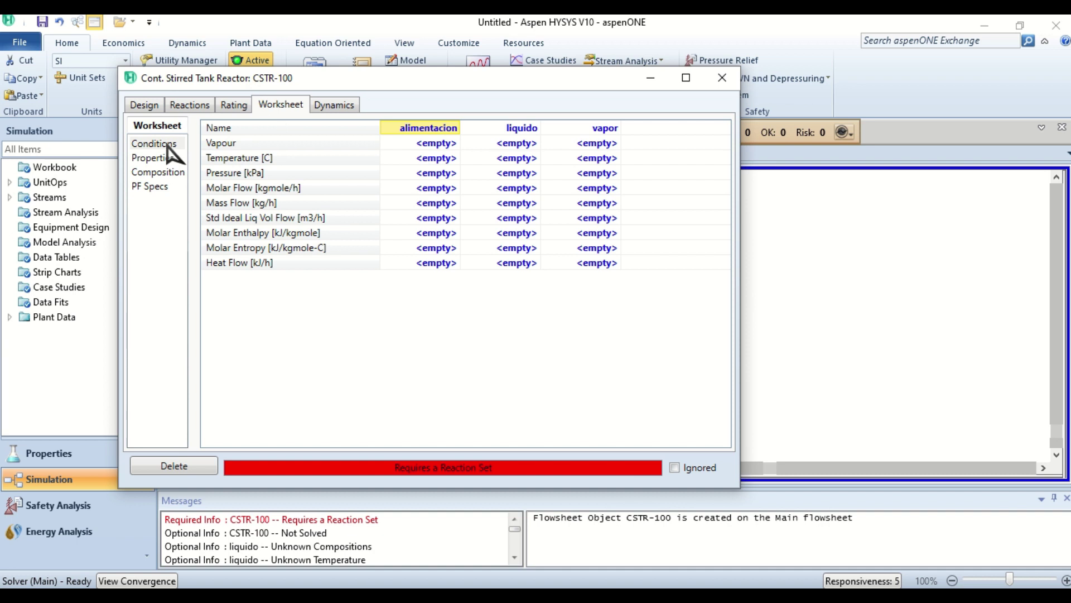
left_click(150, 173)
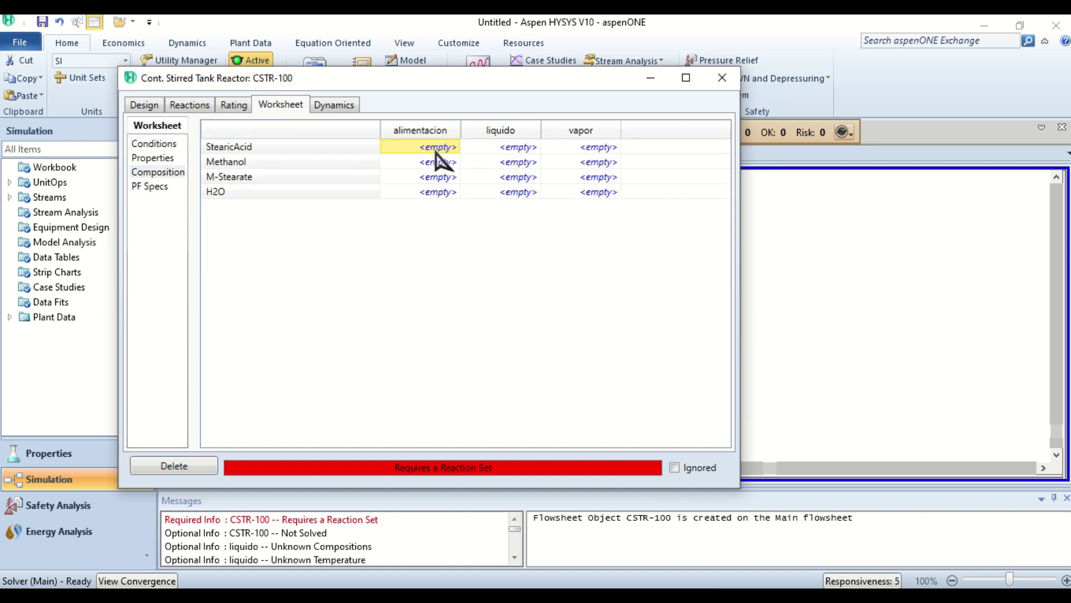
type("0.6")
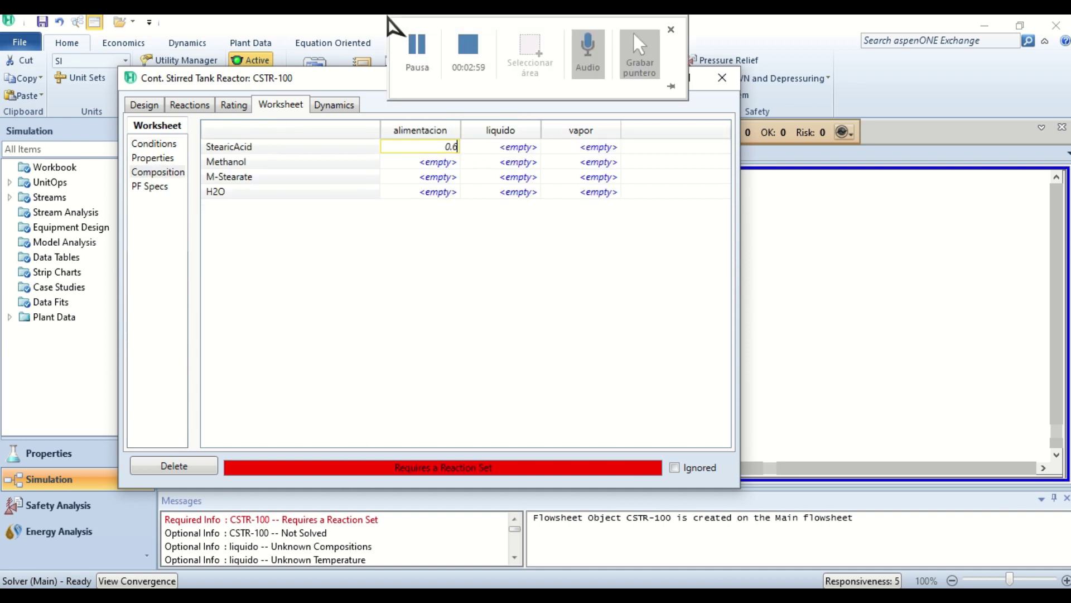
key("Return")
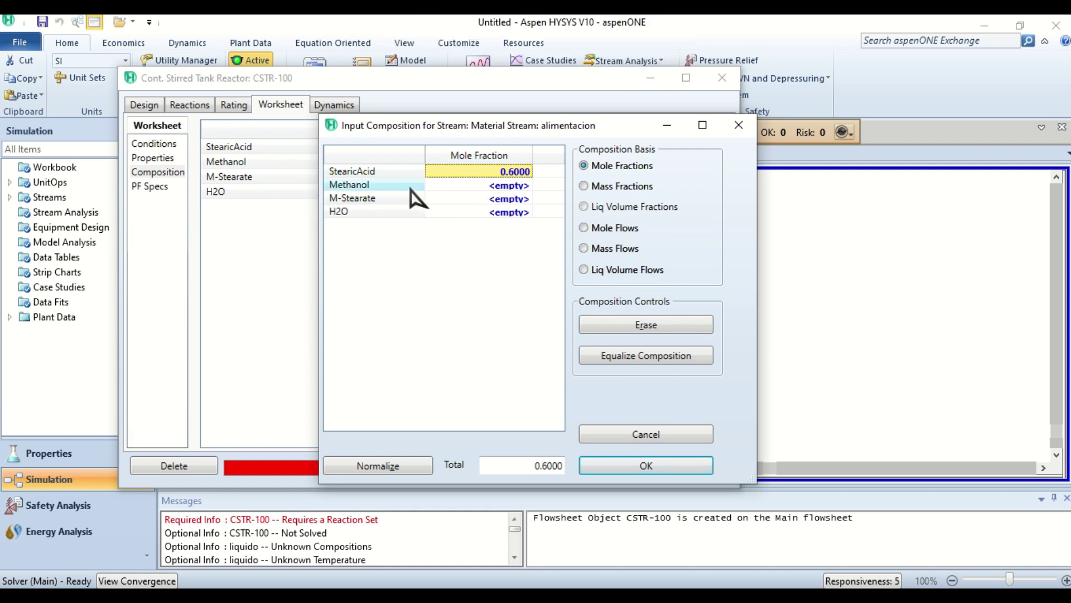
left_click(515, 192)
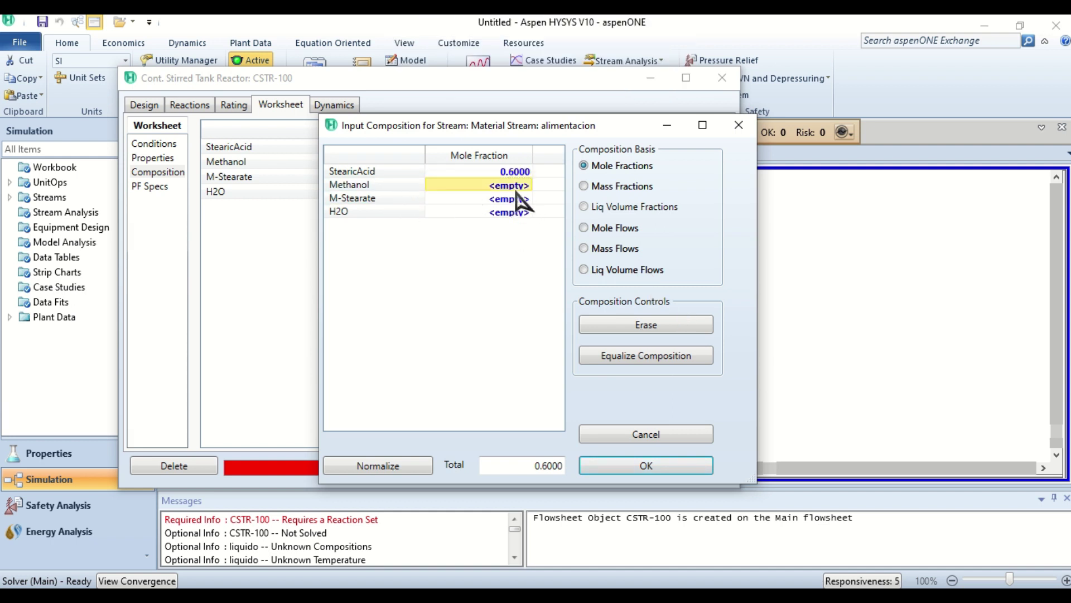
type("0.4")
key("Return")
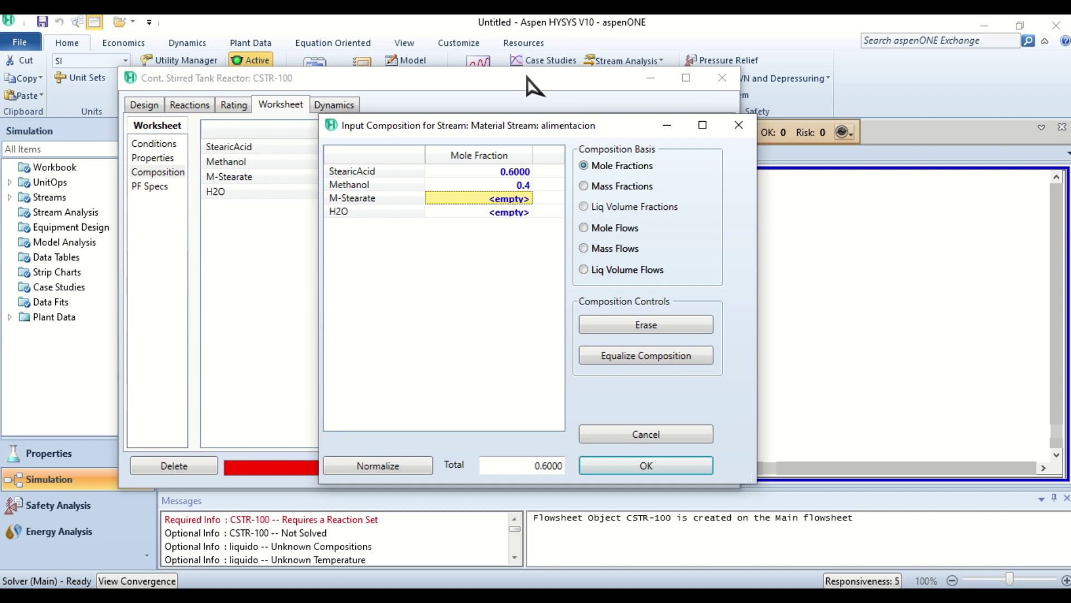
left_click(645, 466)
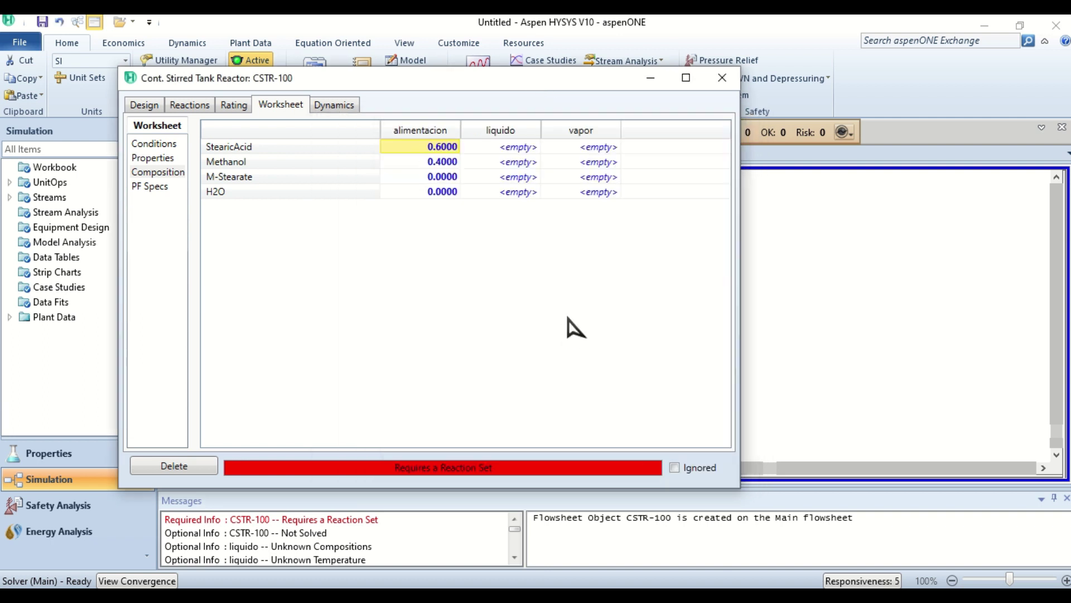
left_click(190, 105)
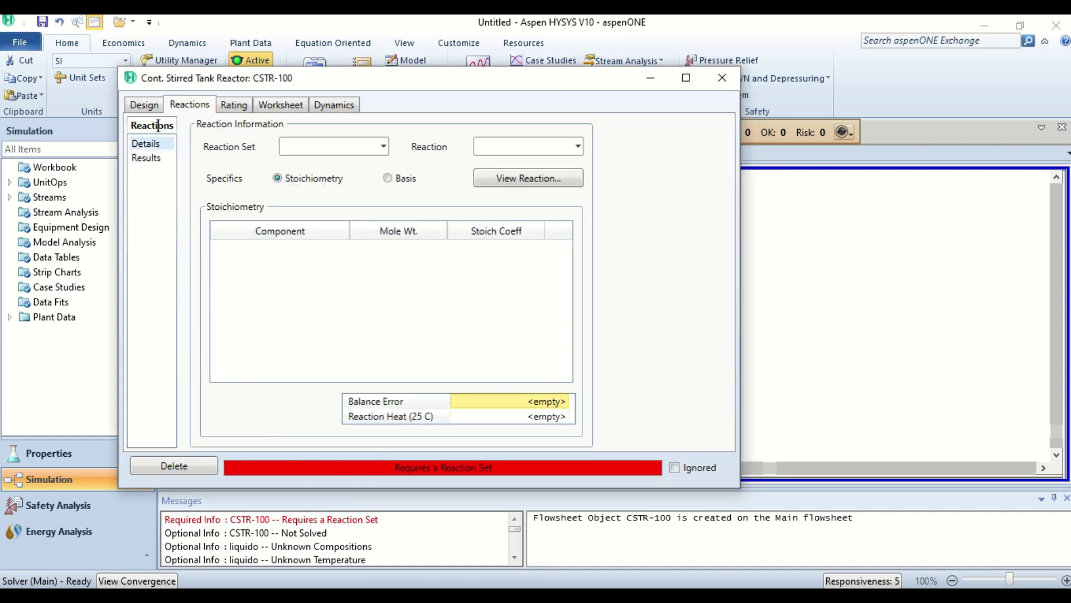
left_click(145, 106)
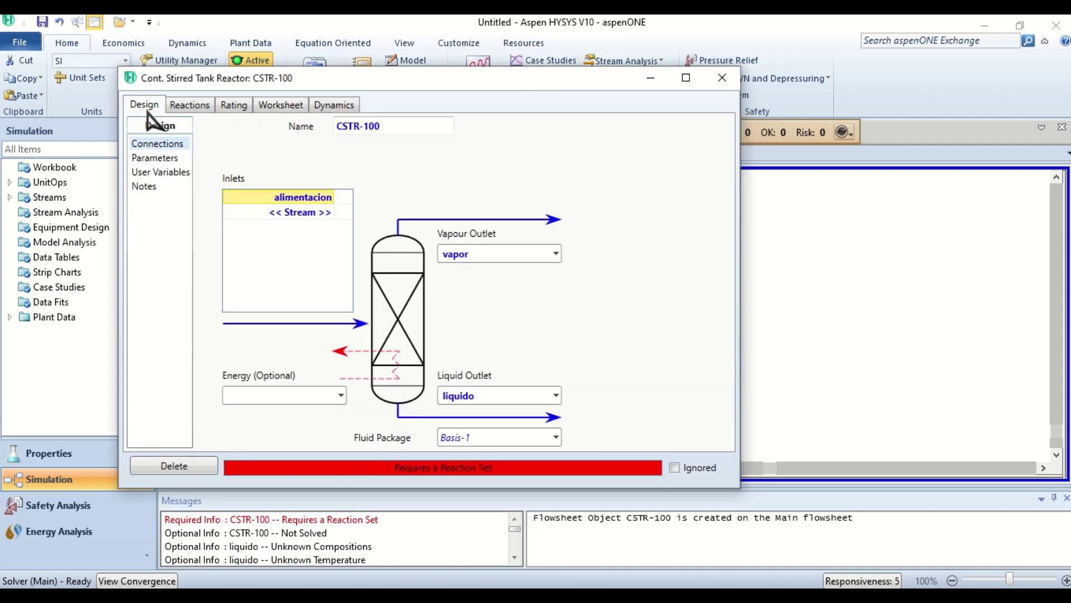
left_click(156, 158)
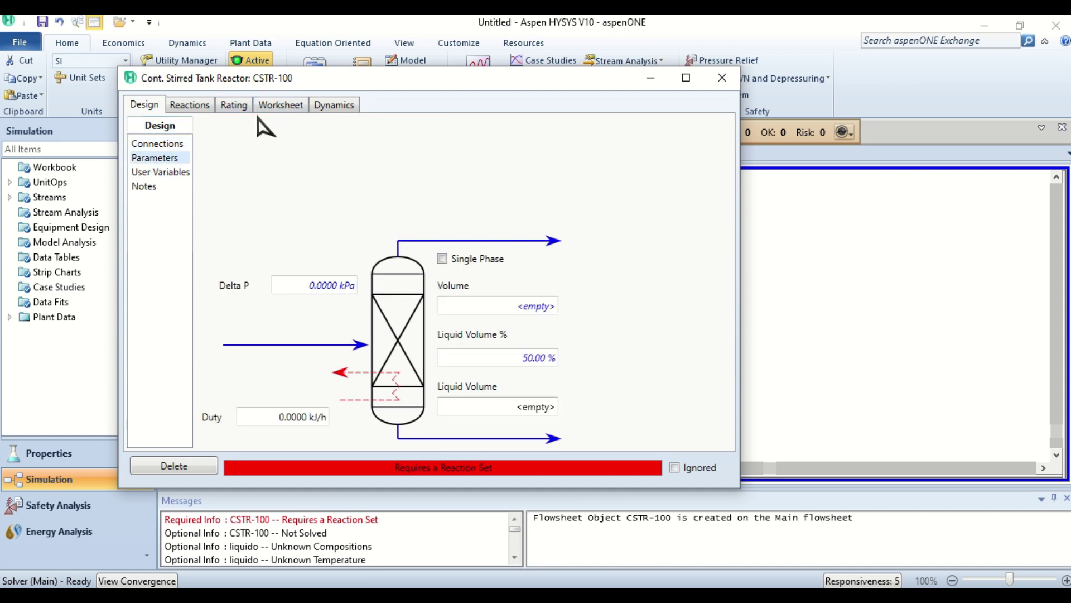
left_click(158, 144)
left_click(234, 109)
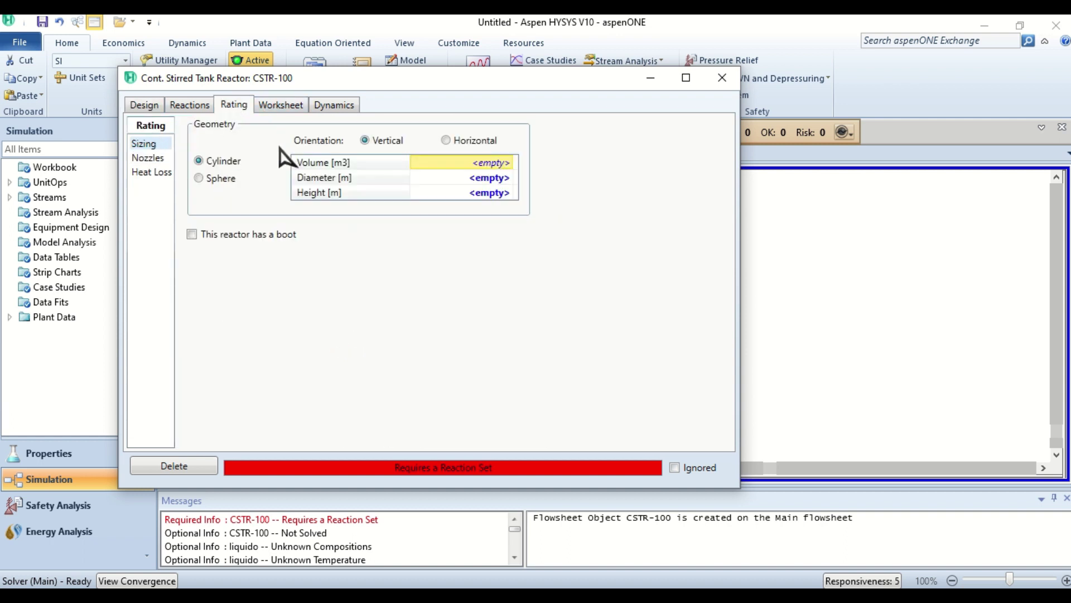
left_click(191, 108)
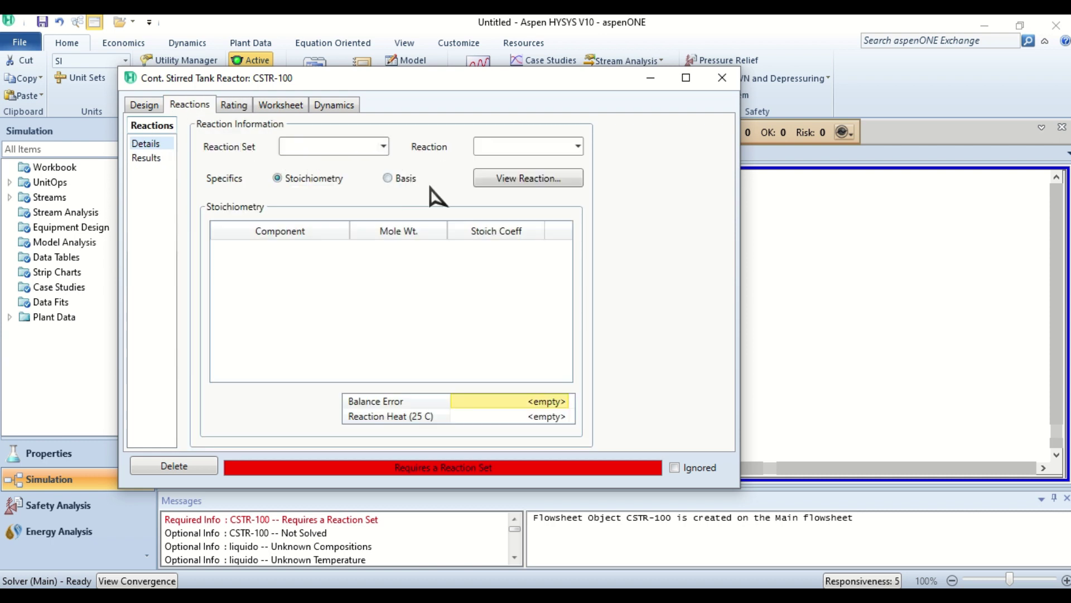
Set the alimentacion stream's conditions to a temperature of 60 C, a pressure of 150 kPa and a molar flow of 400 kgmole/h
left_click(279, 106)
left_click(154, 145)
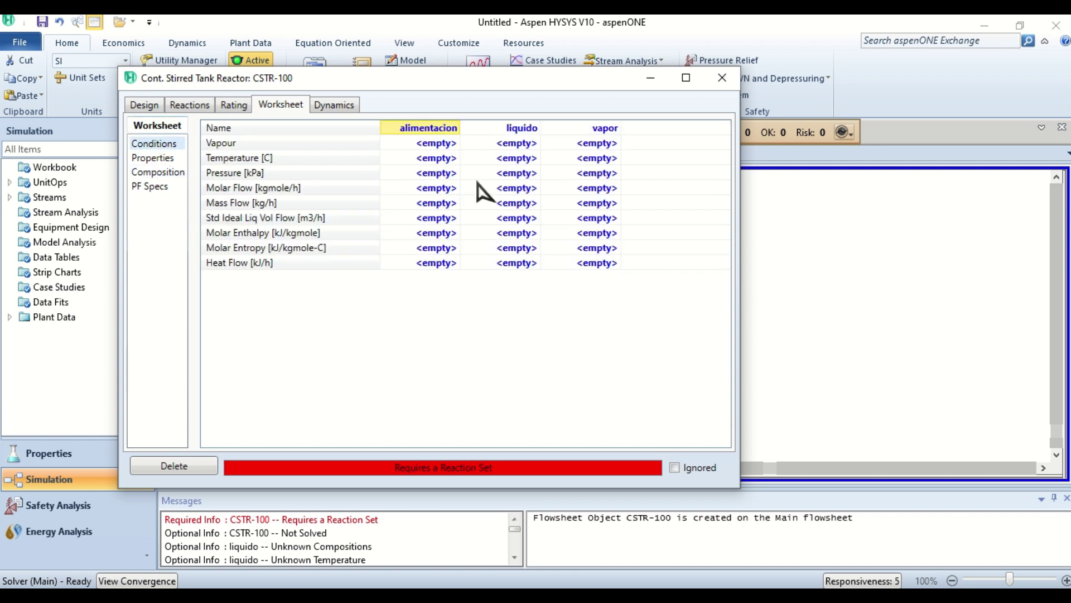
left_click(441, 159)
type("60")
key("Return")
left_click(438, 175)
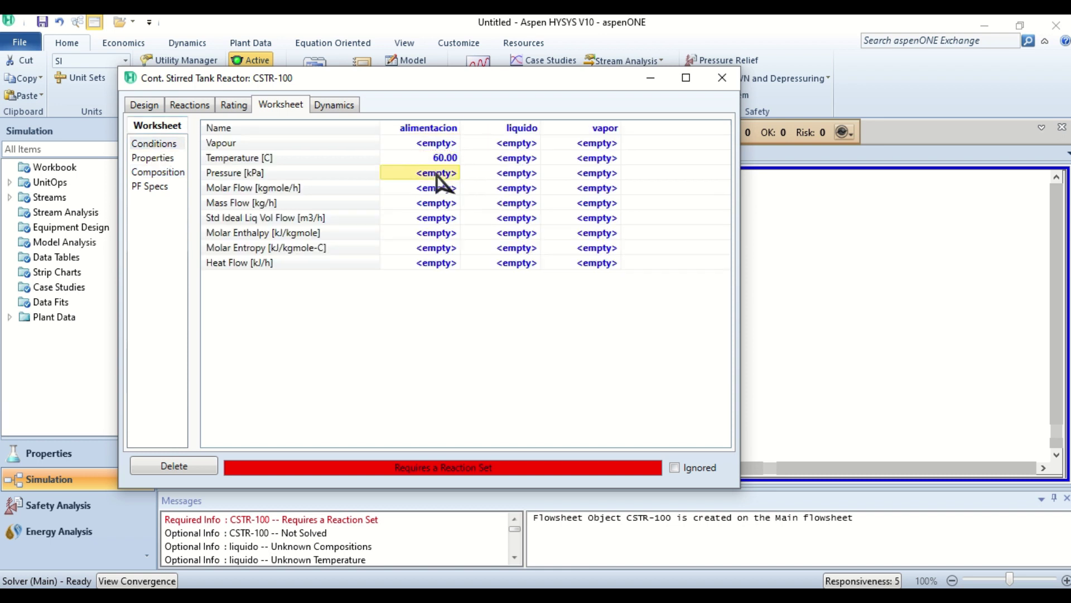
type("150")
key("Return")
left_click(441, 190)
type("400")
key("Return")
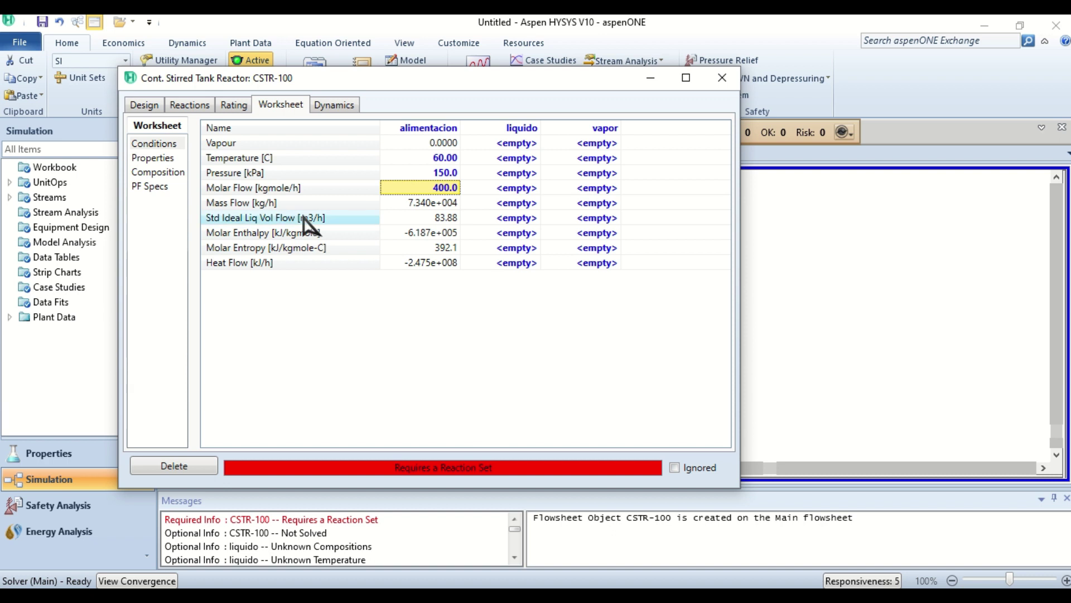
left_click(168, 168)
left_click(156, 173)
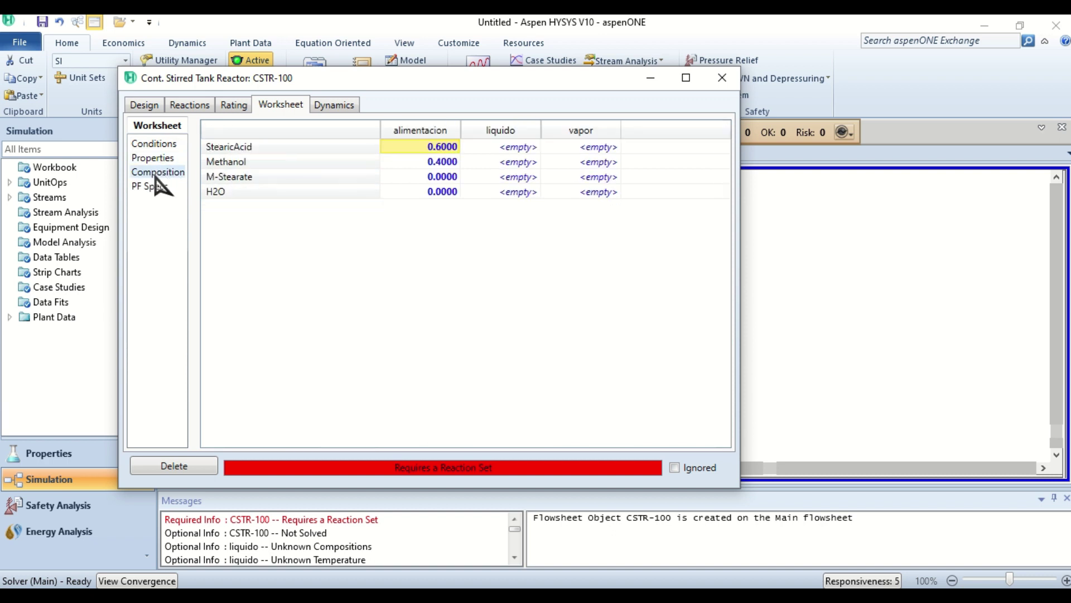
left_click(722, 77)
Assign reaction set Set-1 to the CSTR-100 reactor
double_click(568, 251)
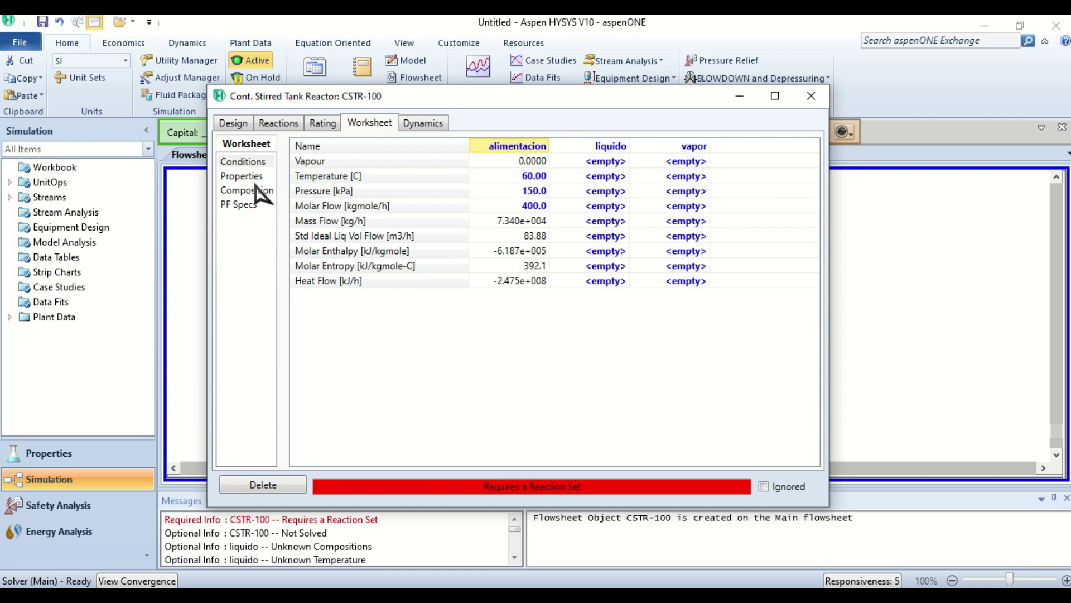
left_click(279, 124)
left_click(387, 161)
left_click(233, 176)
left_click(240, 163)
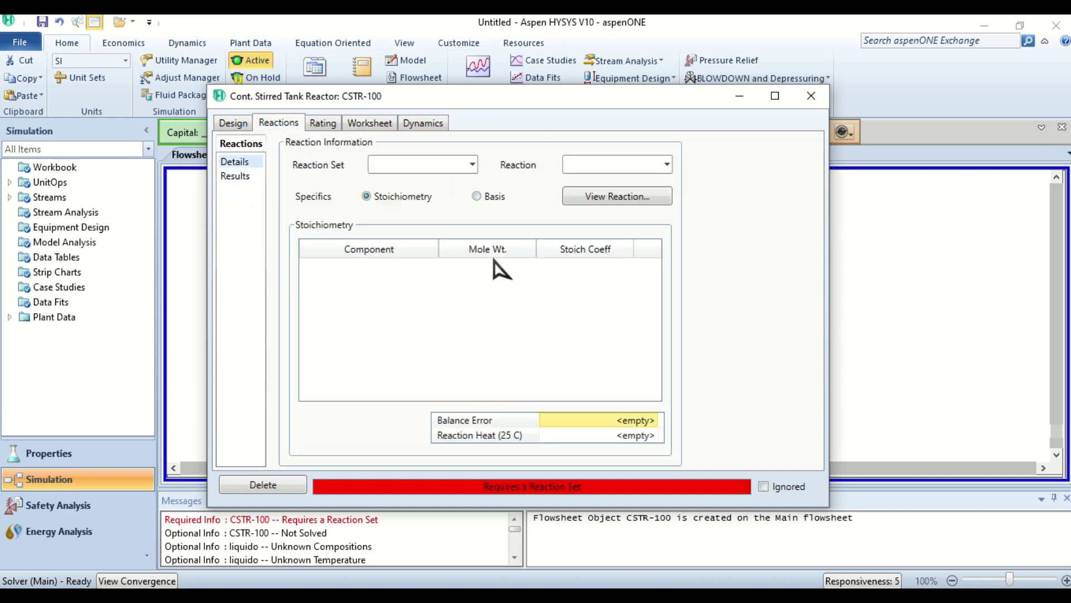
left_click(473, 164)
left_click(391, 183)
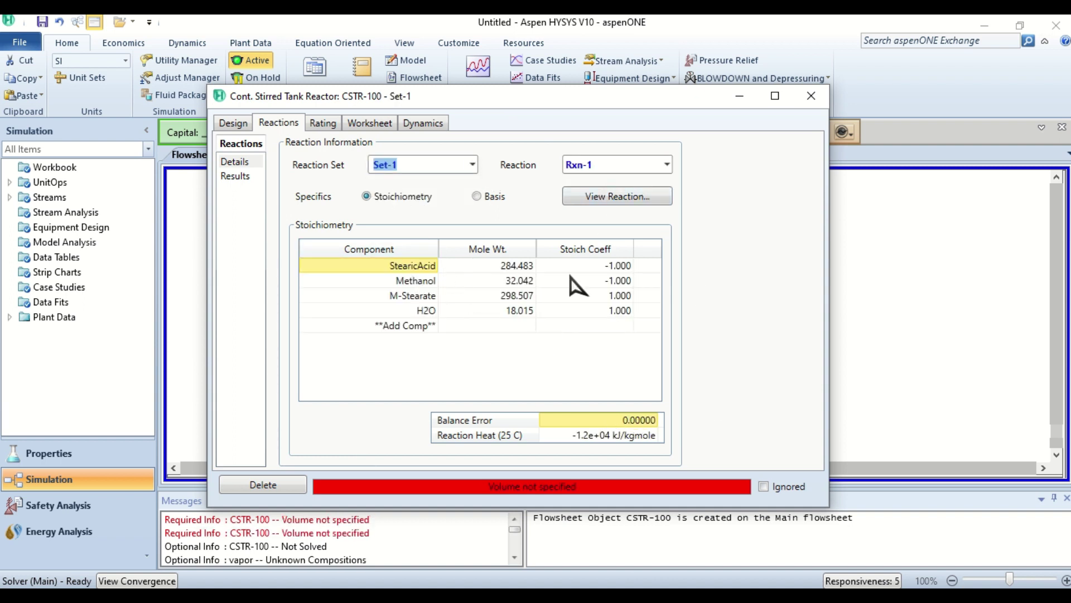
Review the definition of reaction Rxn-1 from the reactor's reaction details
left_click(618, 200)
left_click_drag(606, 219, 702, 92)
left_click(880, 82)
left_click(811, 96)
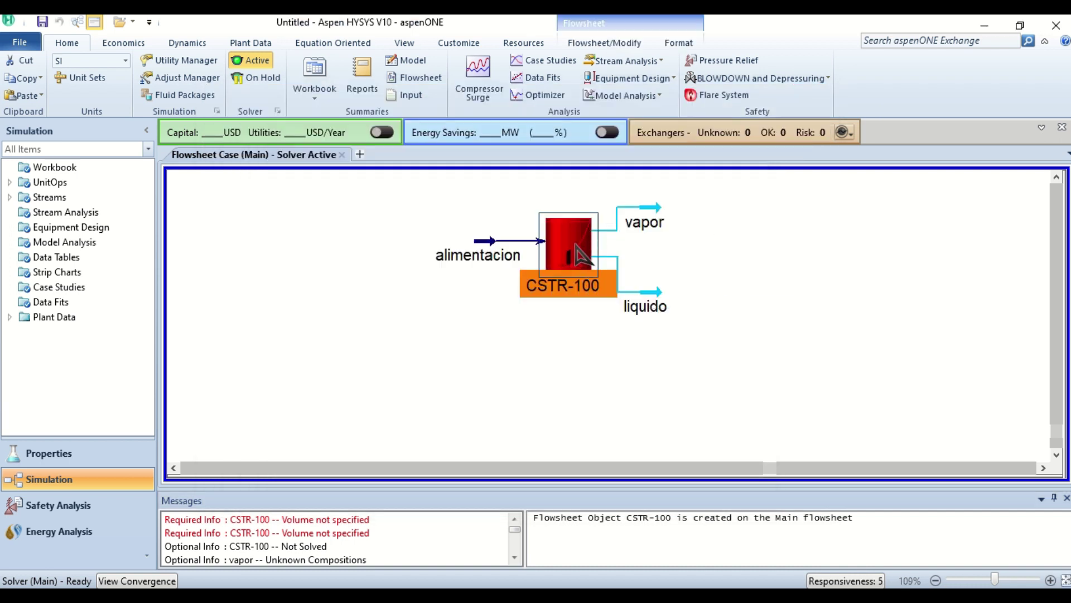
Set the CSTR-100 reactor's volume to 15 m3 in its sizing data and close the reactor window
double_click(580, 255)
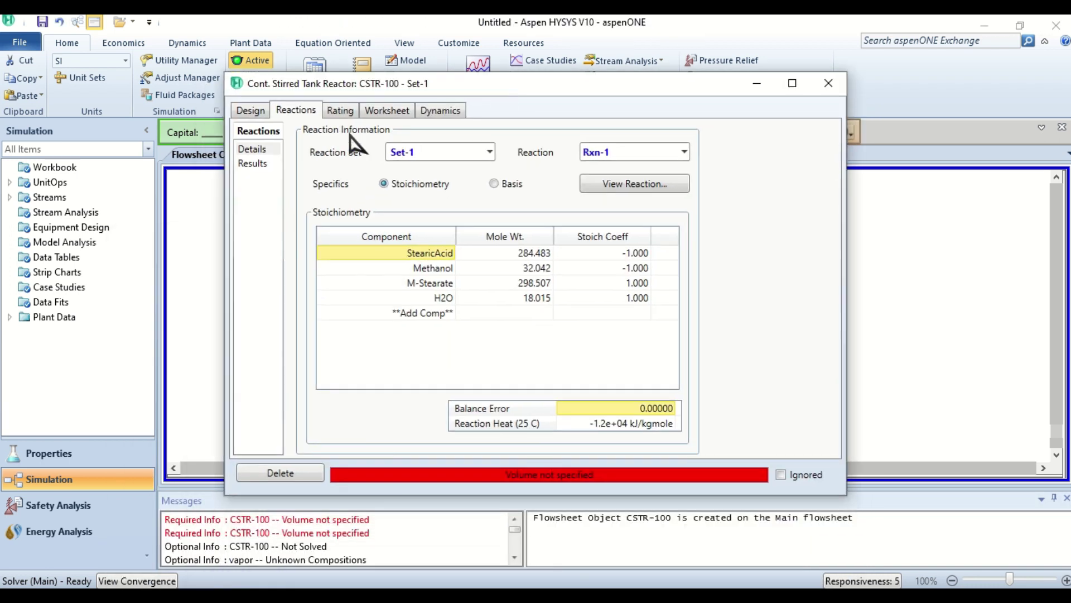
left_click(338, 112)
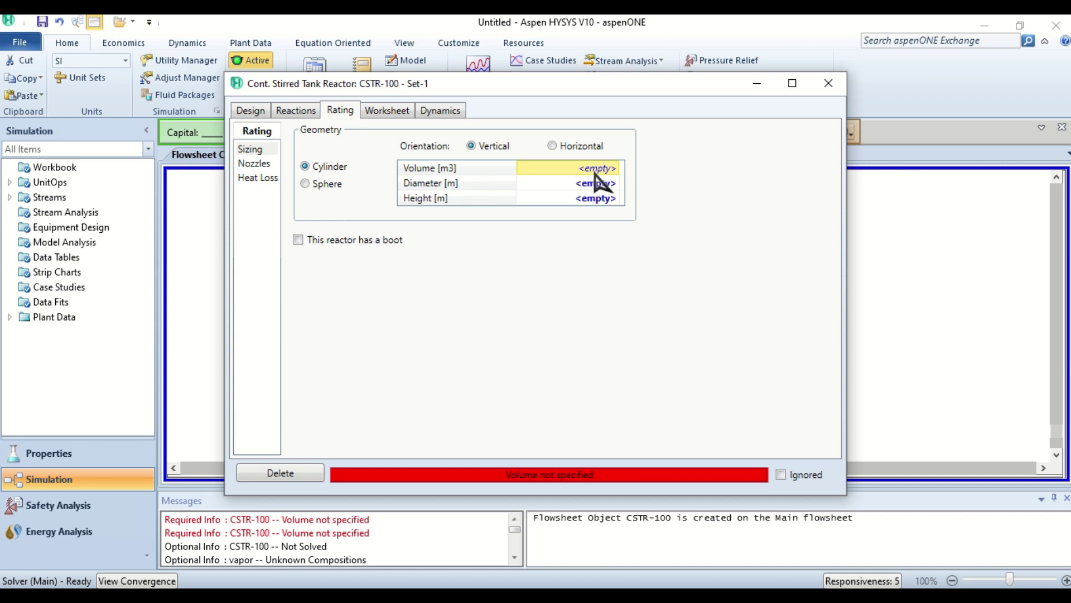
type("15")
key("Return")
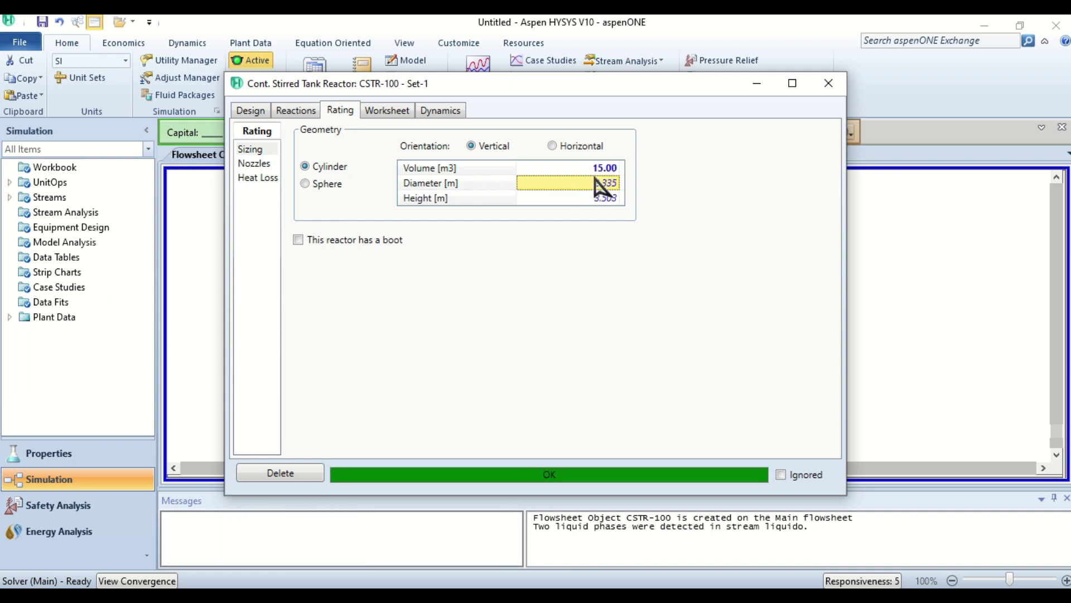
left_click(829, 83)
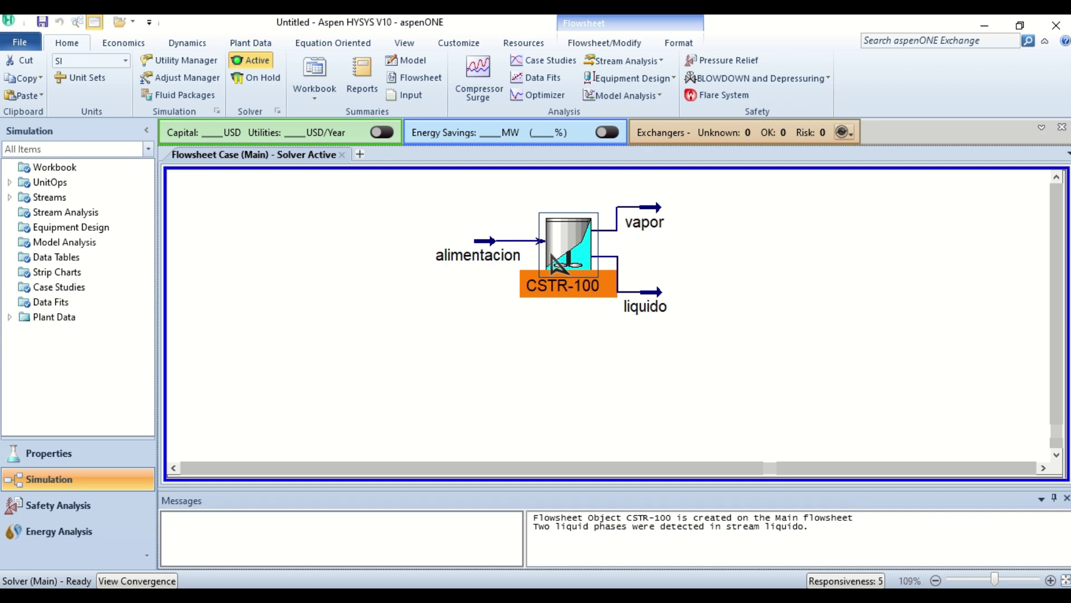
Review the compositions of the liquido and vapor streams in the CSTR-100 worksheet
double_click(557, 242)
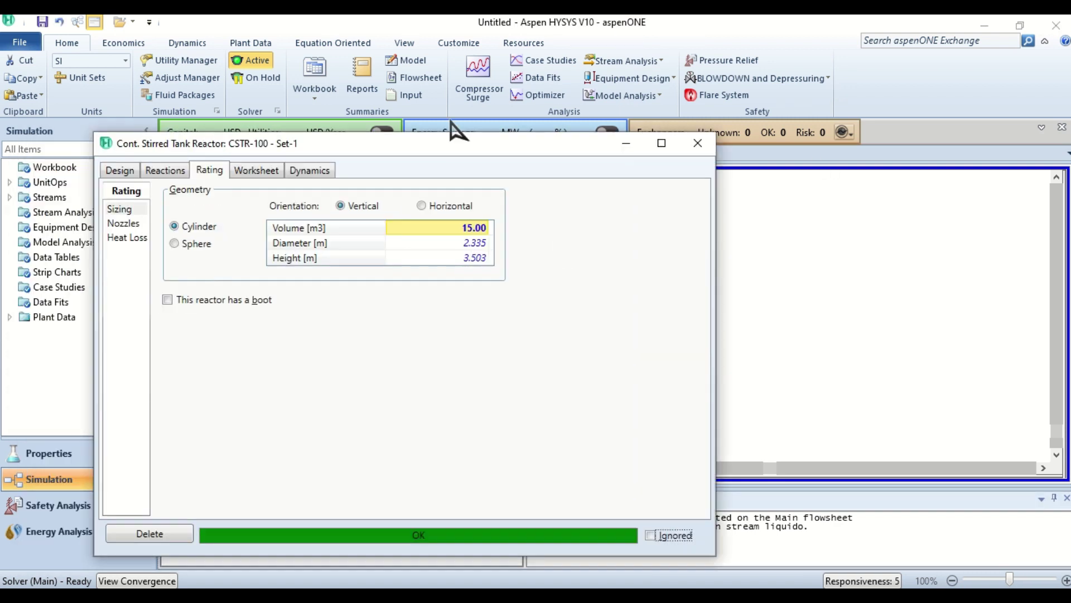
left_click_drag(298, 149, 535, 73)
left_click(422, 99)
left_click(299, 166)
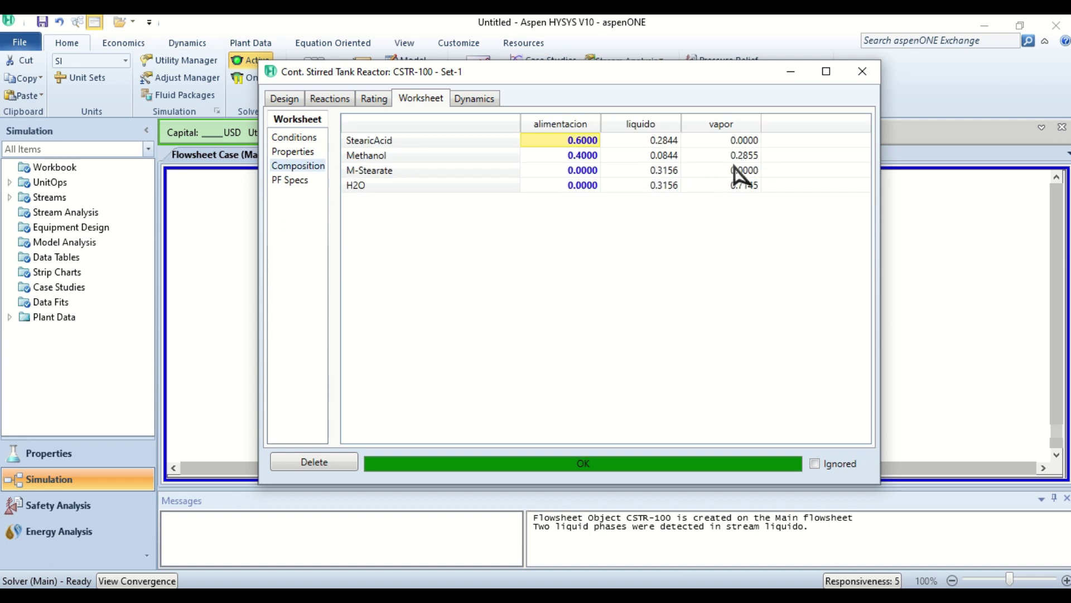
left_click(862, 71)
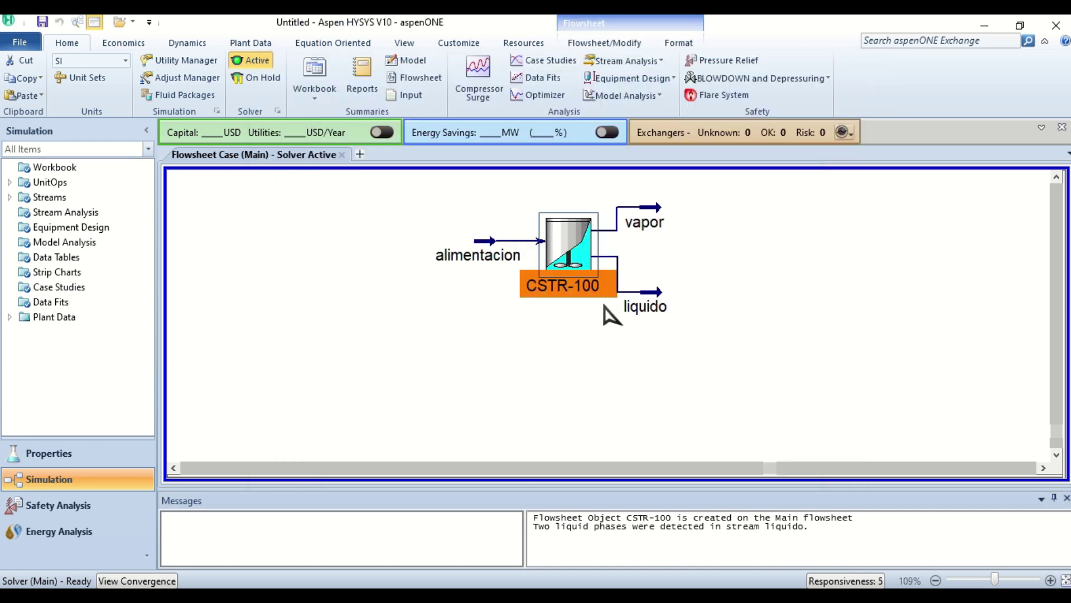
Show property tables for the alimentacion, vapor and liquido streams and place each one clear of the flowsheet objects
right_click(481, 256)
left_click(433, 443)
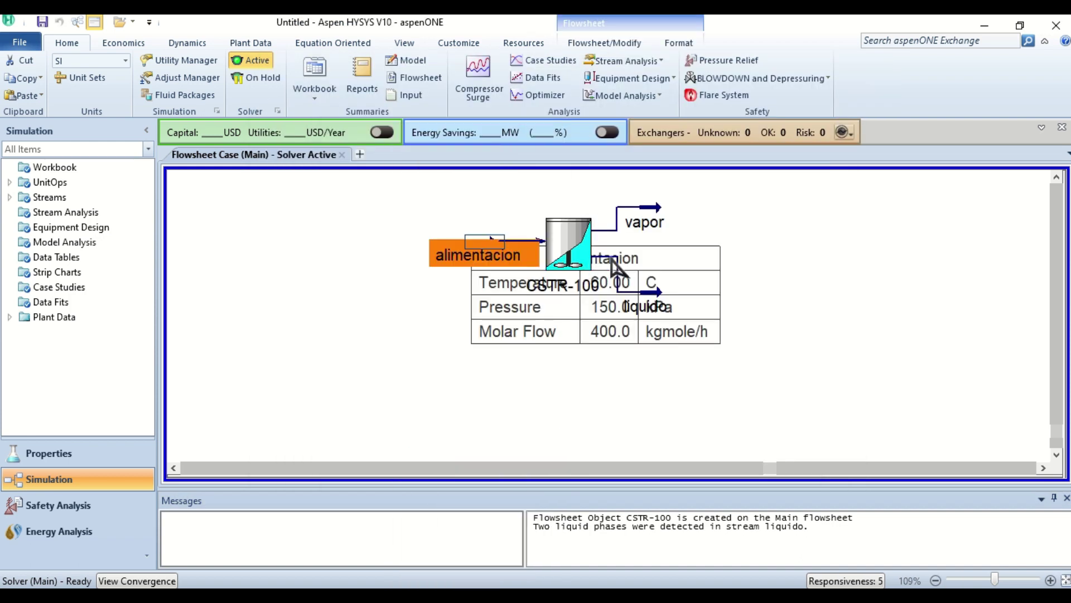
left_click_drag(644, 270, 383, 306)
right_click(565, 240)
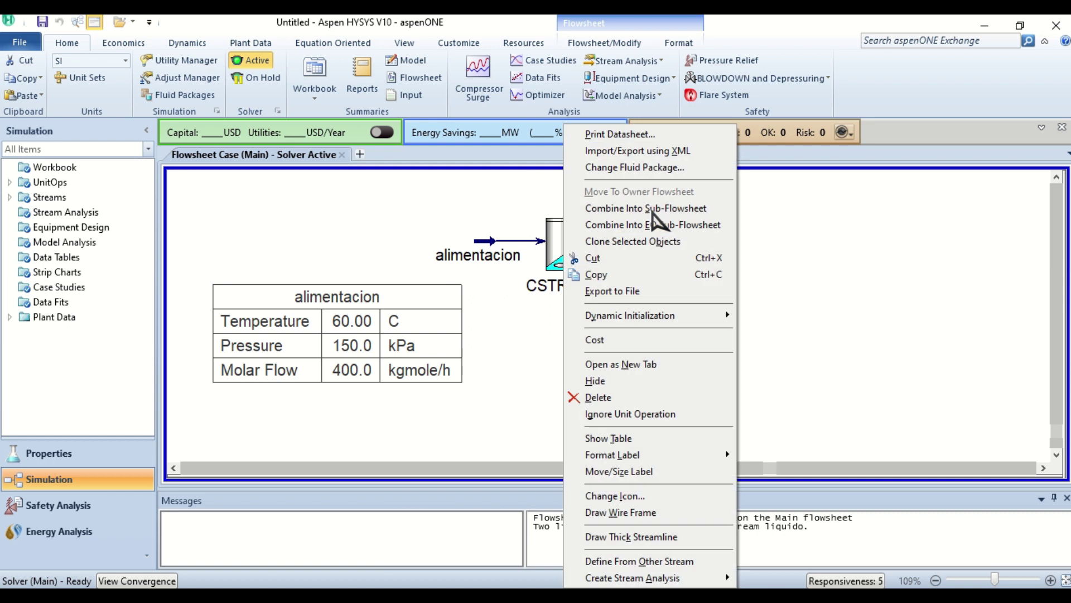
left_click(610, 445)
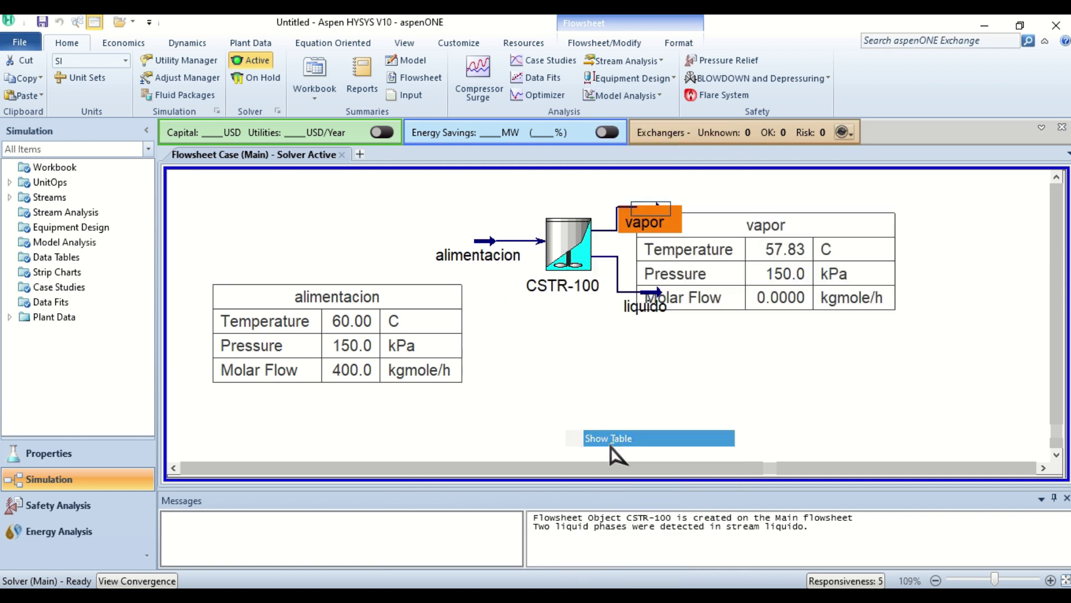
left_click_drag(779, 223, 899, 223)
right_click(664, 307)
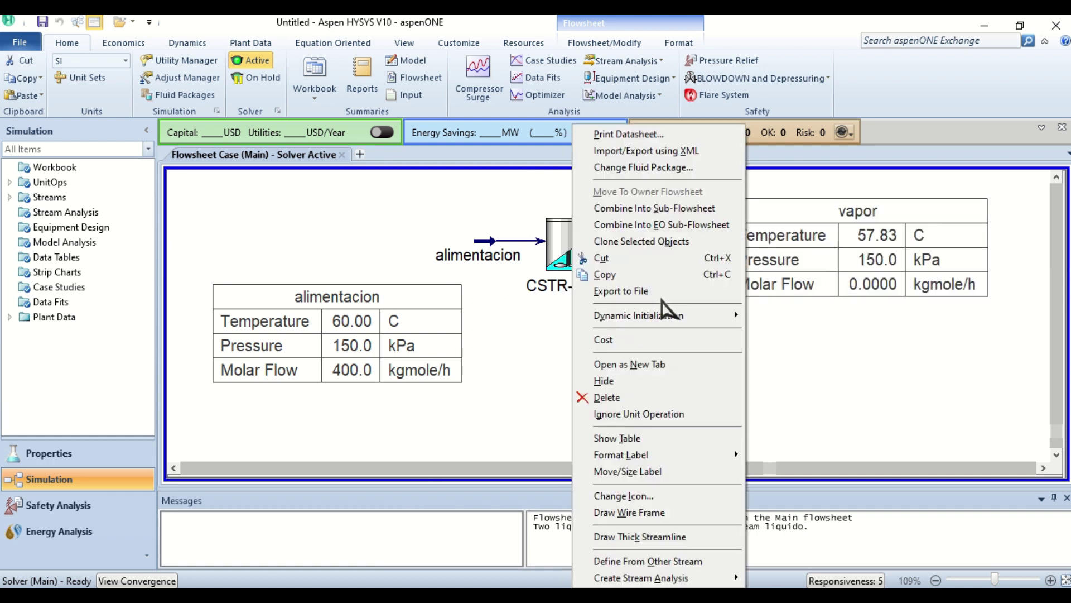
left_click(642, 441)
left_click_drag(731, 313, 792, 346)
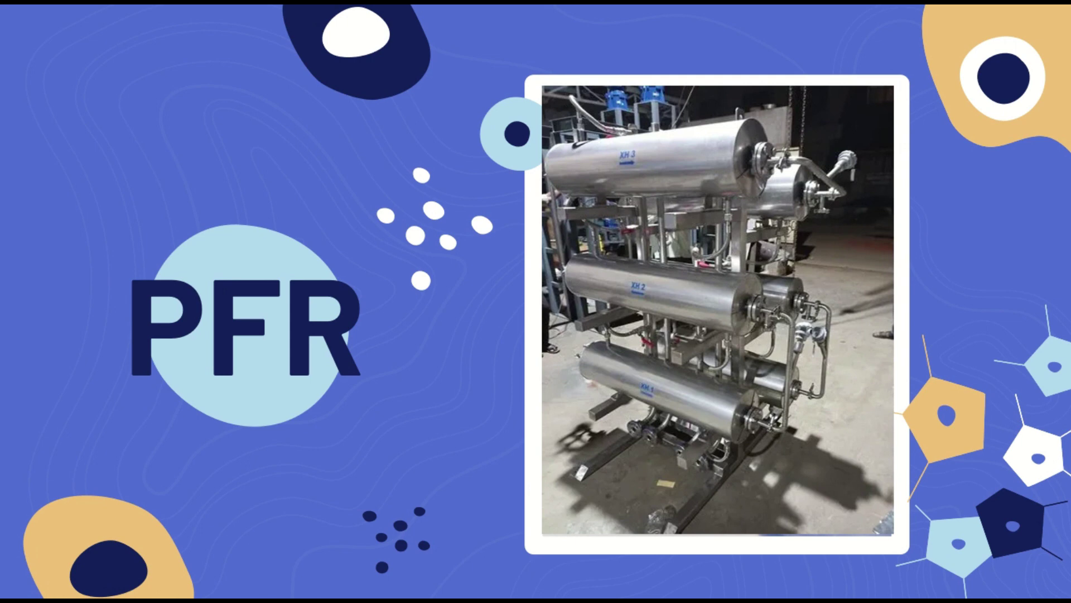
key("Right")
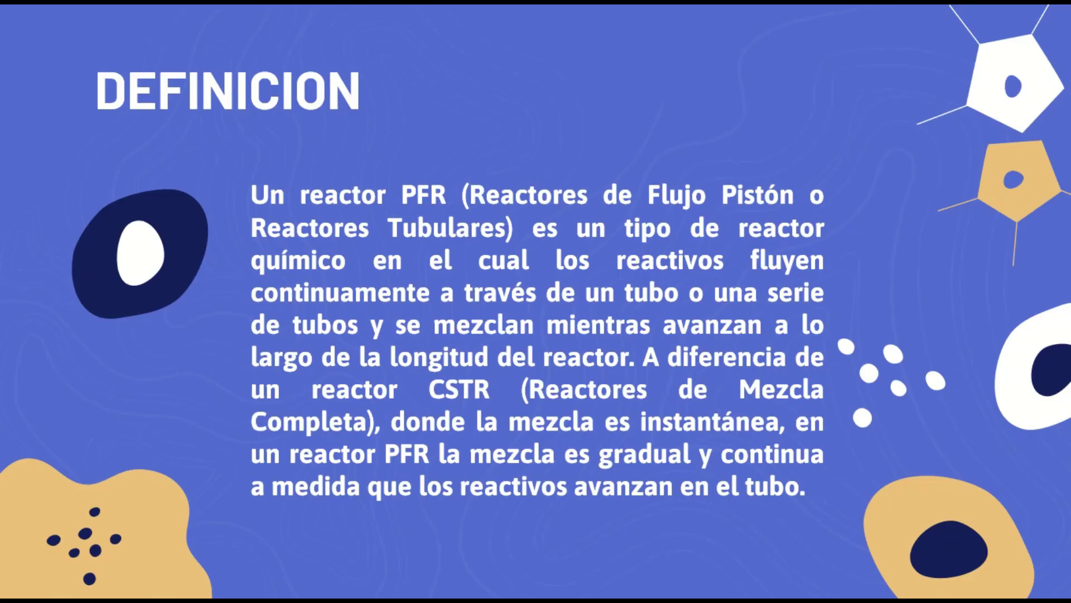
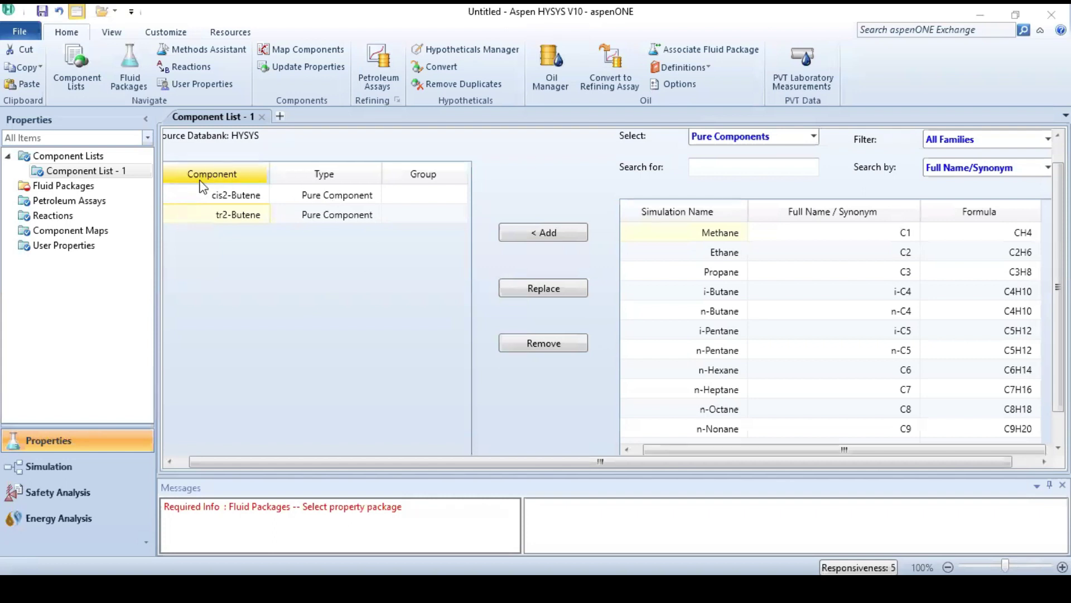
Add a fluid package for Component List - 1 using the NRTL property package
left_click(105, 190)
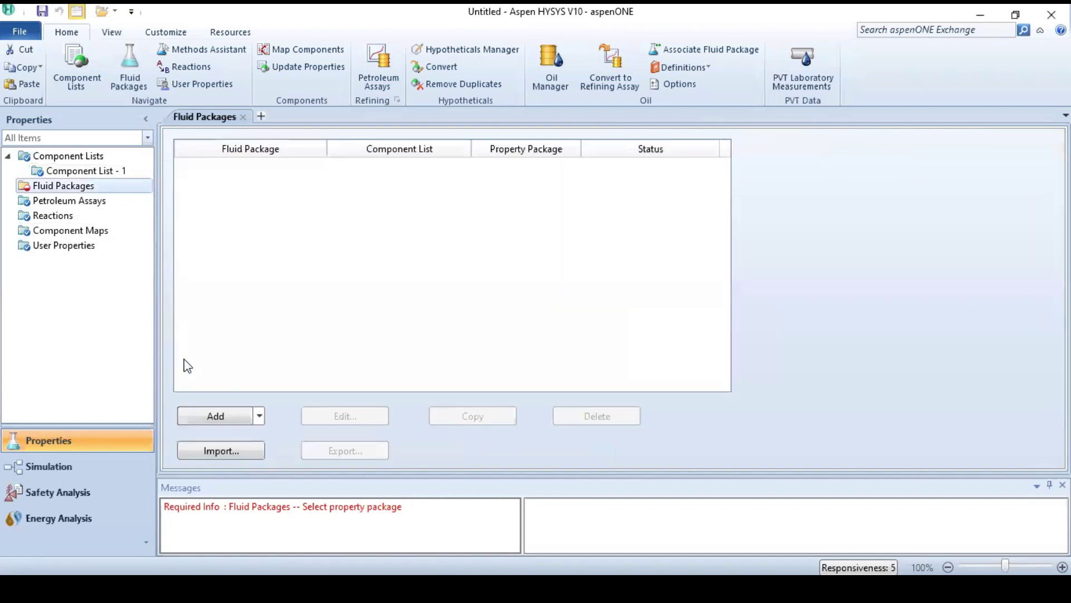
left_click(220, 419)
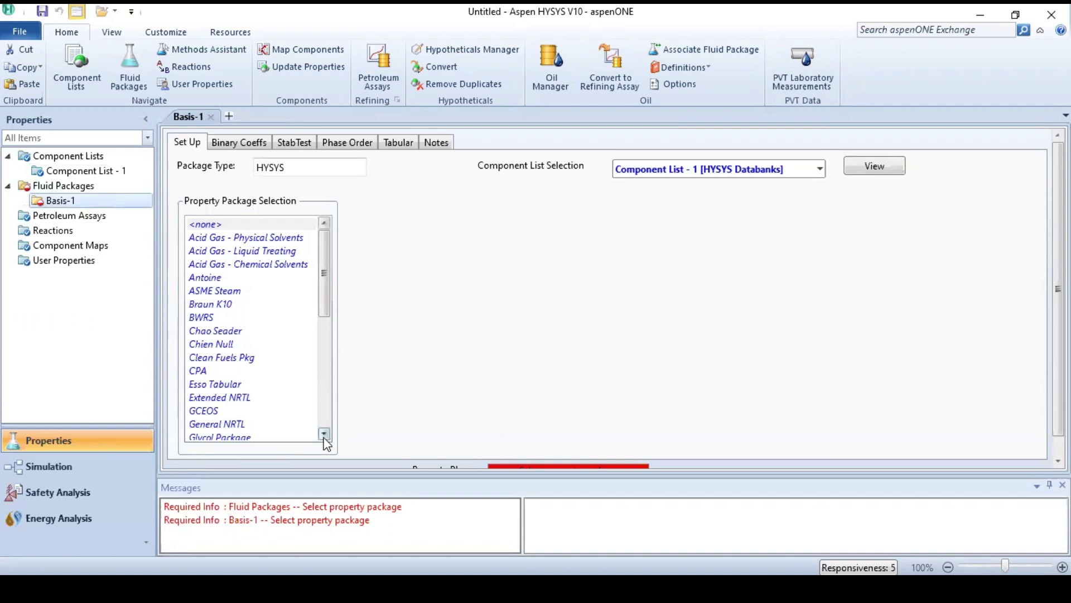
scroll(324, 435, "down", 4)
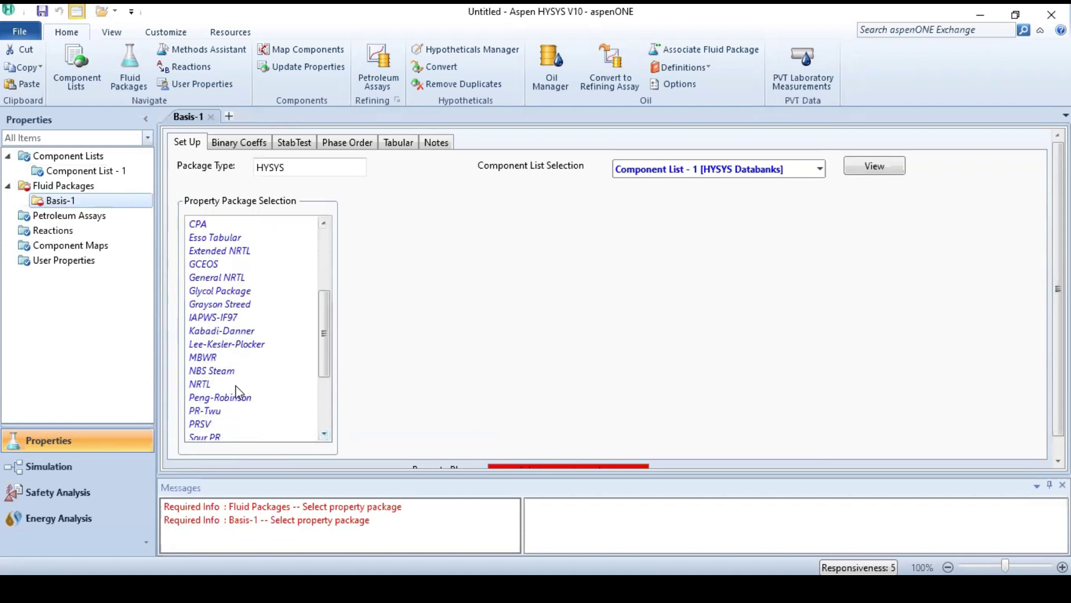
left_click(229, 383)
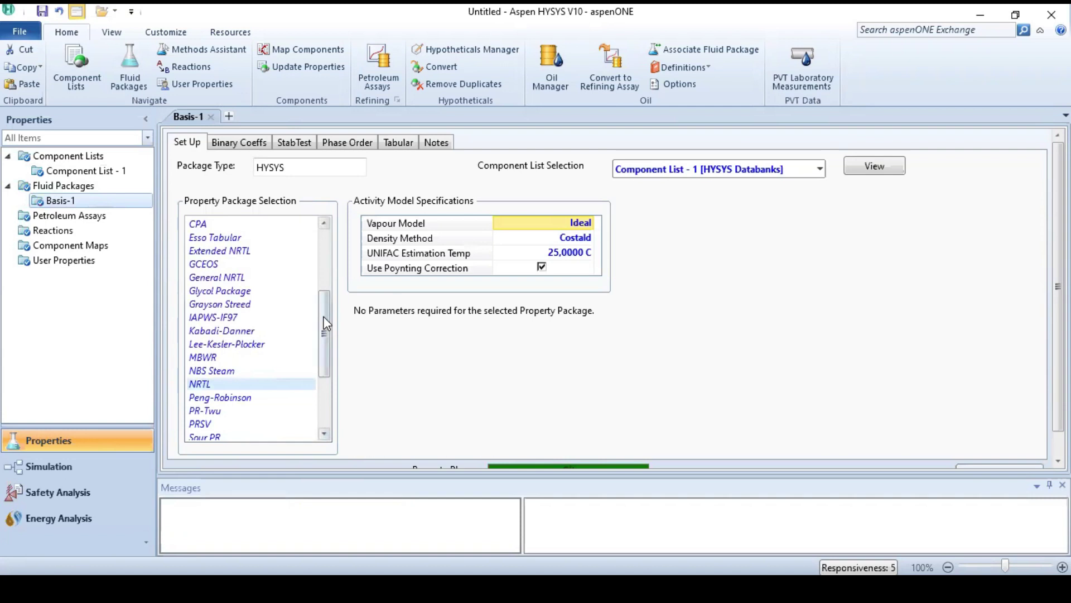
scroll(467, 409, "down", 1)
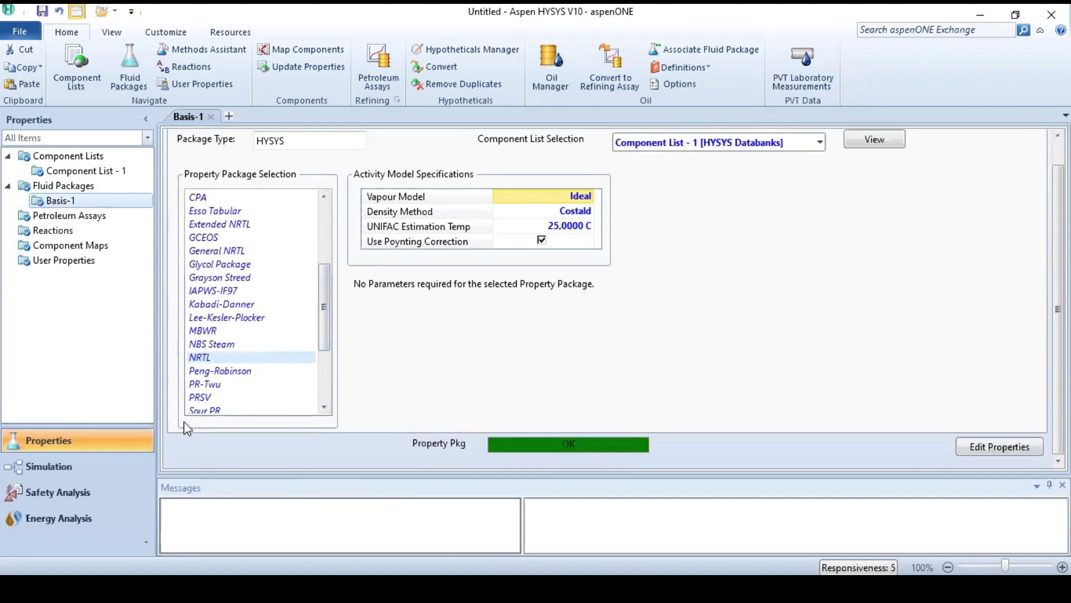
Enter the simulation environment and place a plug flow reactor on the flowsheet
left_click(106, 457)
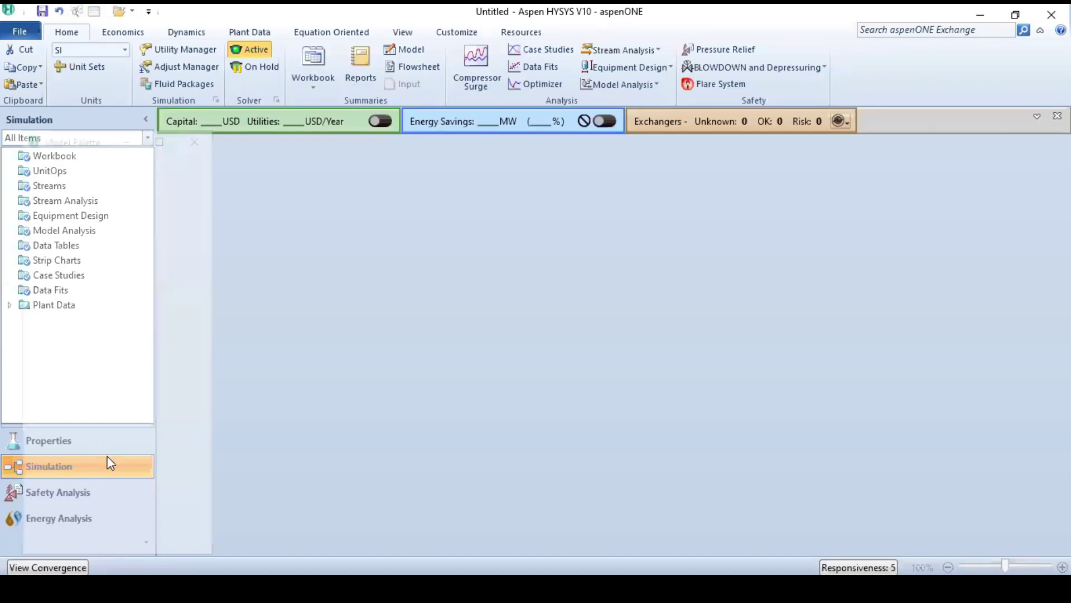
left_click(50, 458)
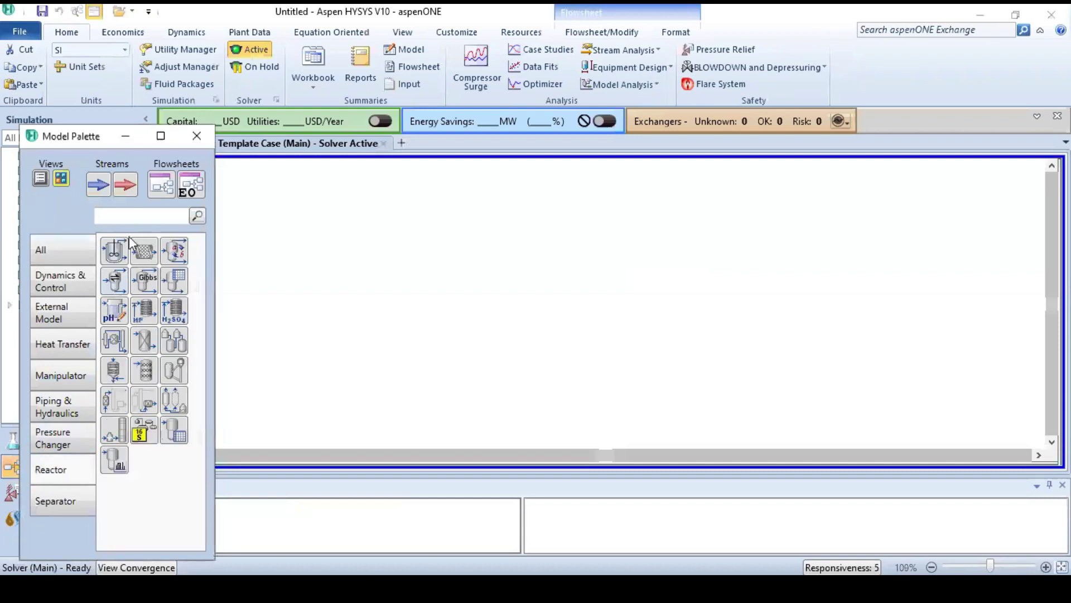
left_click_drag(144, 250, 427, 303)
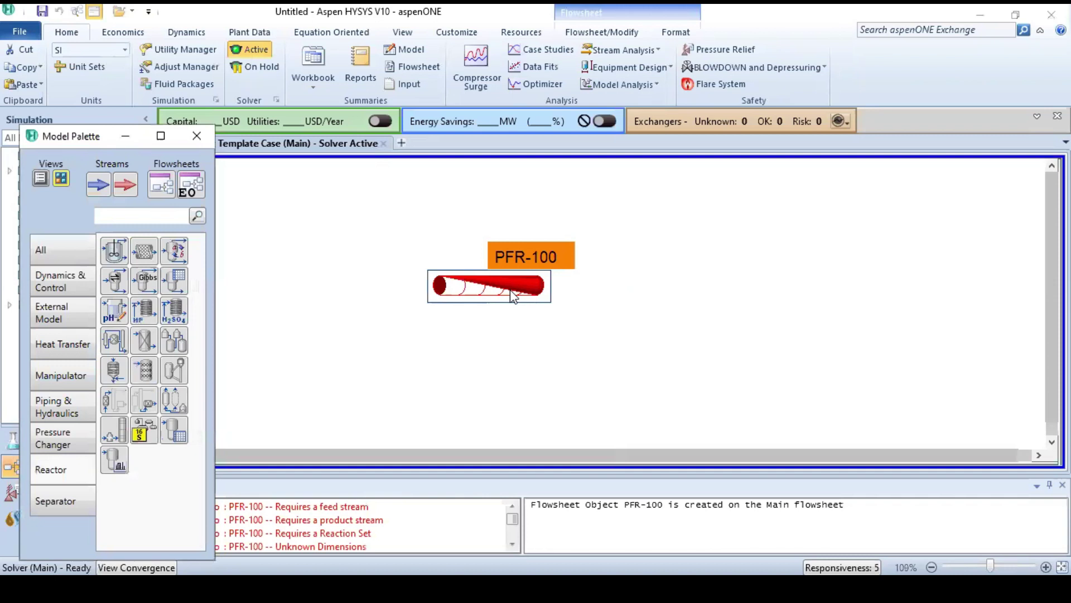
Connect the PFR-100 reactor to inlet stream Feed, outlet stream Product and energy stream E
double_click(514, 296)
left_click(192, 237)
type("Feed")
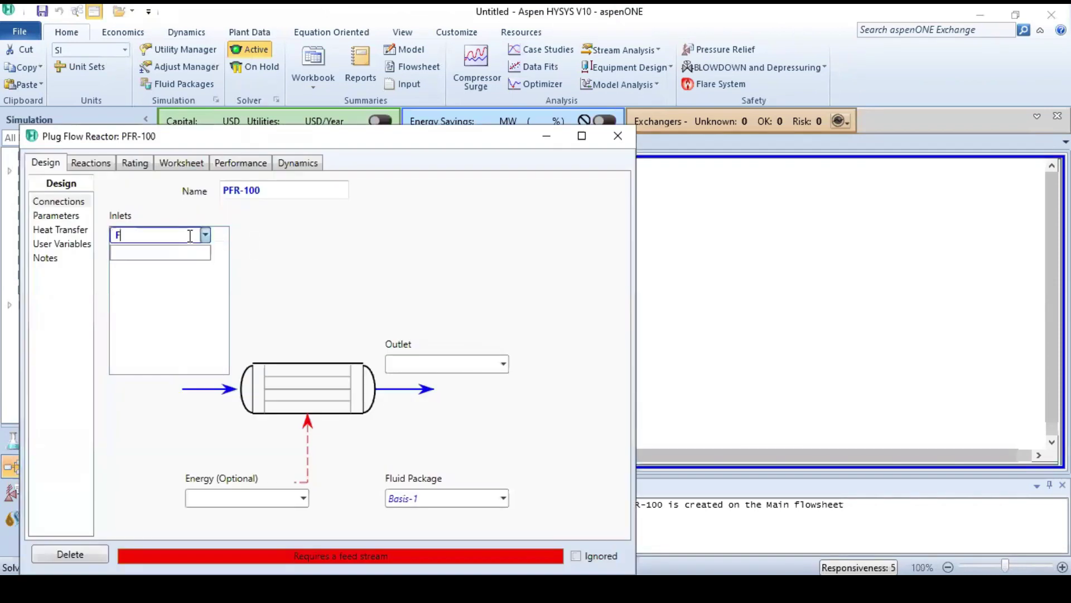
left_click(416, 364)
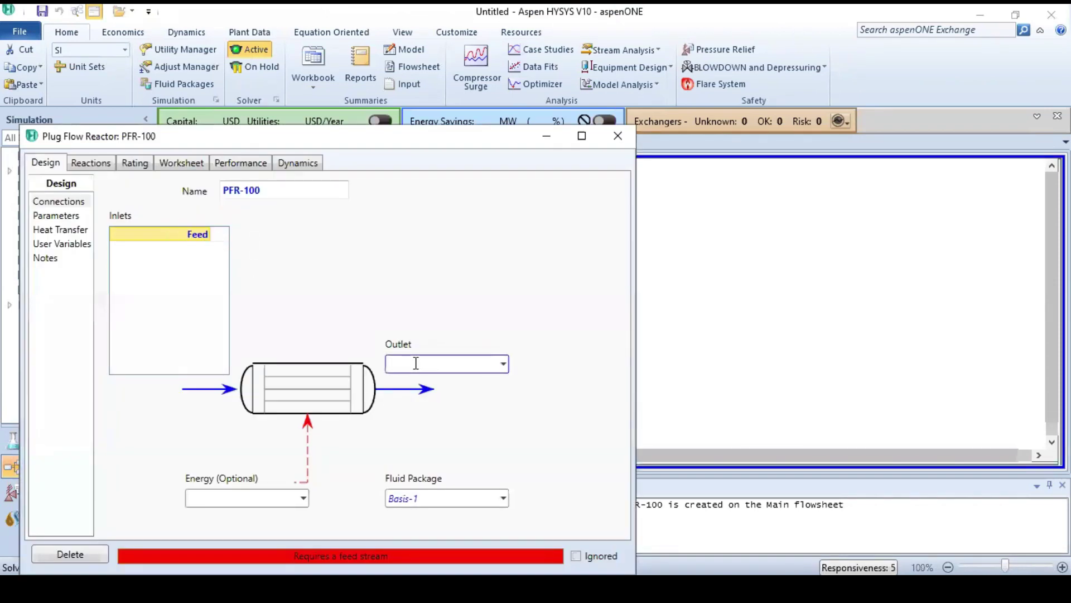
type("P")
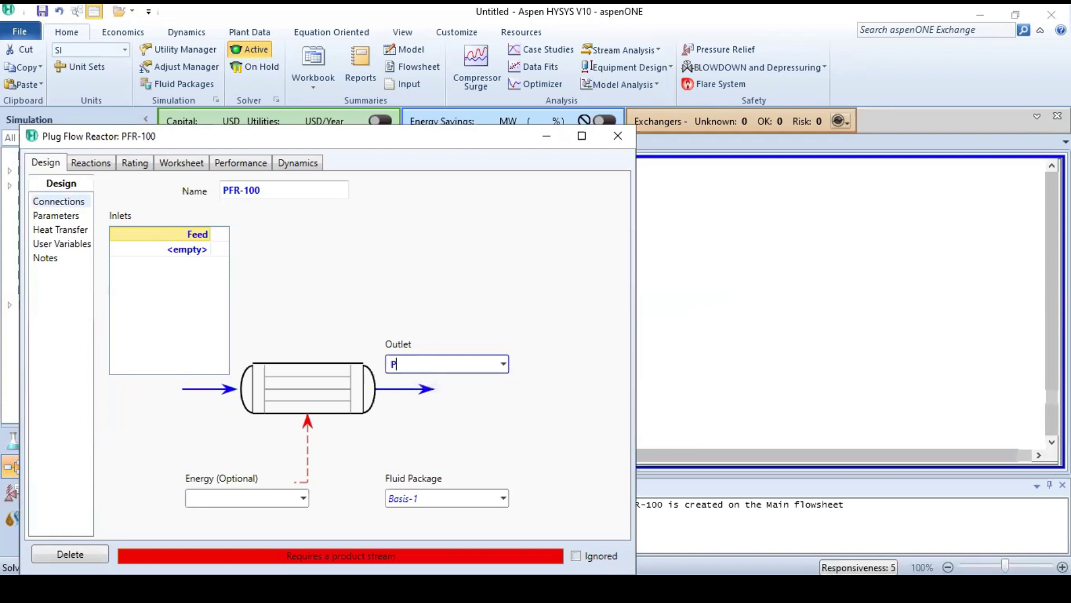
type("roduct")
key("Return")
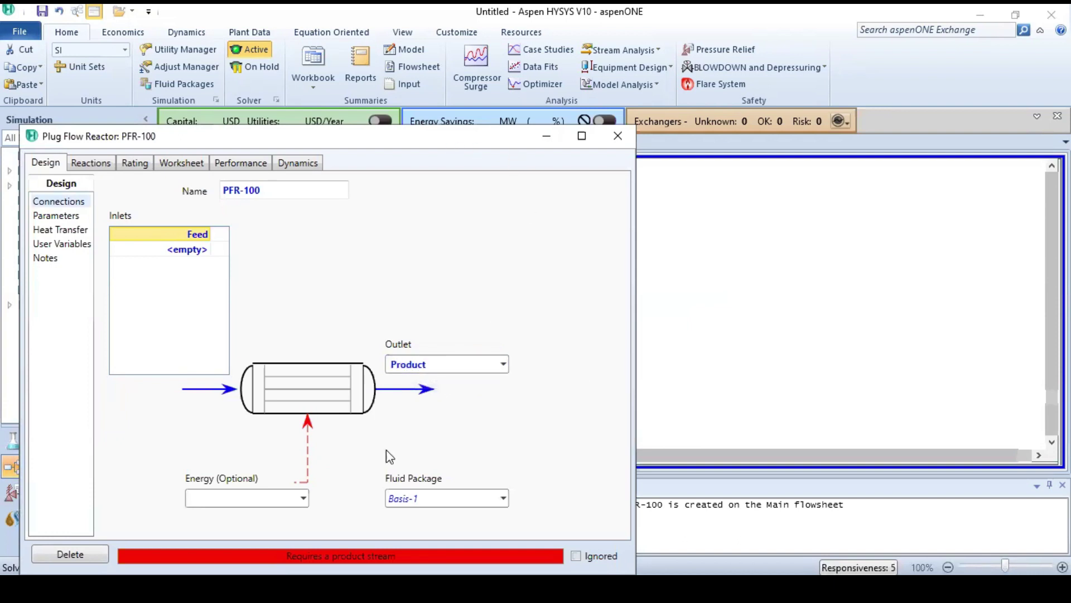
type("E")
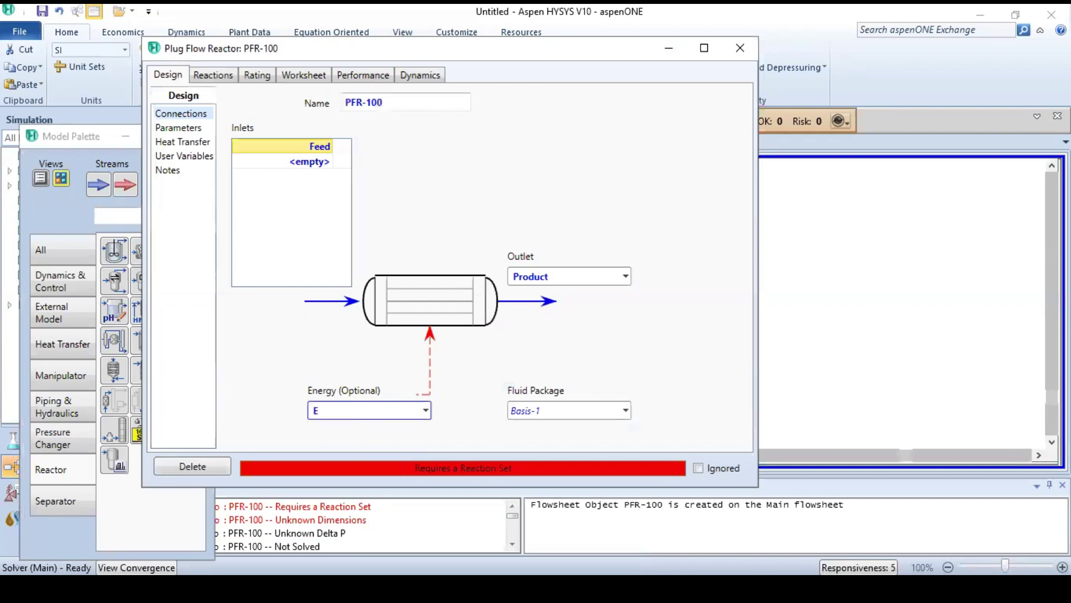
Set the PFR-100 reactor's pressure drop to 0 kPa and its duty to 0 kJ/h
left_click(195, 134)
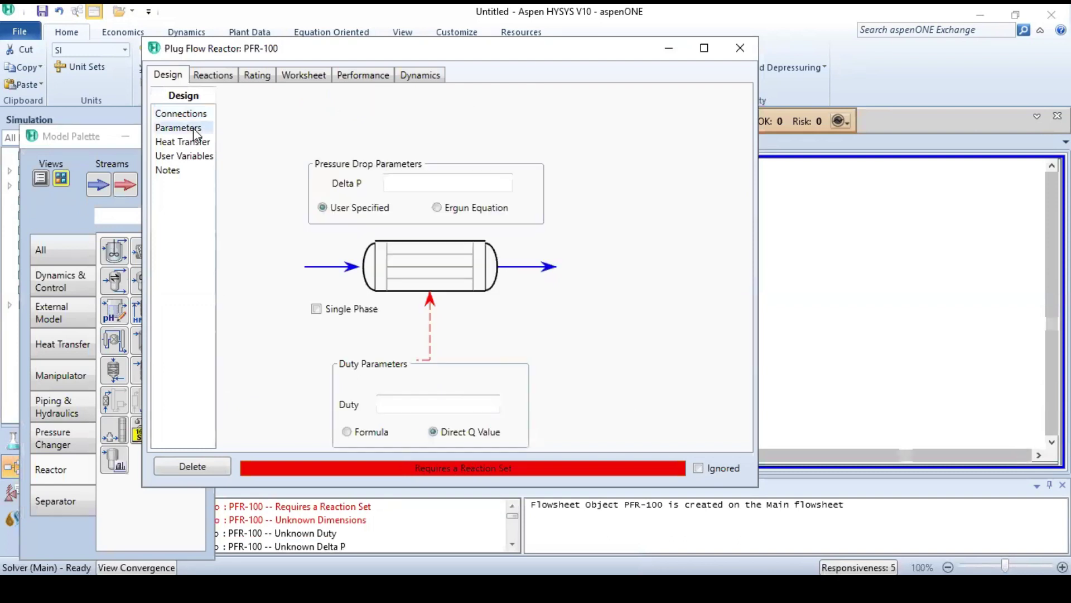
left_click(456, 179)
type("0")
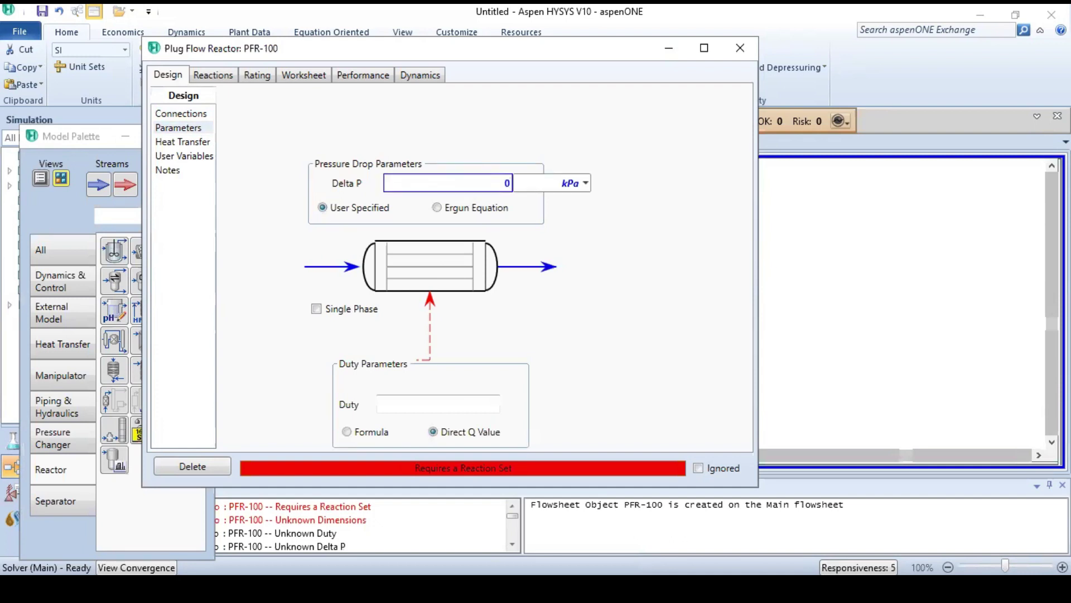
key("Return")
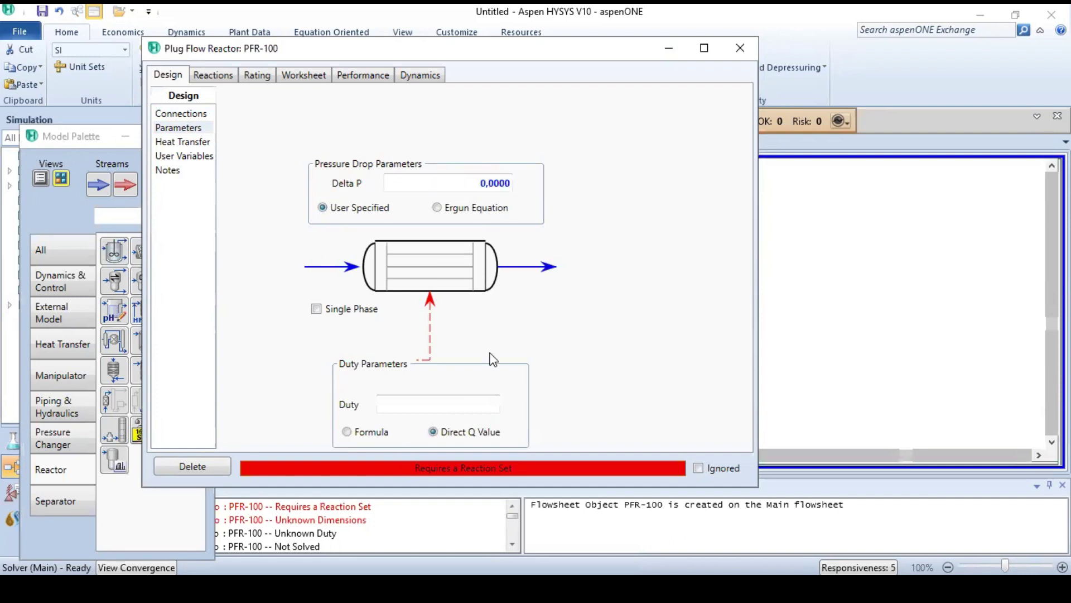
left_click(401, 405)
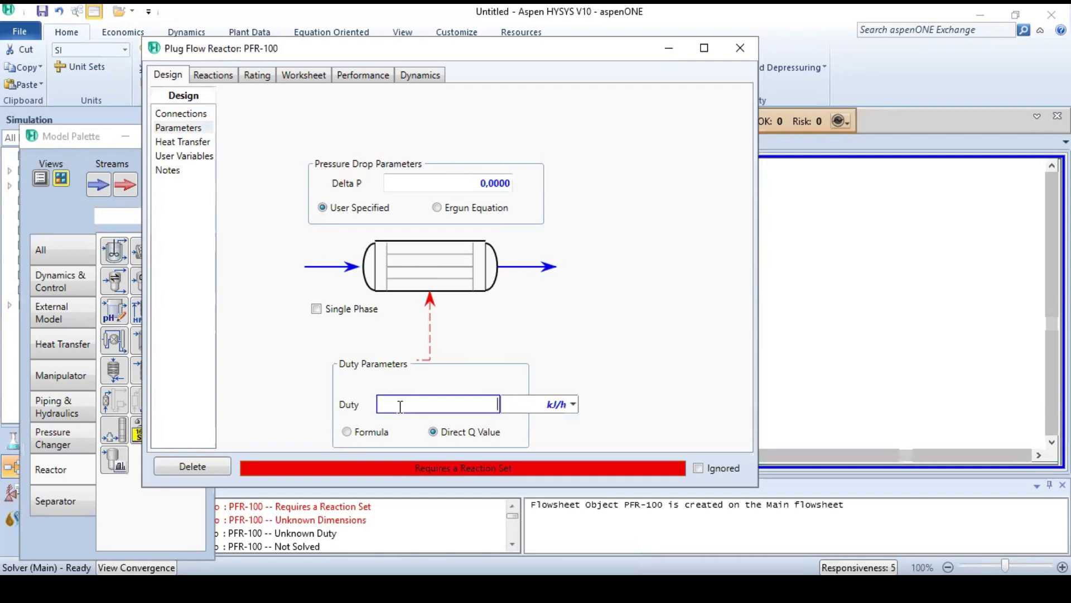
type("0")
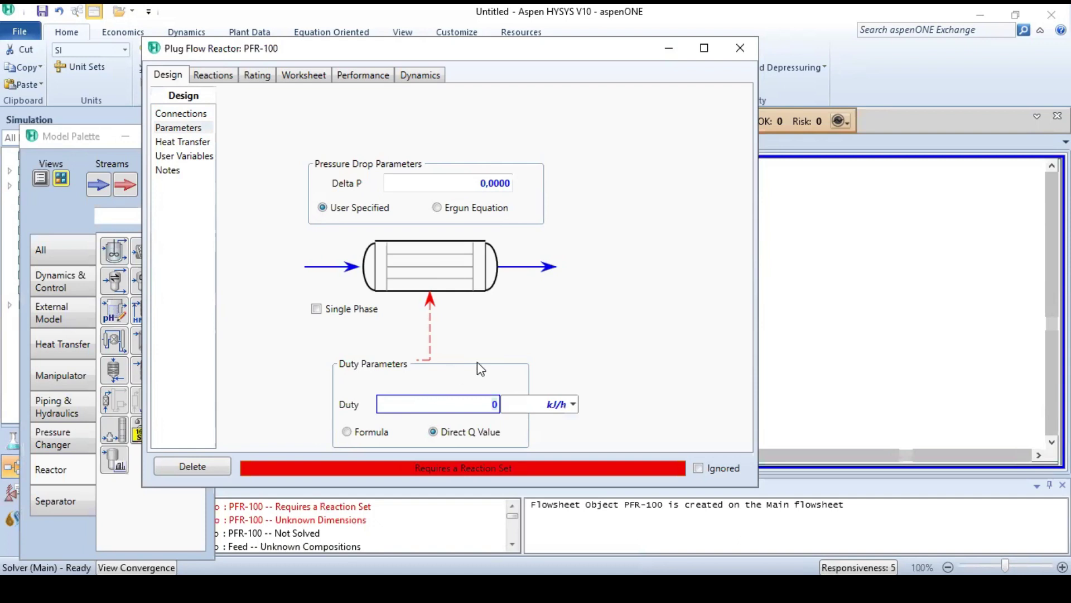
left_click(592, 357)
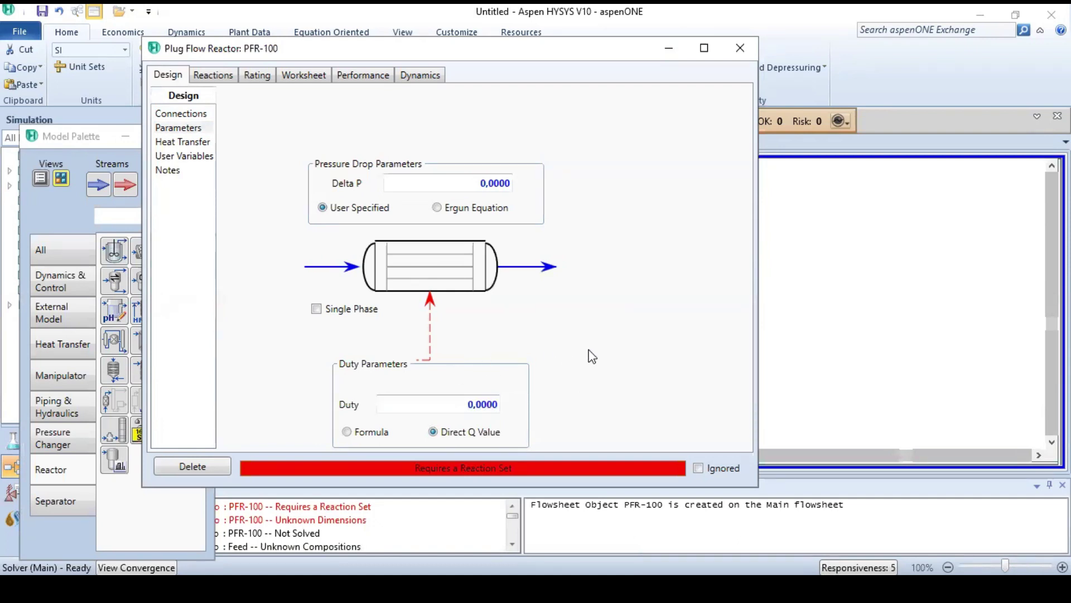
Check the PFR-100 reactor's overall reaction settings, and close the reactor window and the Model Palette
left_click(213, 76)
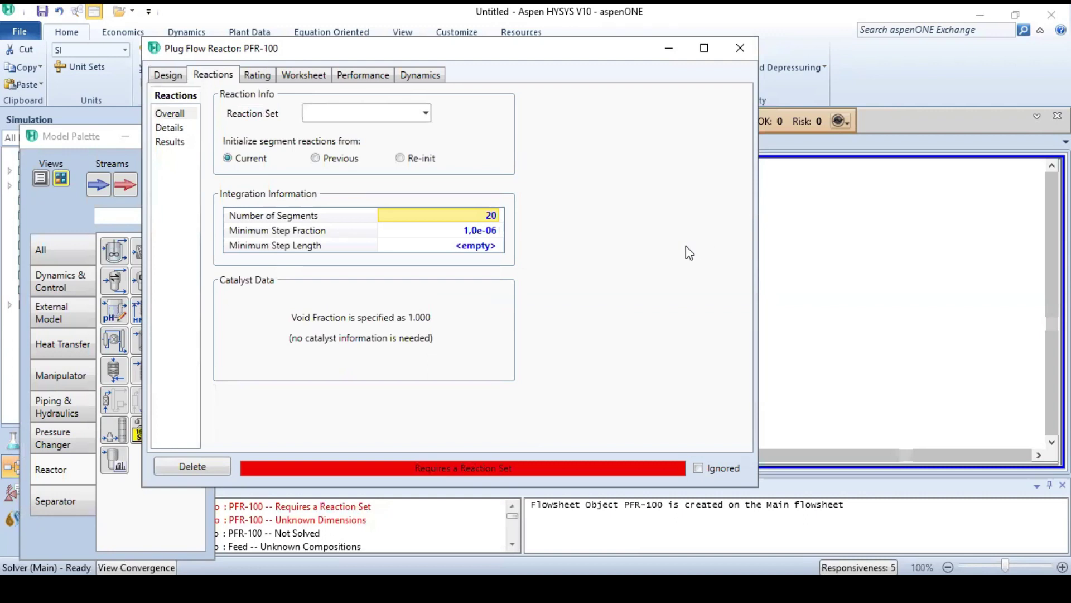
left_click(739, 56)
left_click(195, 143)
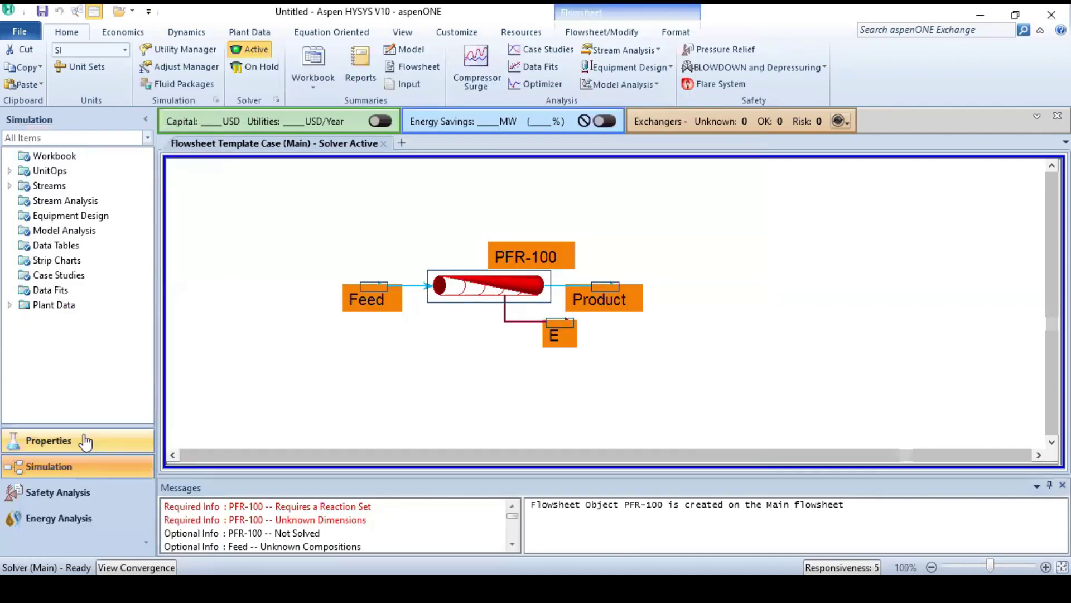
Create a reaction set in the properties environment and add a HYSYS kinetic reaction to it
left_click(83, 439)
left_click(78, 233)
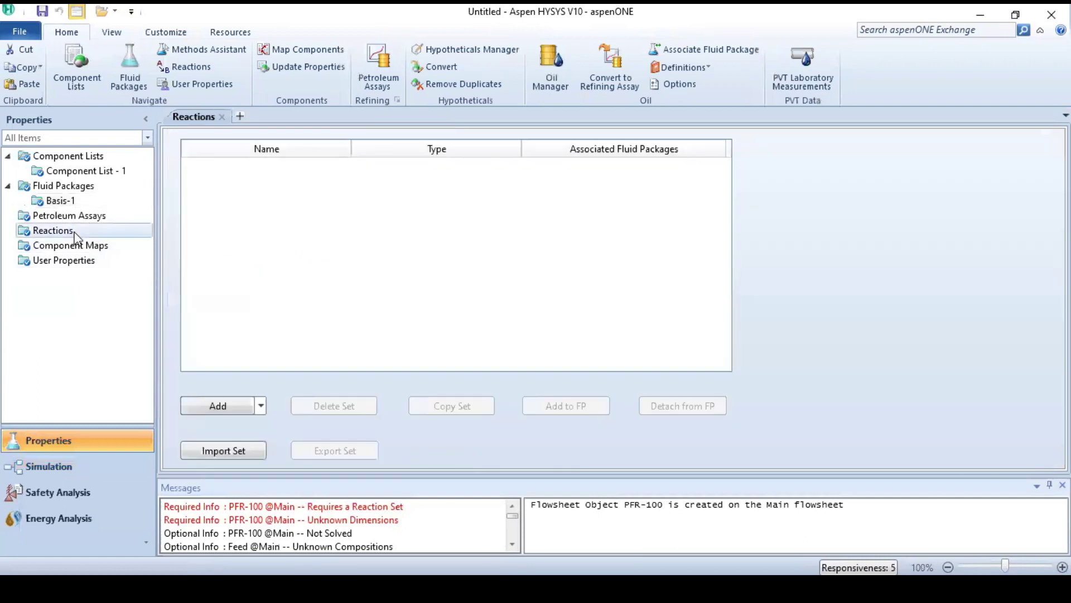
left_click(219, 404)
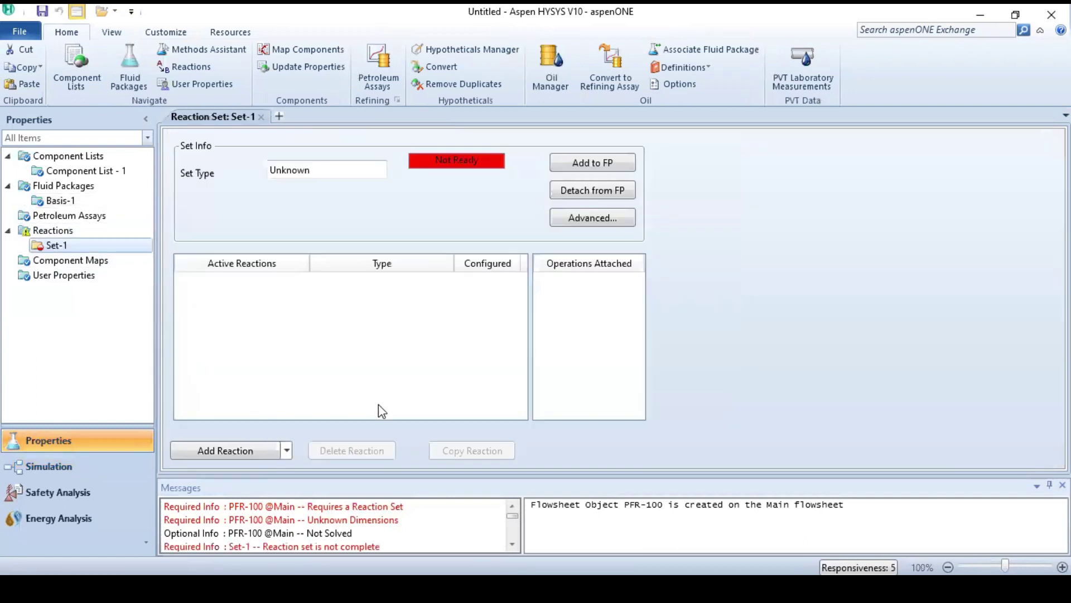
left_click(242, 452)
left_click(479, 316)
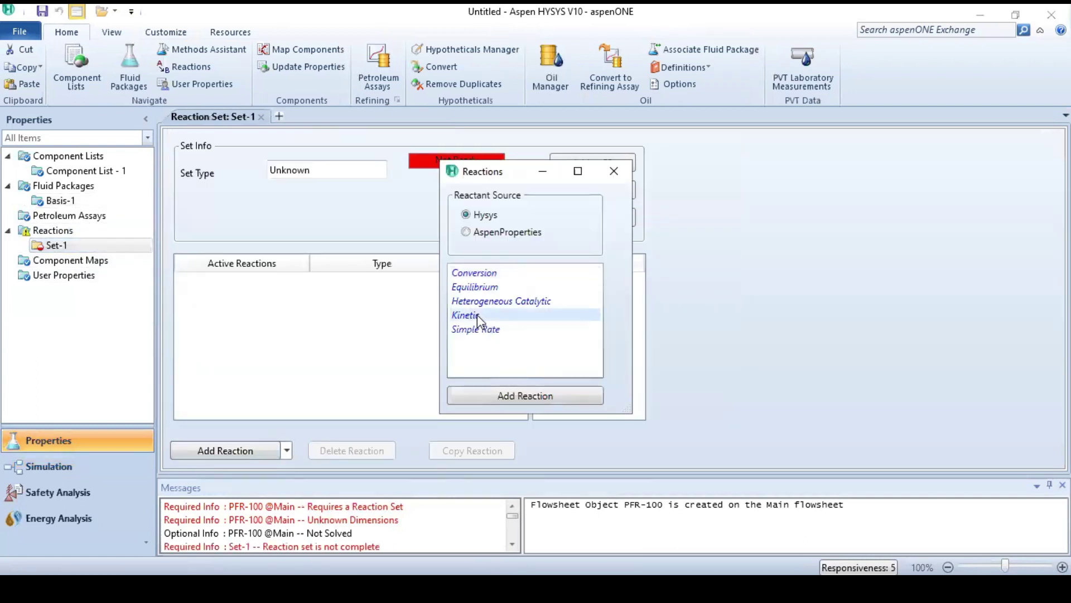
left_click(512, 395)
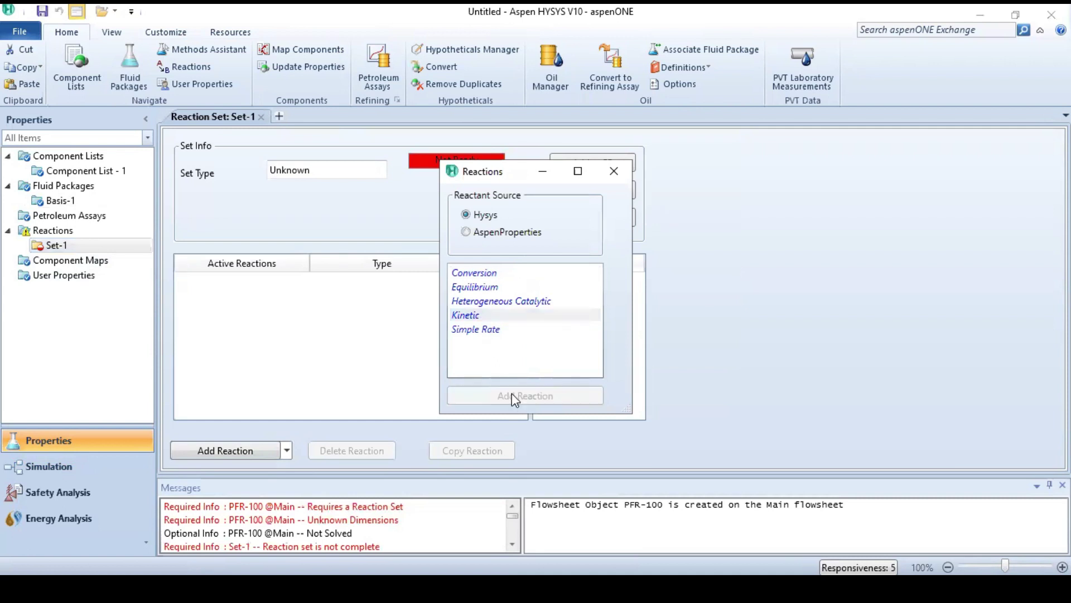
left_click(614, 171)
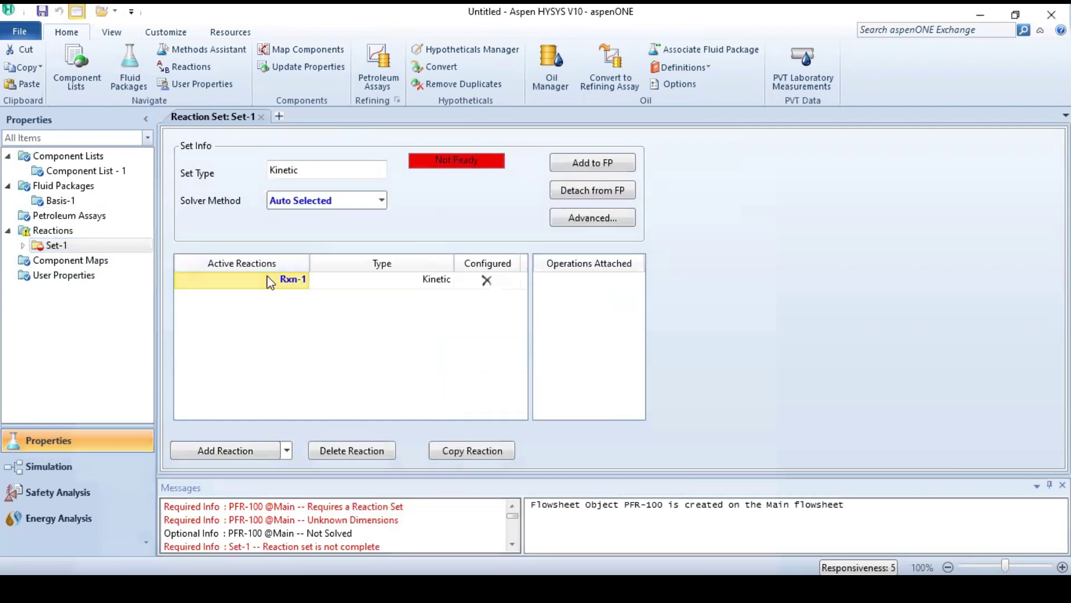
Add cis2-Butene and tr2-Butene as the components of kinetic reaction Rxn-1
double_click(270, 279)
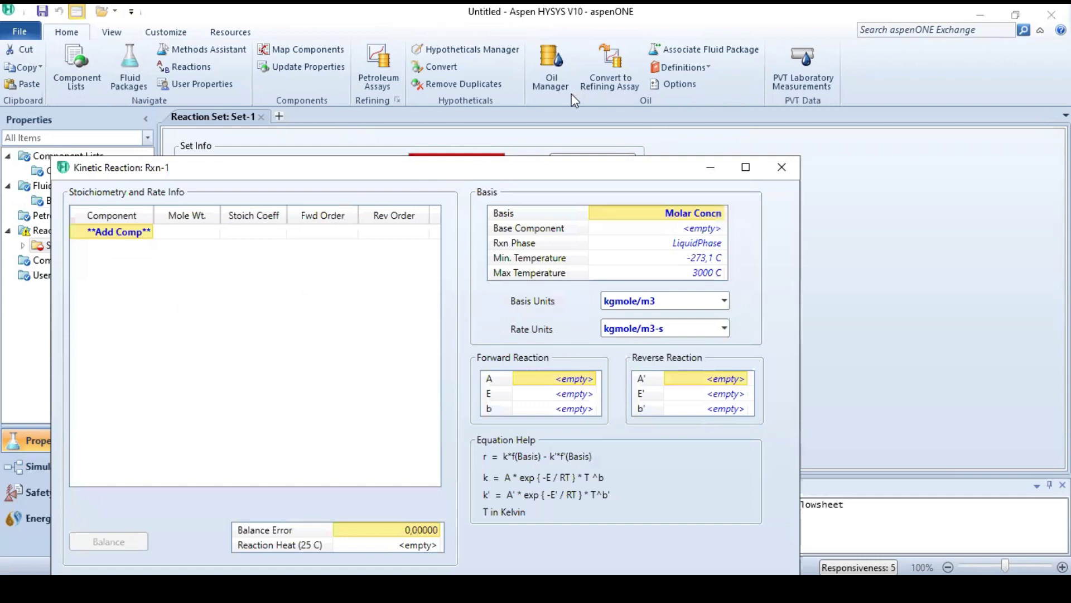
left_click_drag(450, 178, 583, 80)
left_click(271, 133)
left_click(284, 135)
left_click(273, 156)
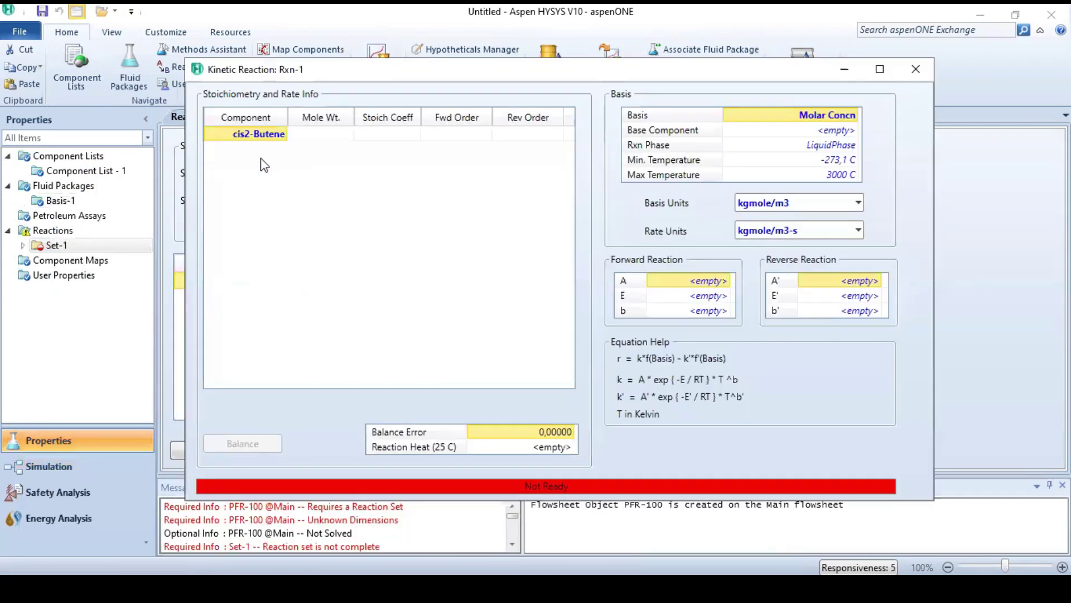
left_click(284, 149)
left_click(256, 166)
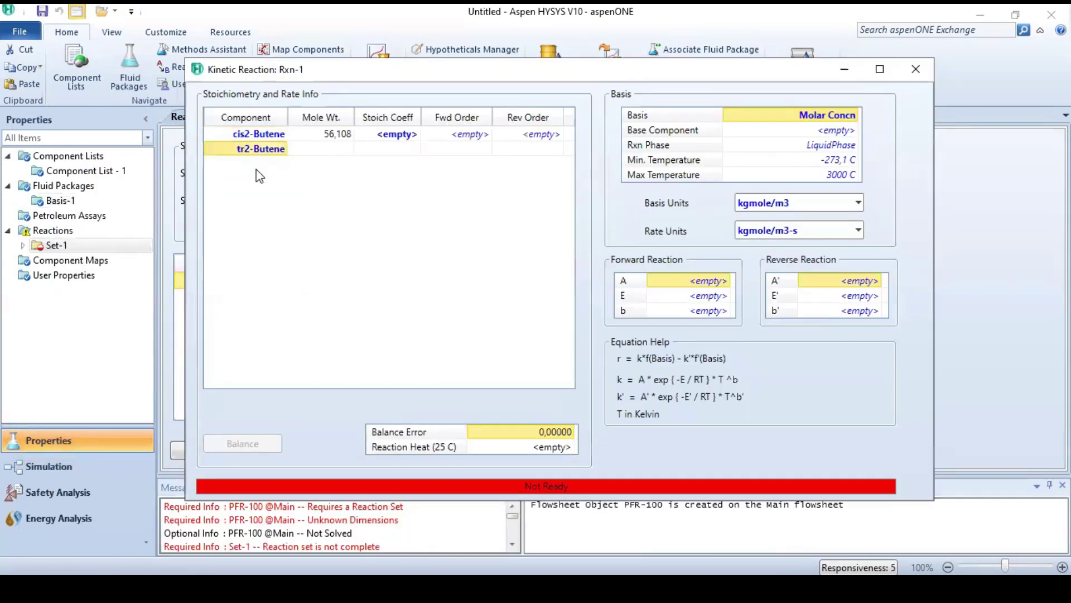
Set the stoichiometric coefficients to -1 for cis2-Butene and 1 for tr2-Butene
left_click(407, 136)
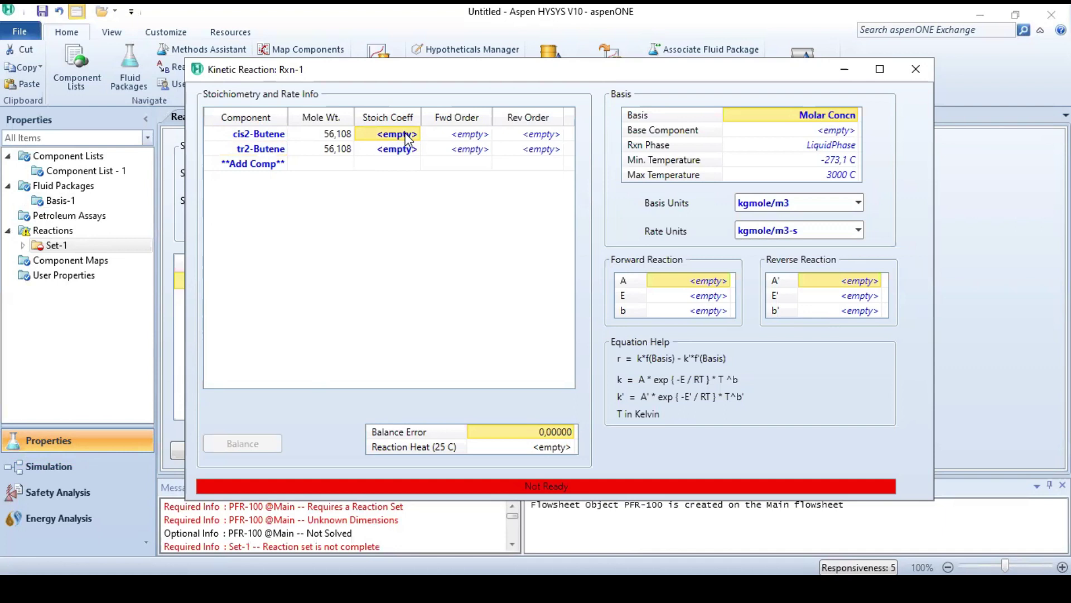
type("-1")
key("Return")
type("1")
key("Return")
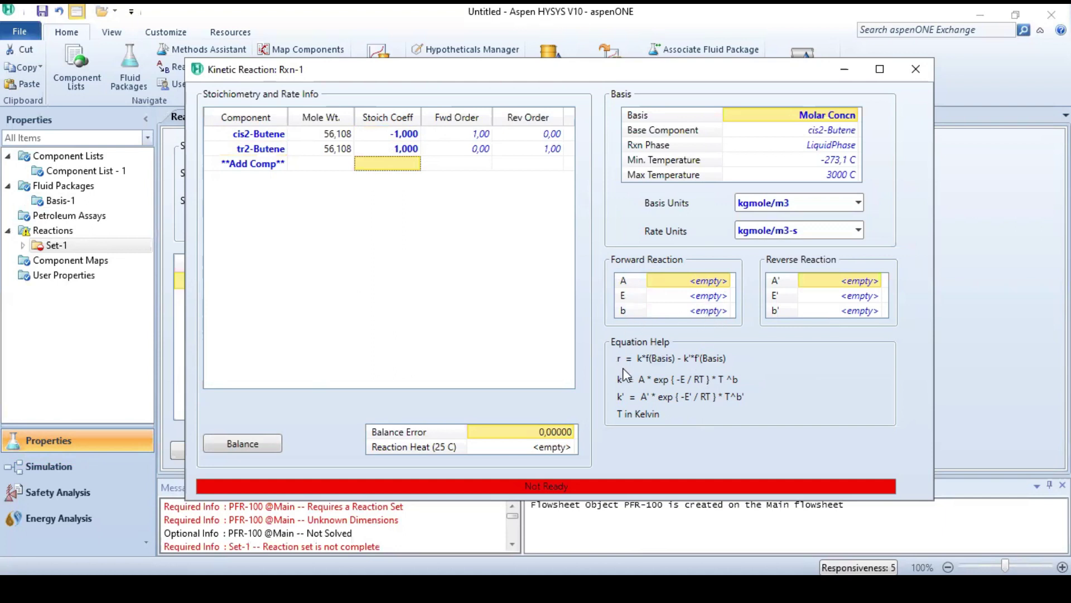
Set the forward reaction's A to 0,003833, E to 0 and b to 0, and close the kinetic reaction window
left_click(709, 279)
type("0,00")
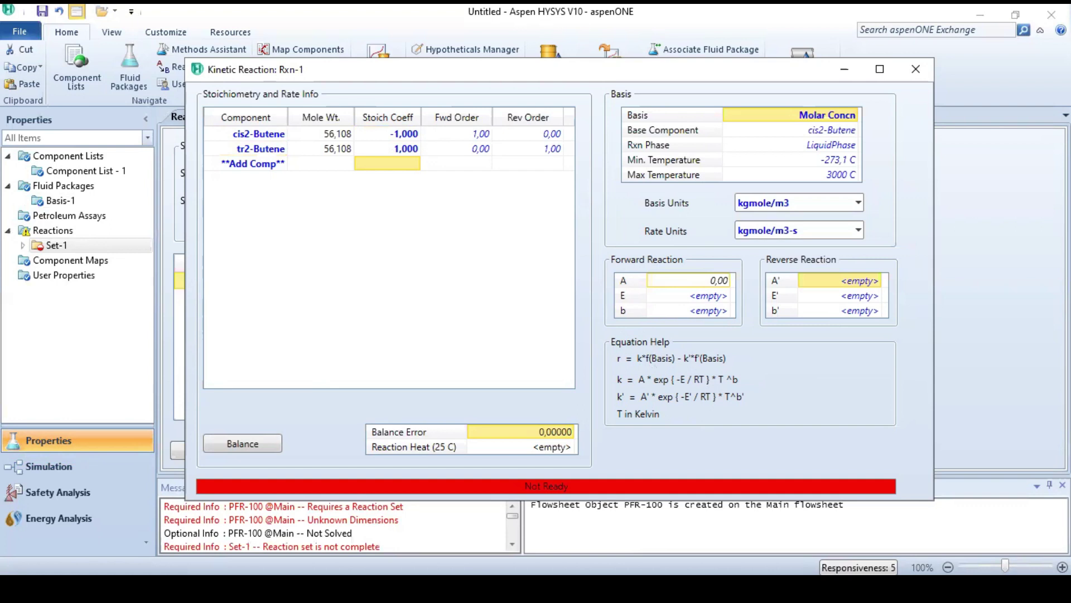
type("3833")
key("Return")
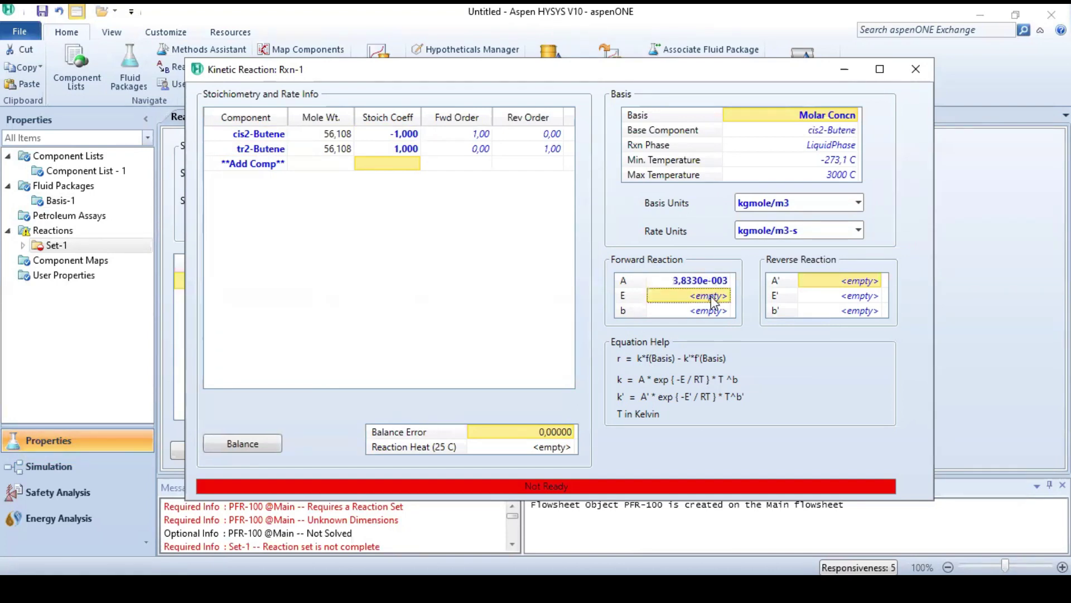
type("0")
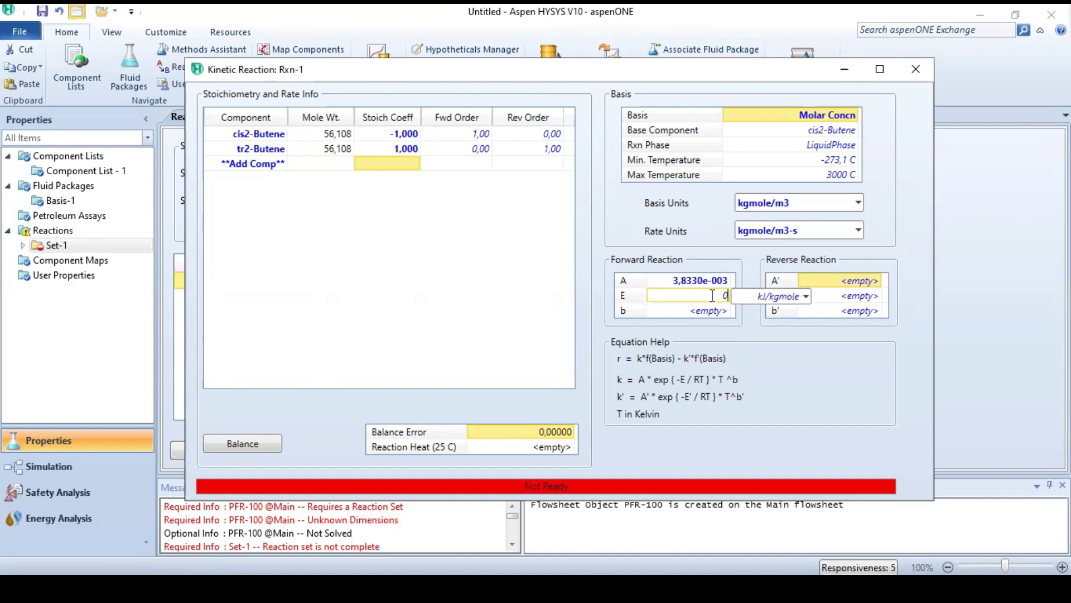
key("Return")
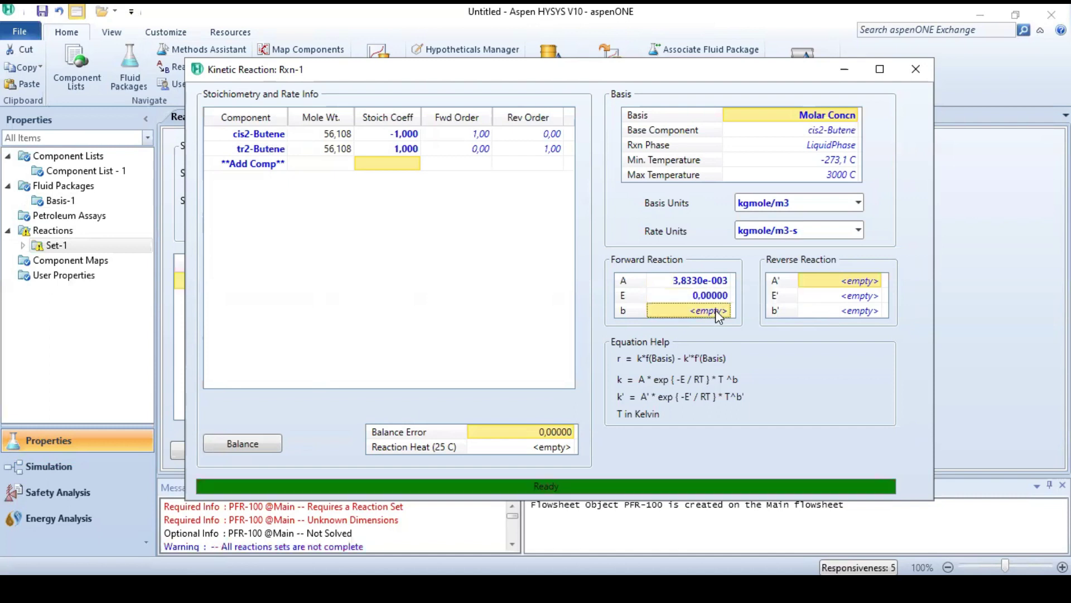
type("0")
key("Return")
left_click(918, 74)
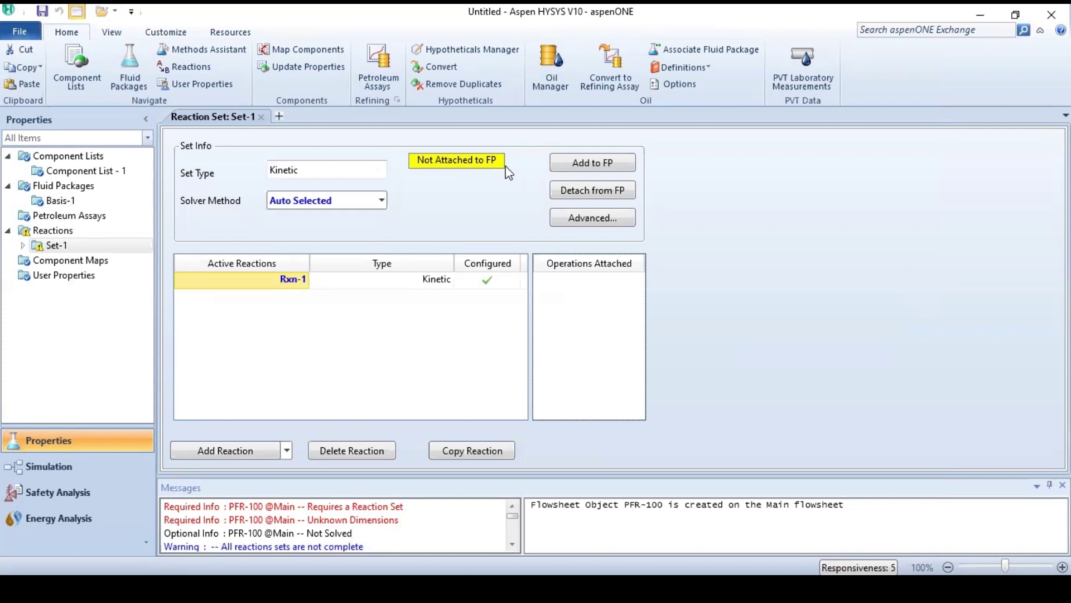
Attach reaction set Set-1 to the Basis-1 fluid package and return to the simulation environment
left_click(586, 164)
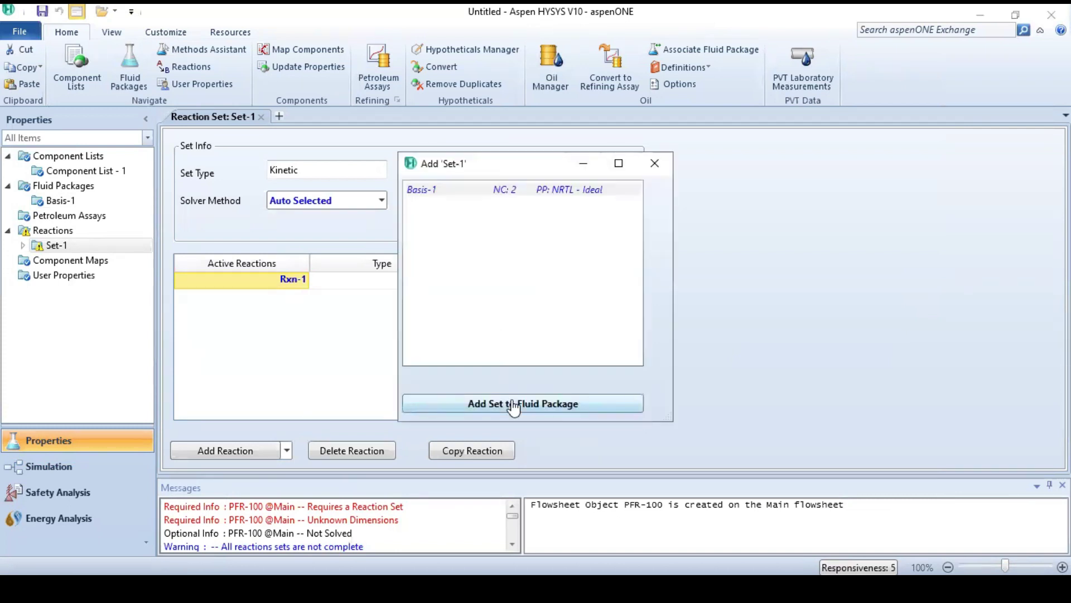
left_click(511, 402)
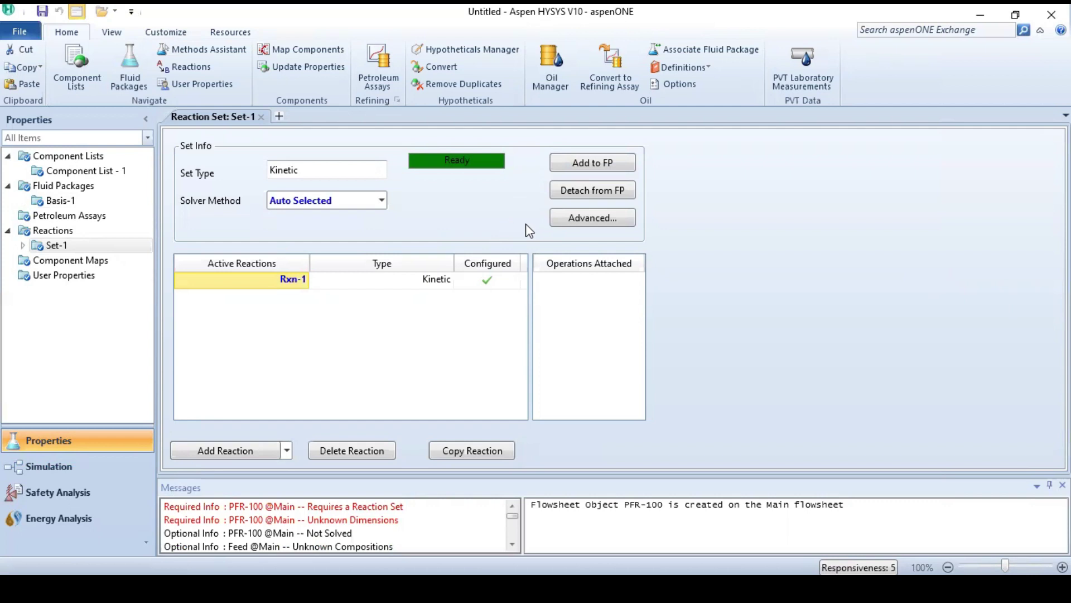
left_click(105, 468)
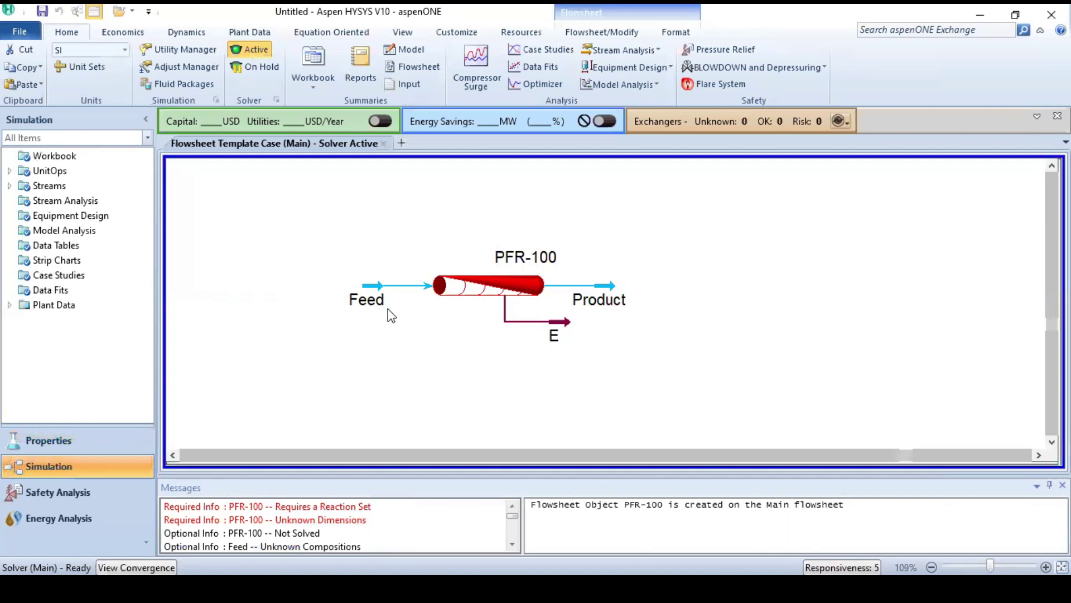
Set the PFR-100 reactor's tube length to 1 m and its total volume to 0.5 m3
mouse_move(451, 295)
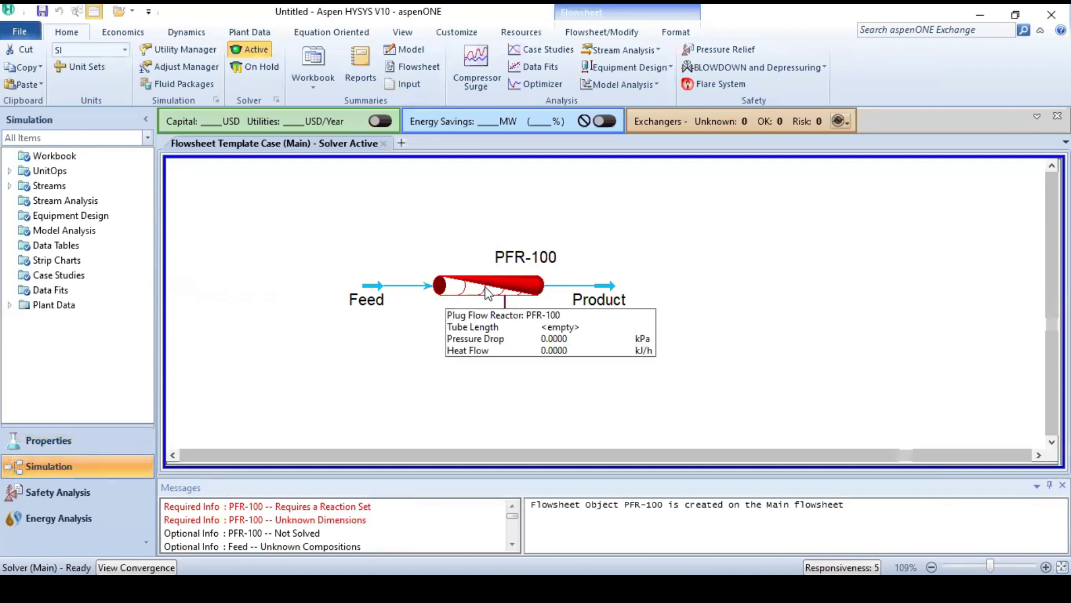
double_click(500, 292)
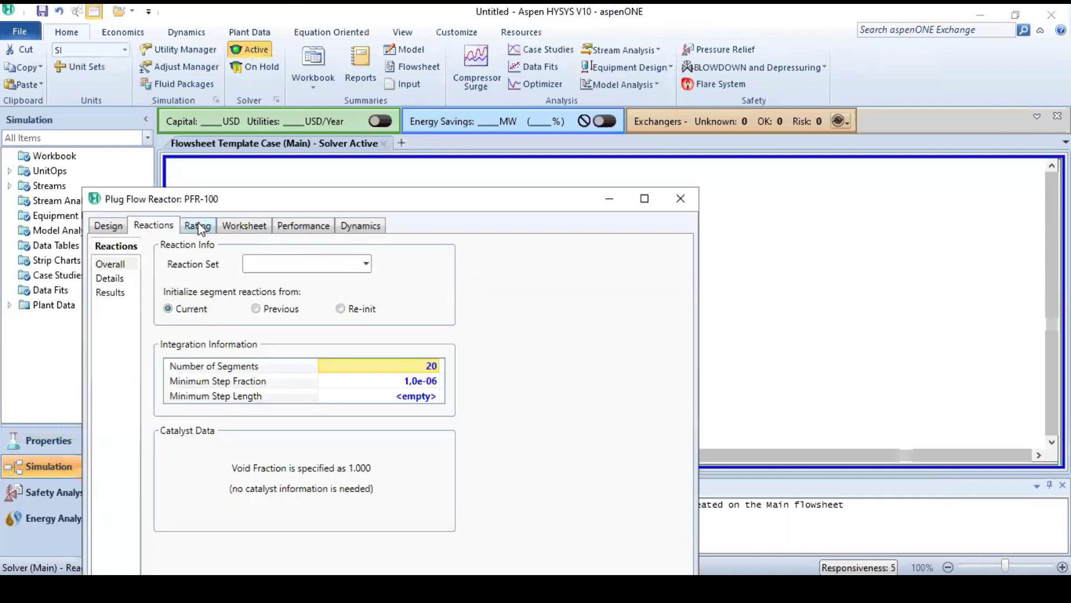
left_click(201, 226)
left_click(434, 146)
type("1")
key("Return")
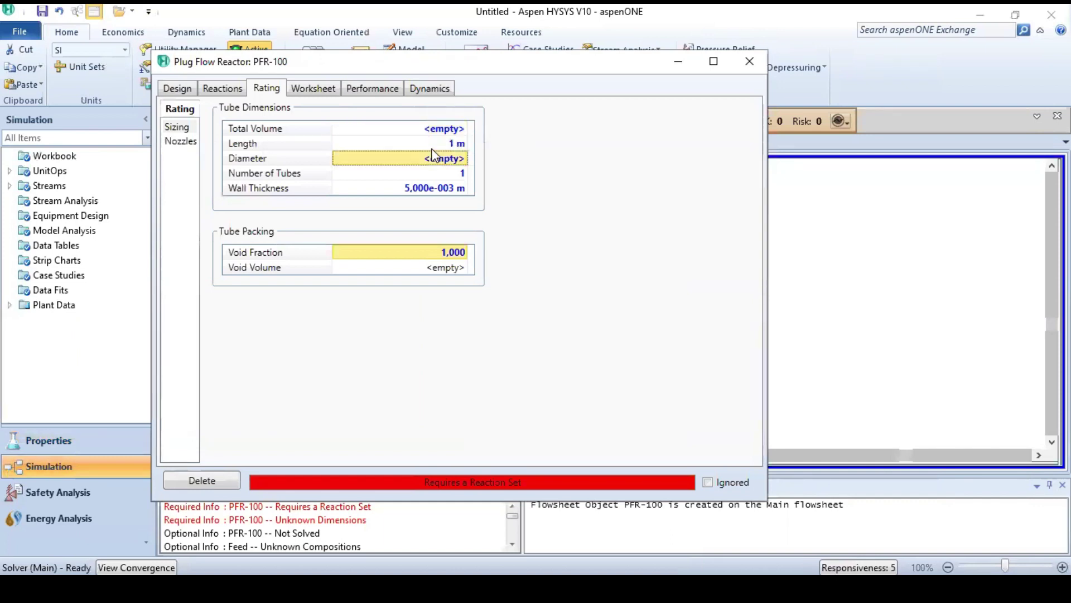
left_click(448, 129)
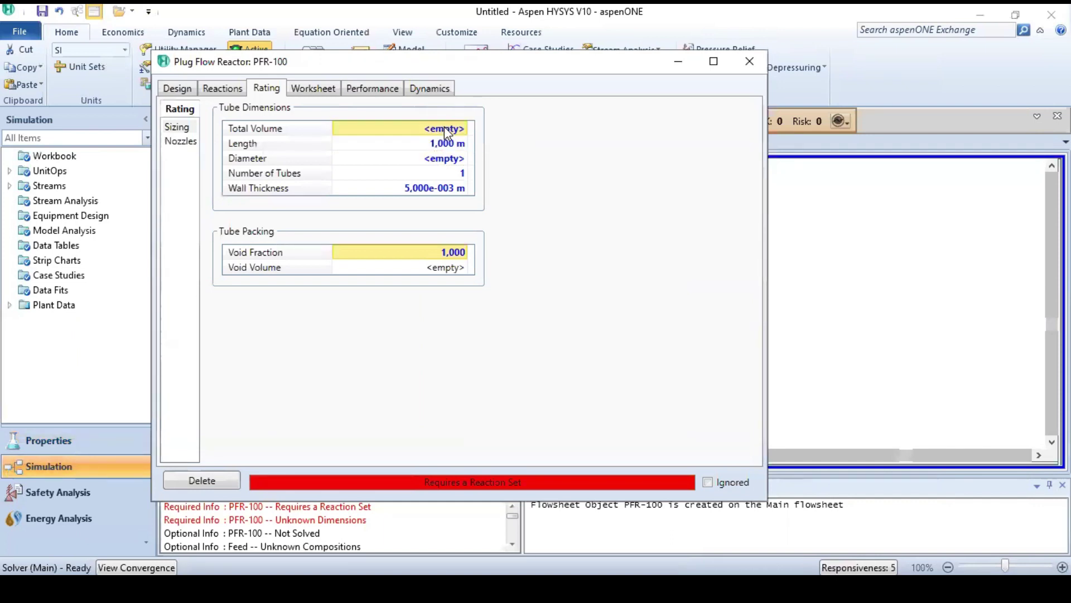
type("0.5")
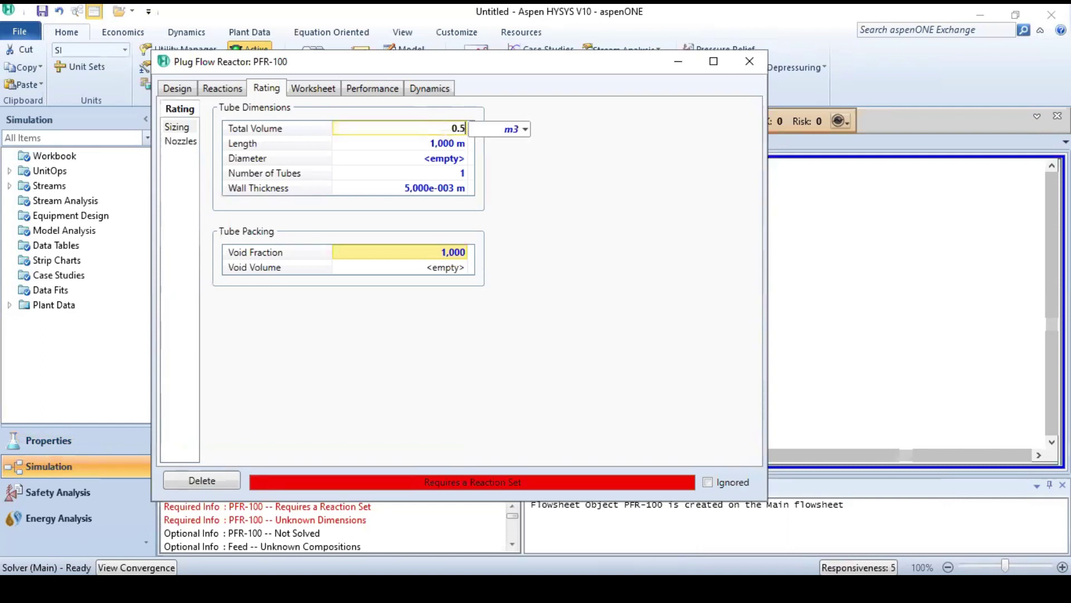
key("Return")
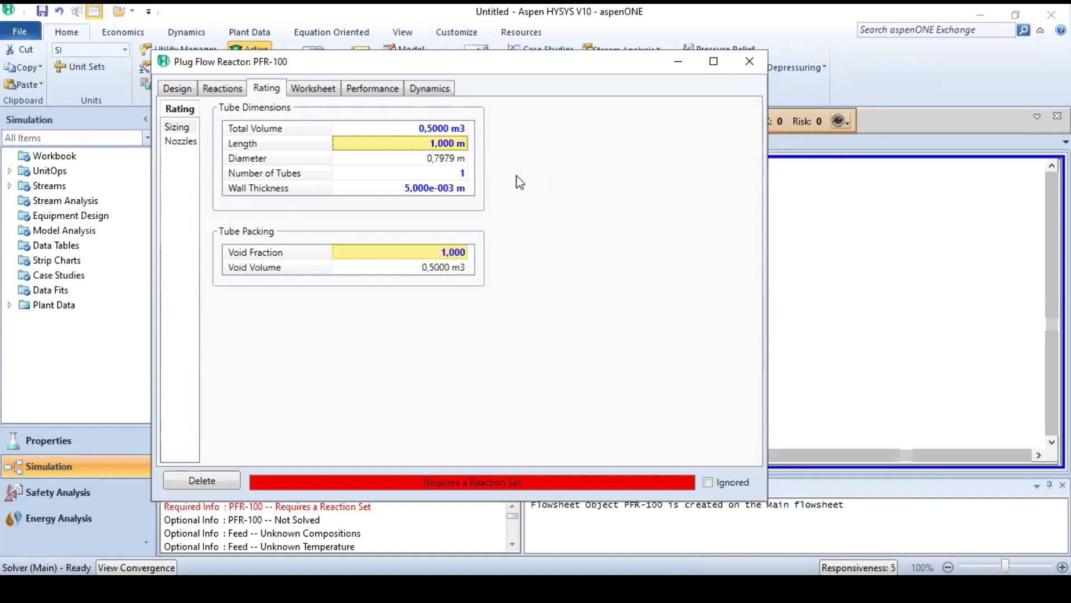
Check the PFR-100 reactor's reaction settings and stream connections, and close the reactor window
left_click(211, 91)
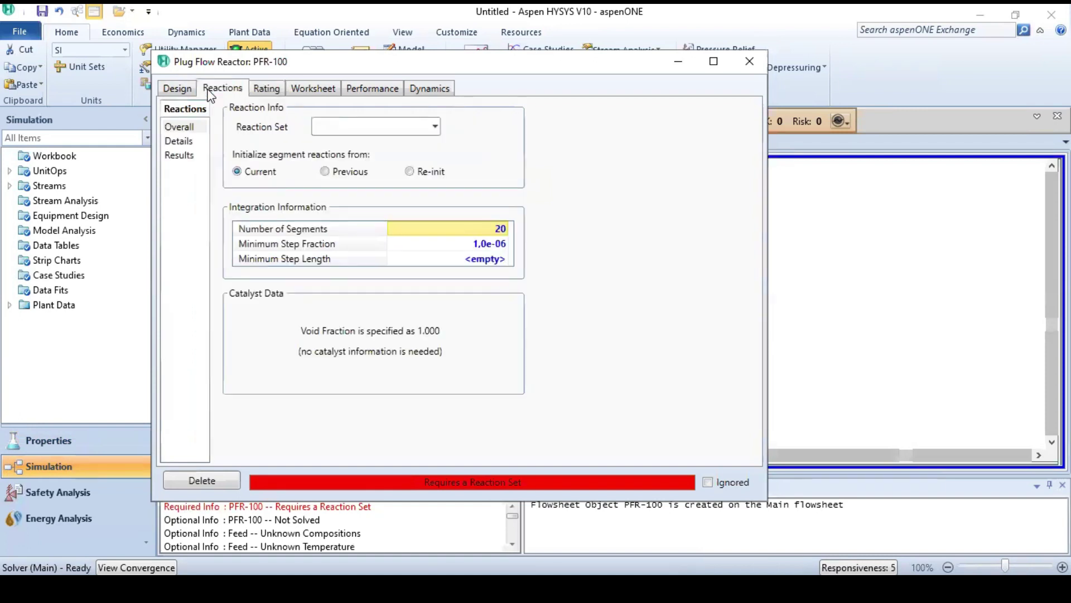
left_click(179, 88)
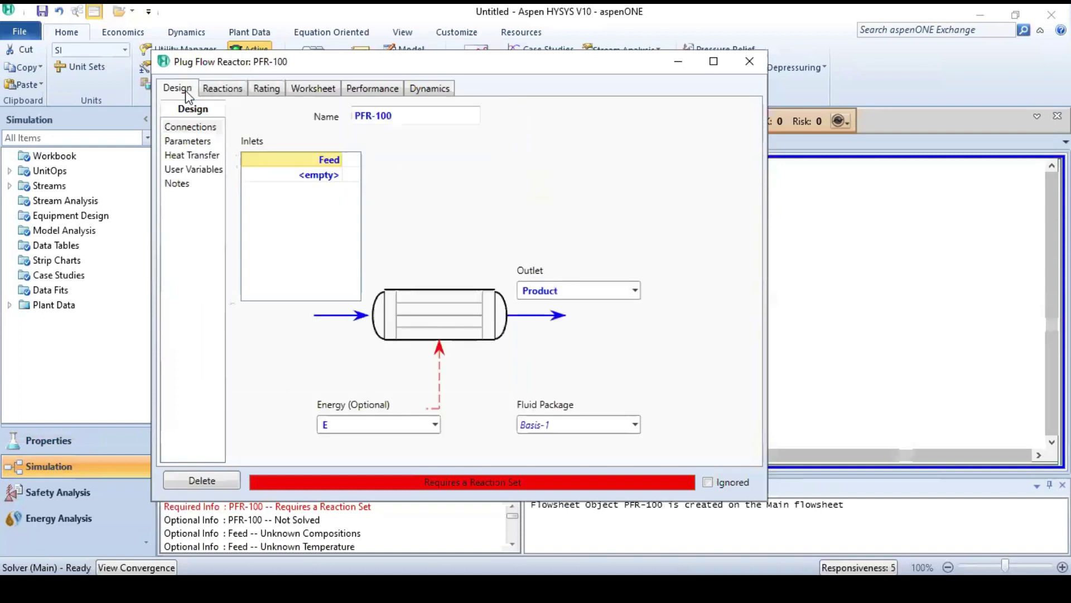
left_click(752, 71)
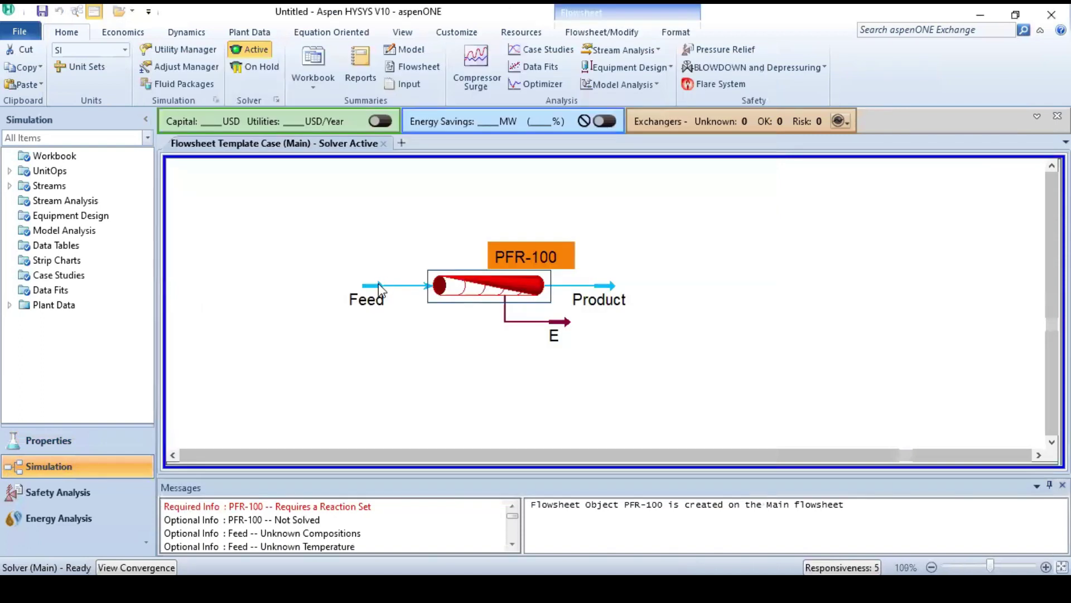
Set the Feed stream's mole fractions to 1 for cis2-Butene and 0 for tr2-Butene, check its properties and close the stream window
double_click(370, 301)
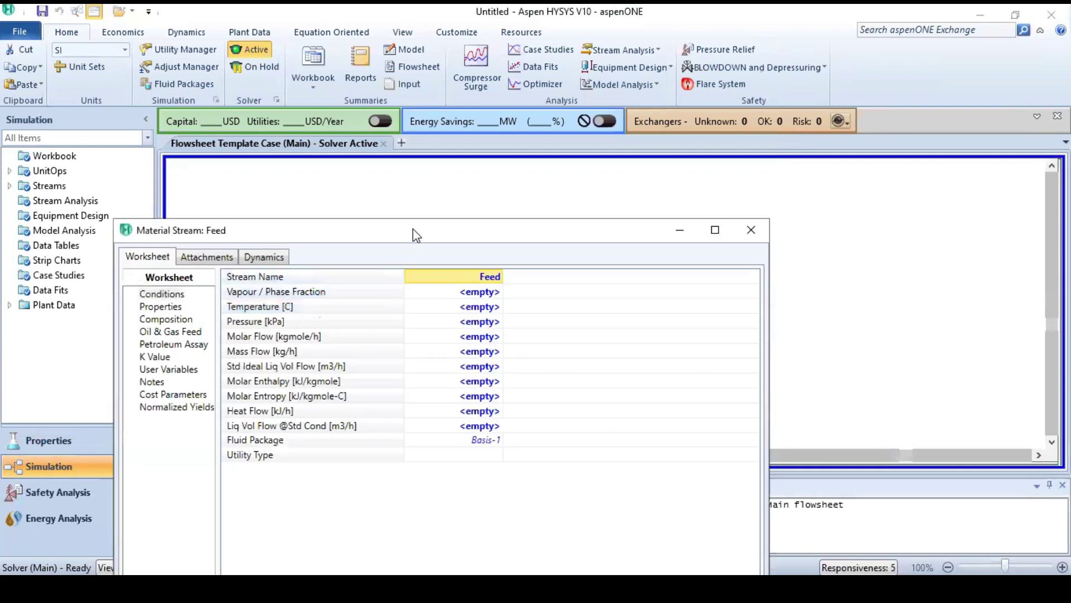
left_click(252, 168)
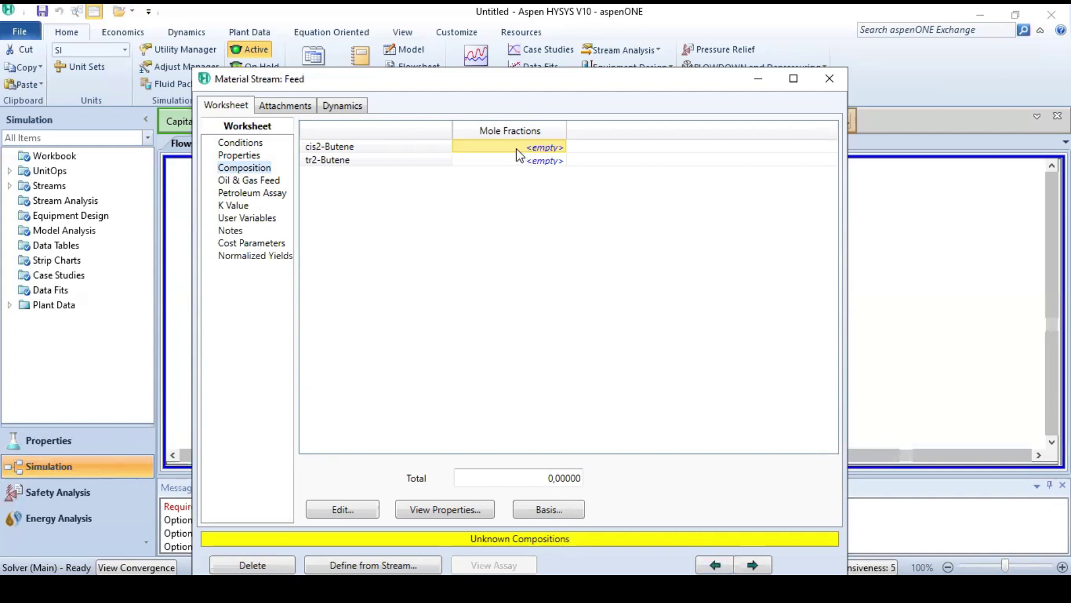
type("1")
key("Return")
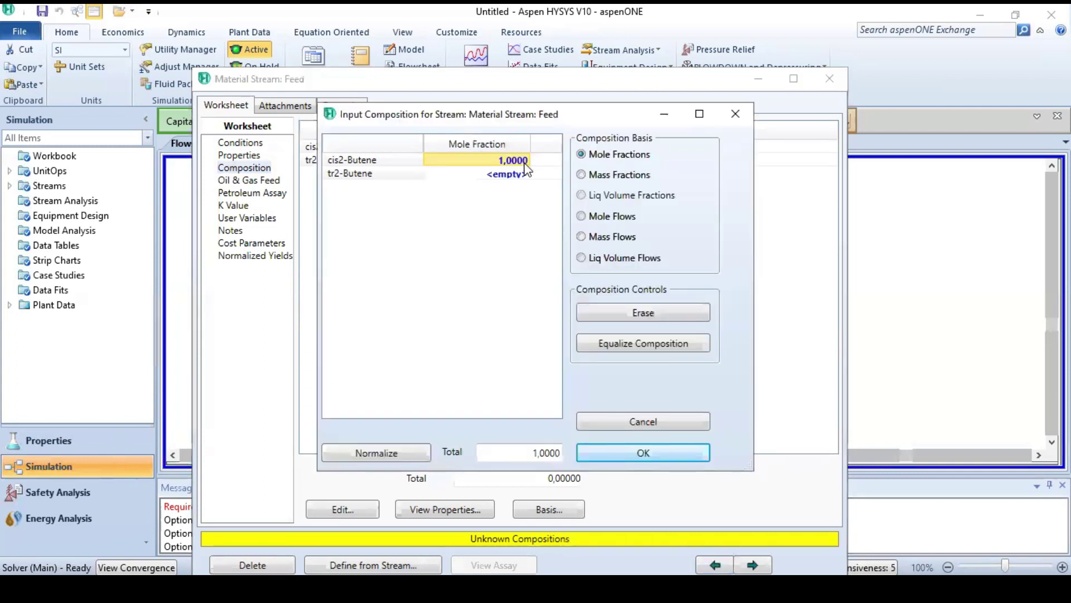
left_click(514, 178)
type("0")
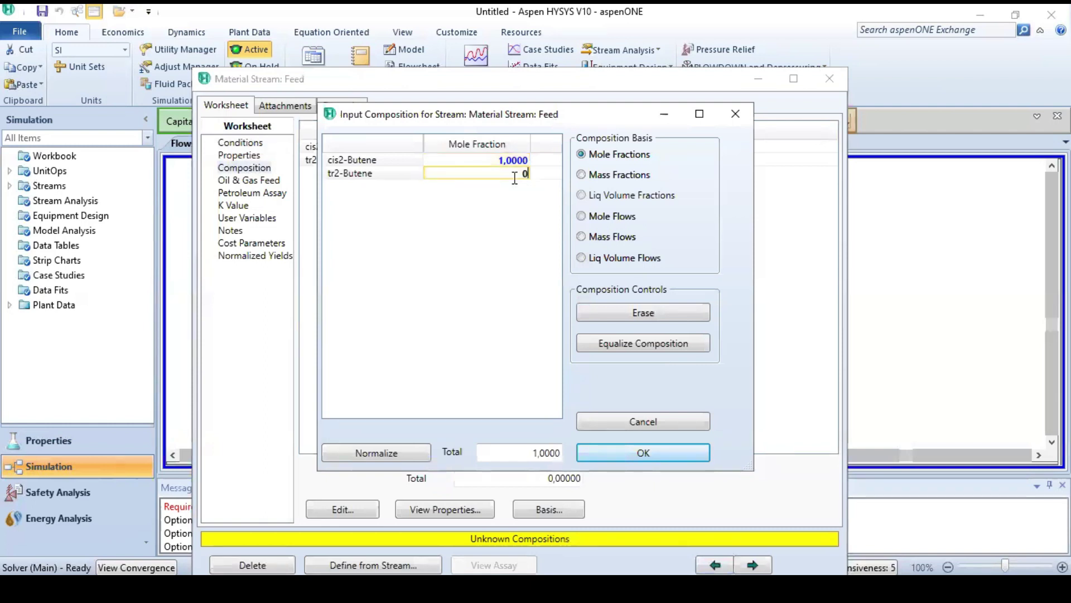
key("Return")
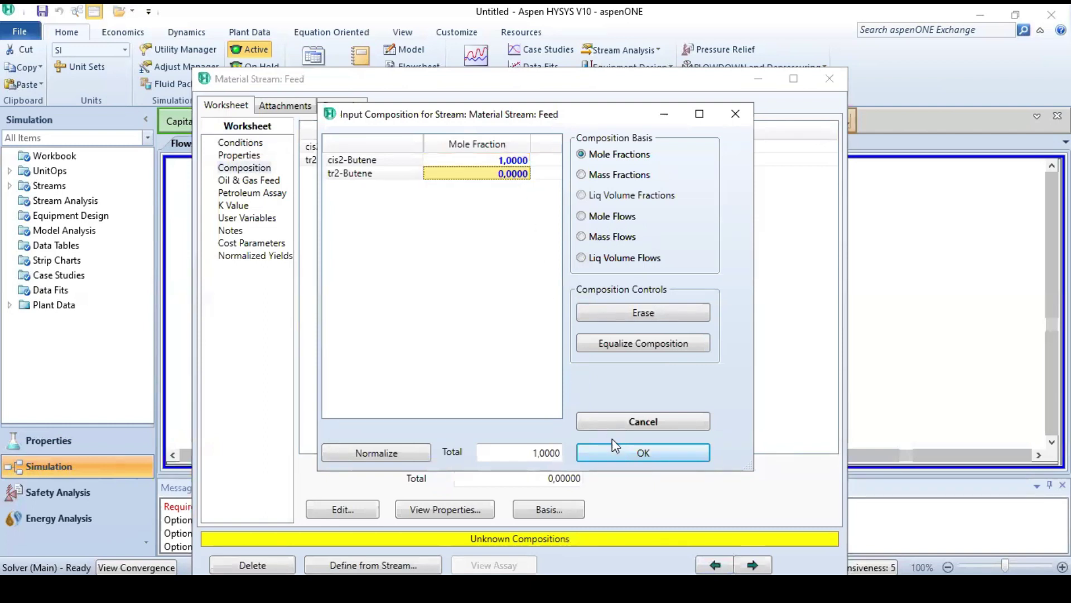
left_click(628, 462)
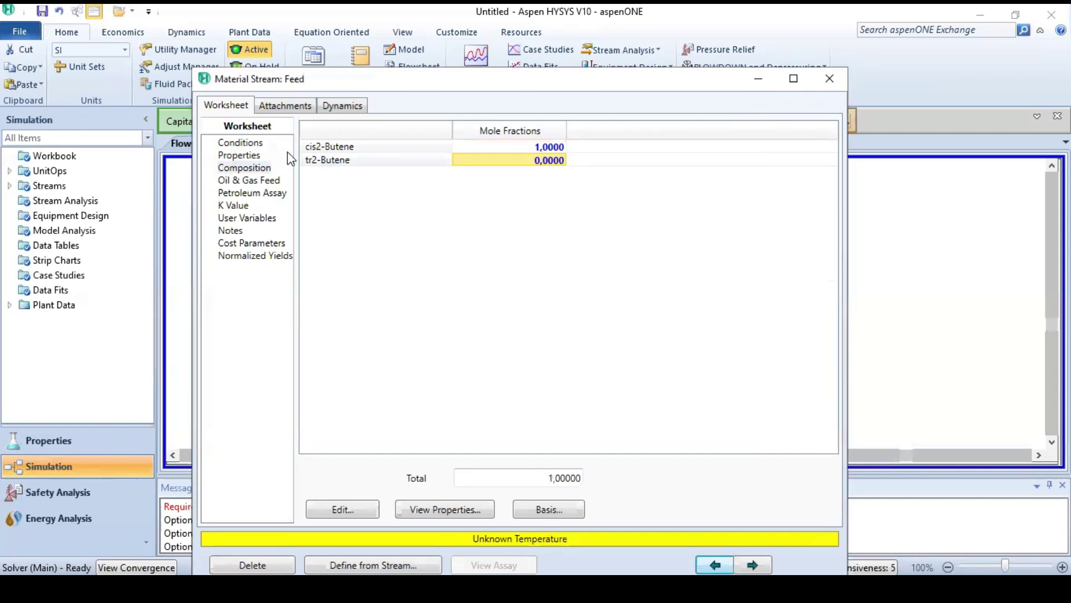
left_click(253, 158)
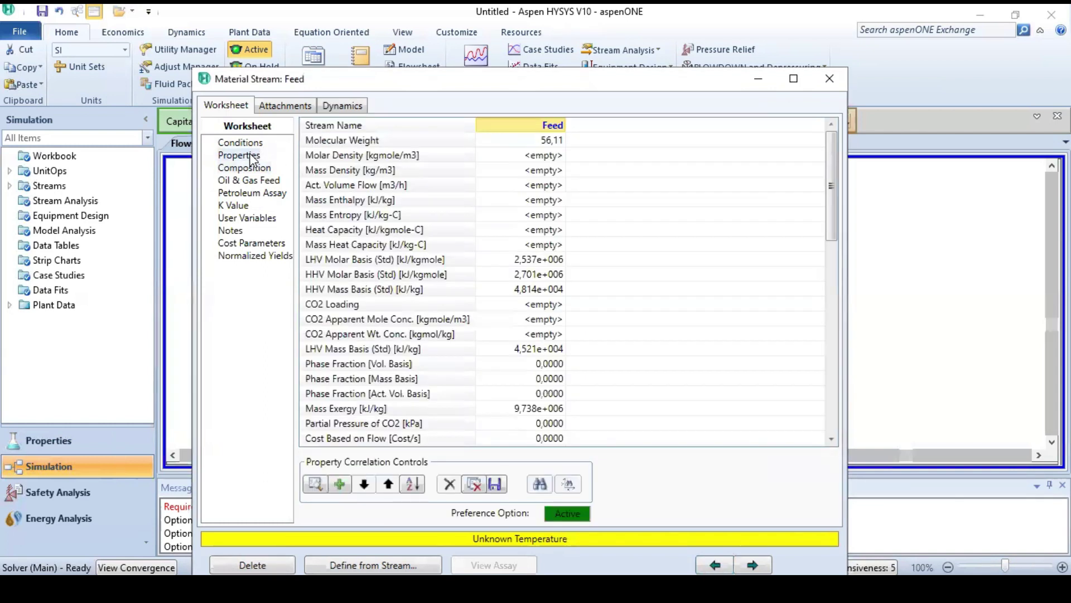
left_click(830, 79)
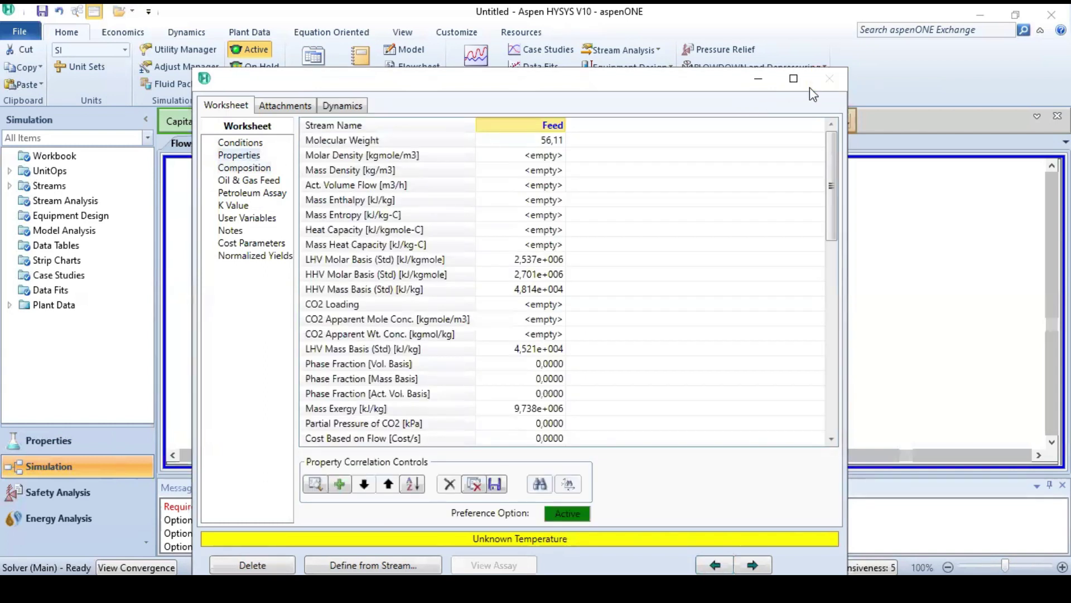
Set the Feed stream's temperature to 25 C, pressure to 12 bar and molar flow to 100 kgmole/h, and close the stream window
double_click(370, 302)
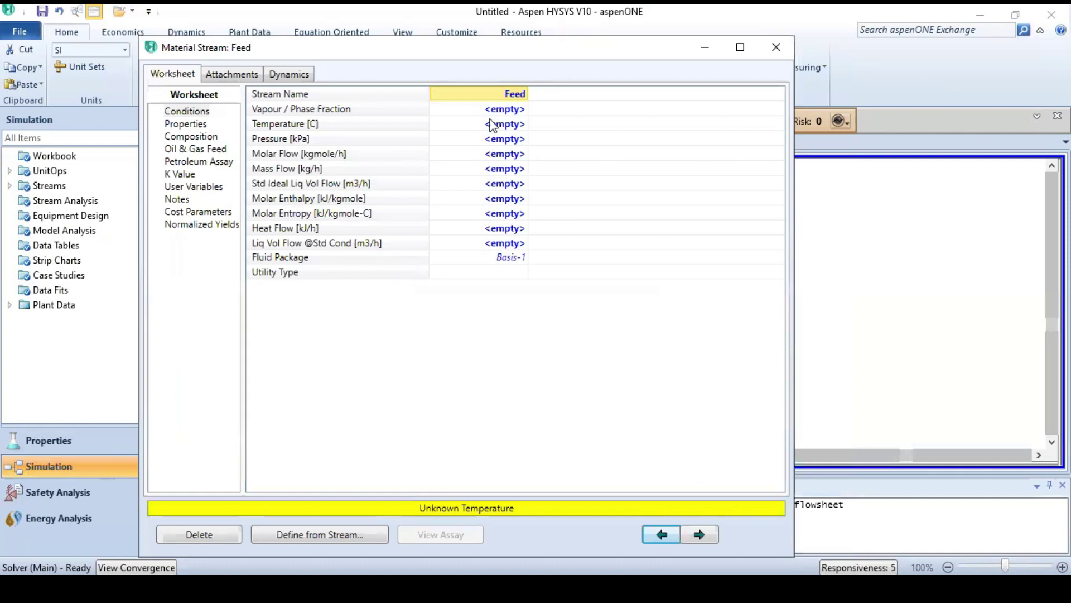
left_click(490, 126)
type("25")
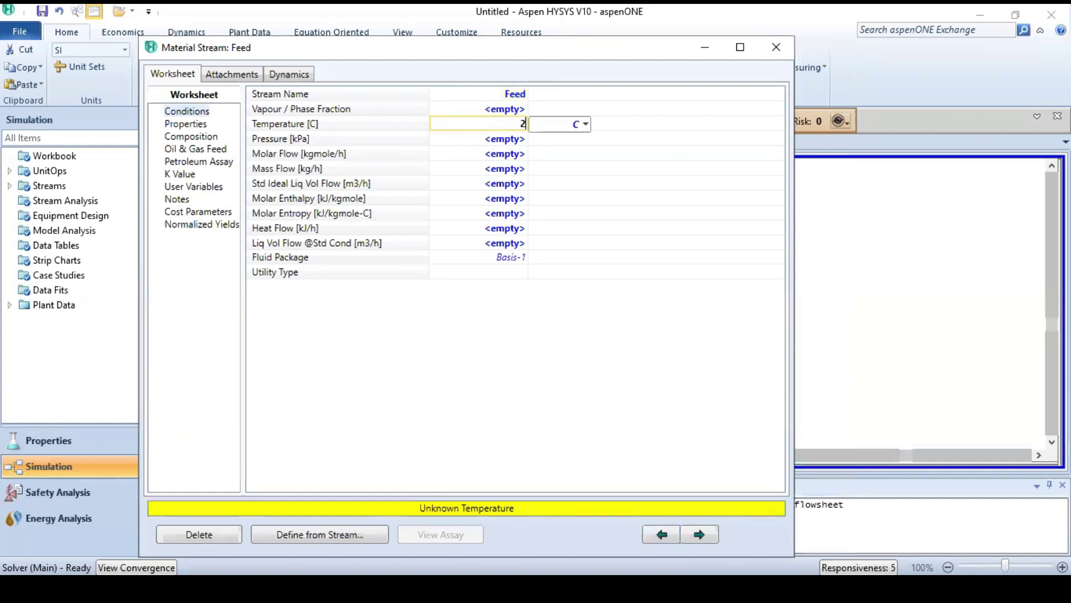
key("Return")
type("12")
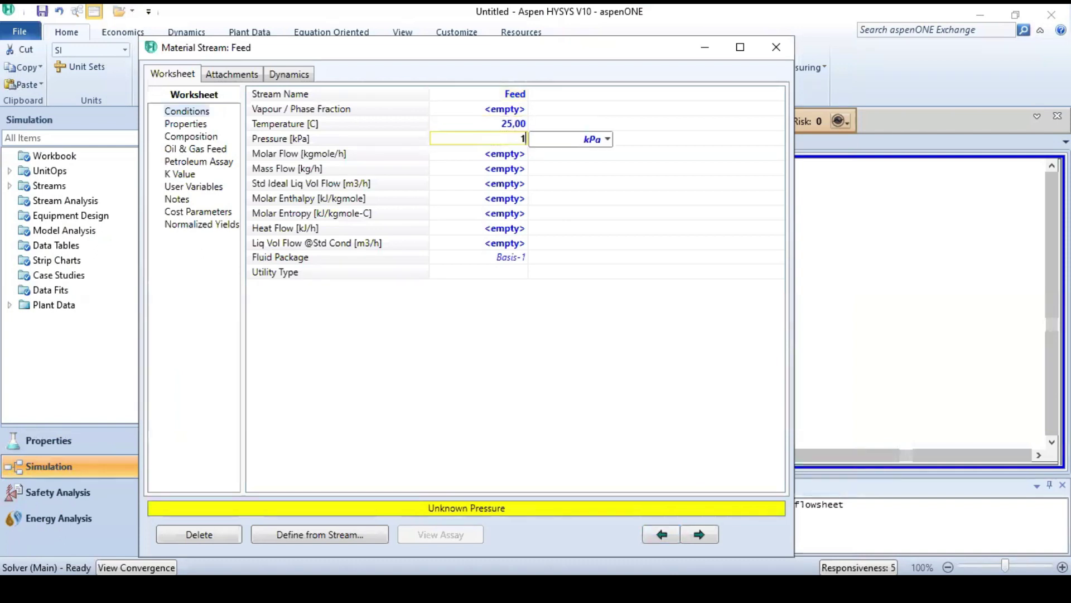
left_click(607, 139)
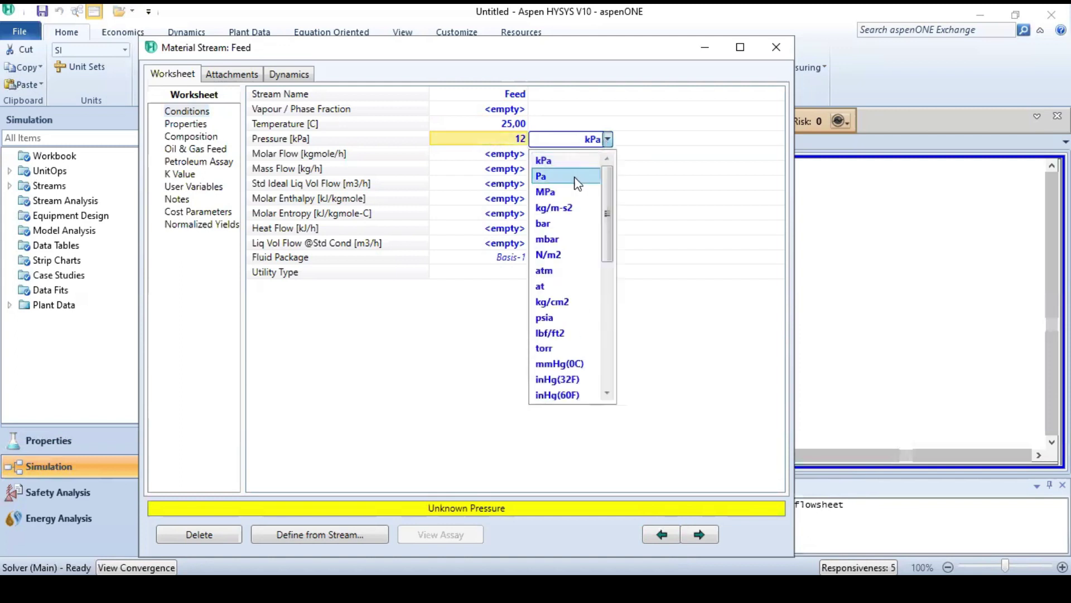
left_click(560, 224)
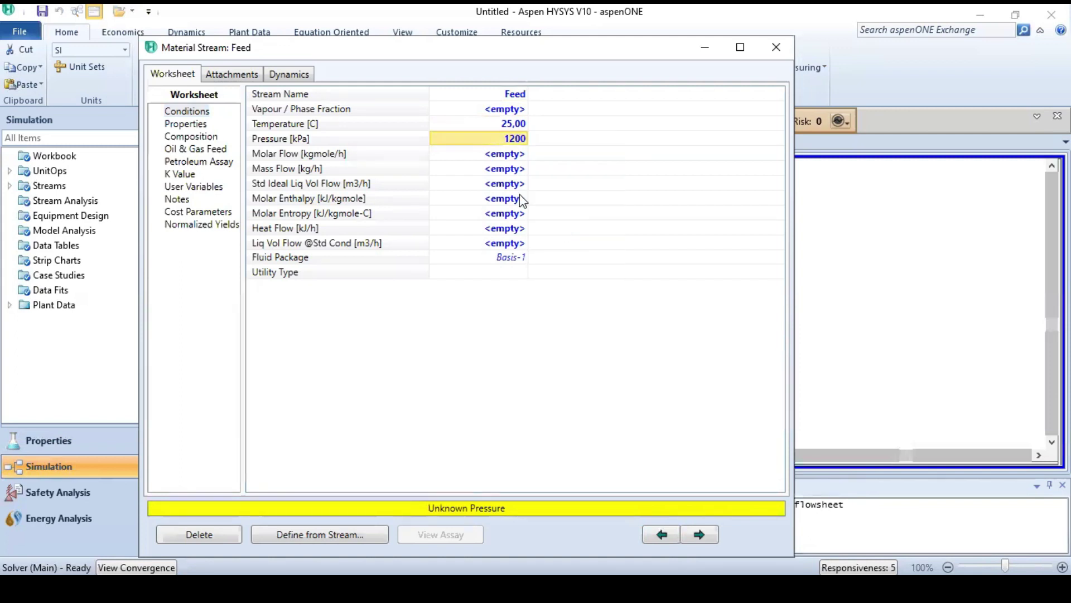
left_click(496, 158)
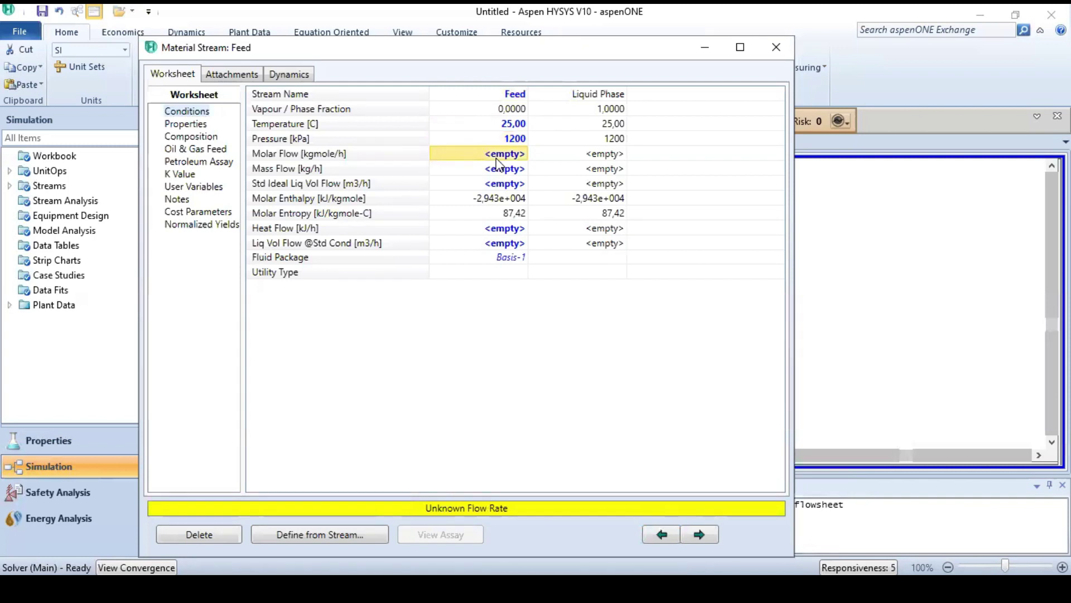
type("100")
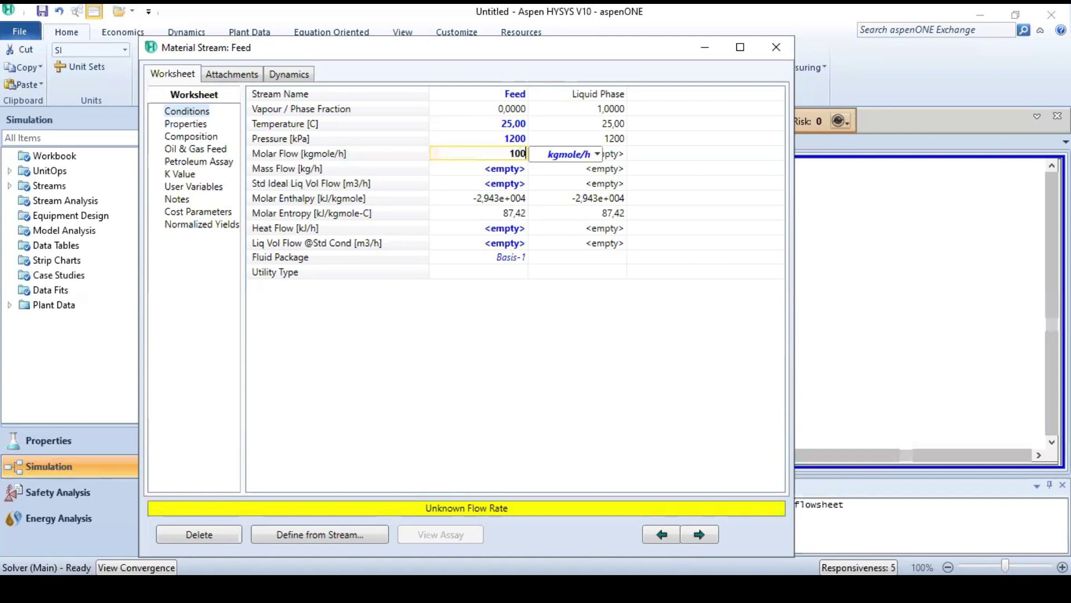
key("Return")
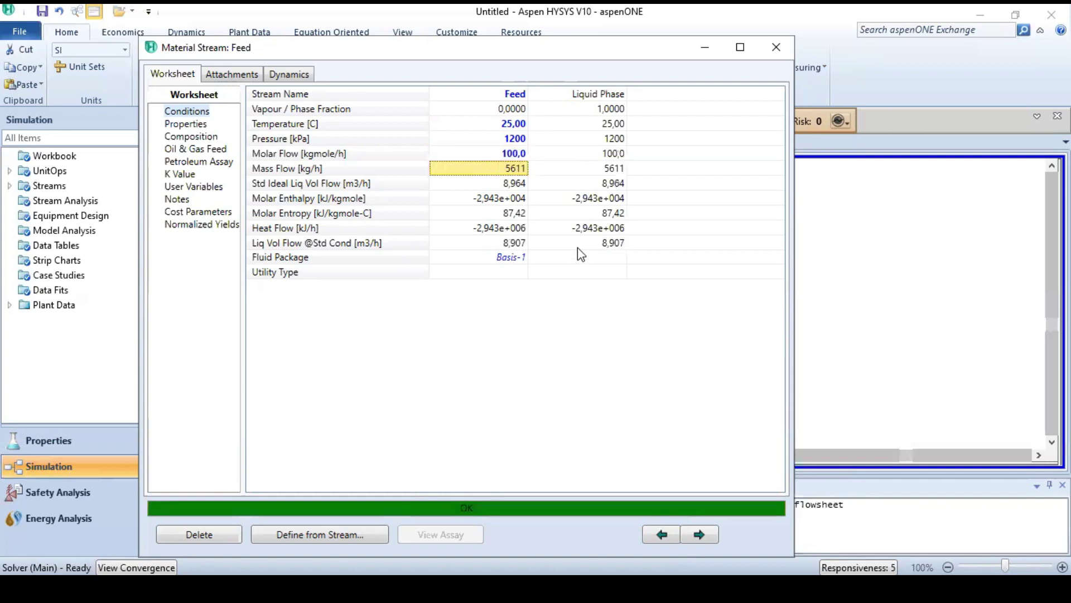
left_click(776, 56)
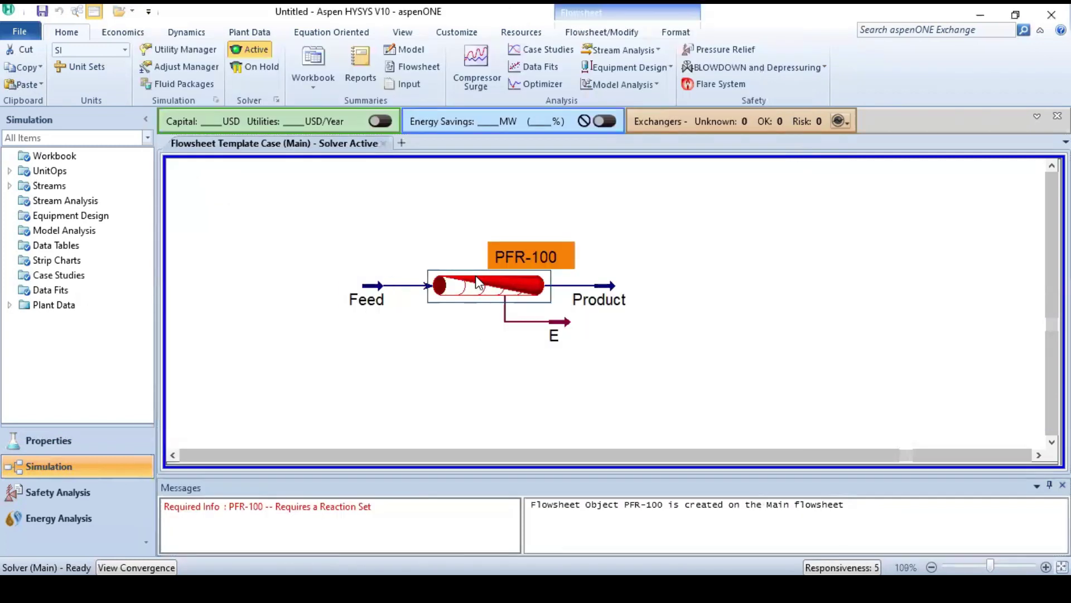
Assign reaction set Set-1 to the PFR-100 reactor and close the reactor window
double_click(476, 276)
left_click(122, 193)
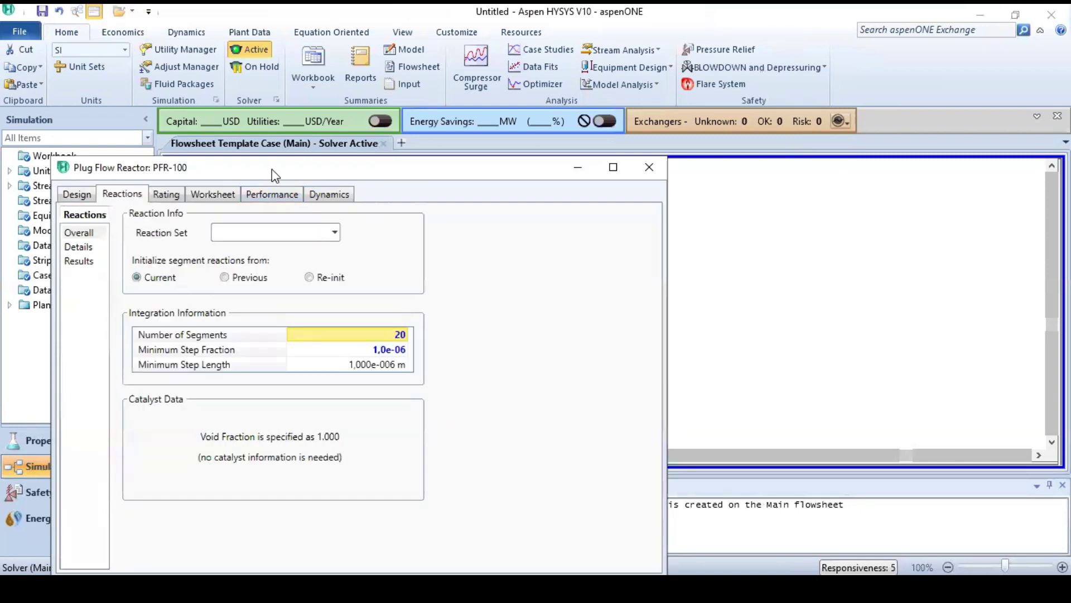
left_click_drag(273, 169, 449, 62)
left_click(510, 127)
left_click(436, 147)
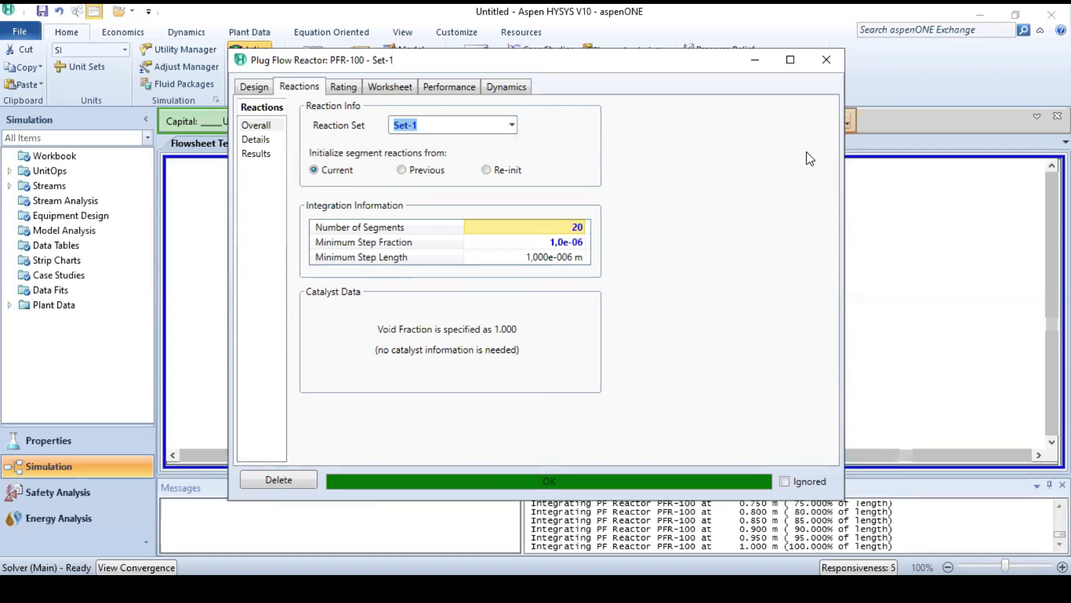
left_click(815, 68)
Check the Product stream's conditions and its cis2-Butene and tr2-Butene mole fractions, and close the stream window
double_click(607, 299)
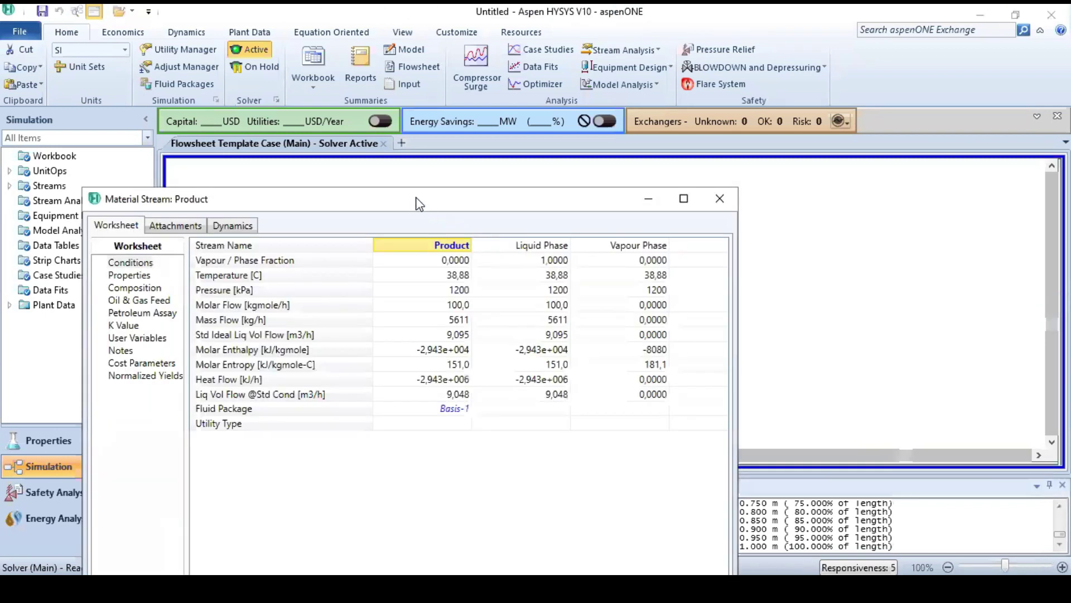
left_click_drag(419, 205, 506, 92)
left_click(238, 176)
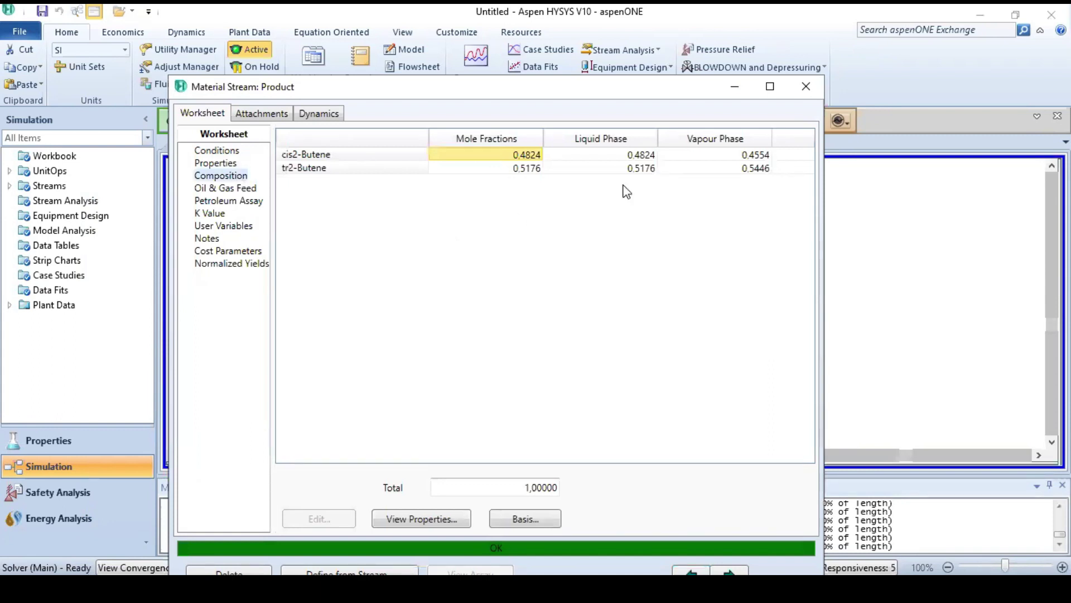
left_click(816, 90)
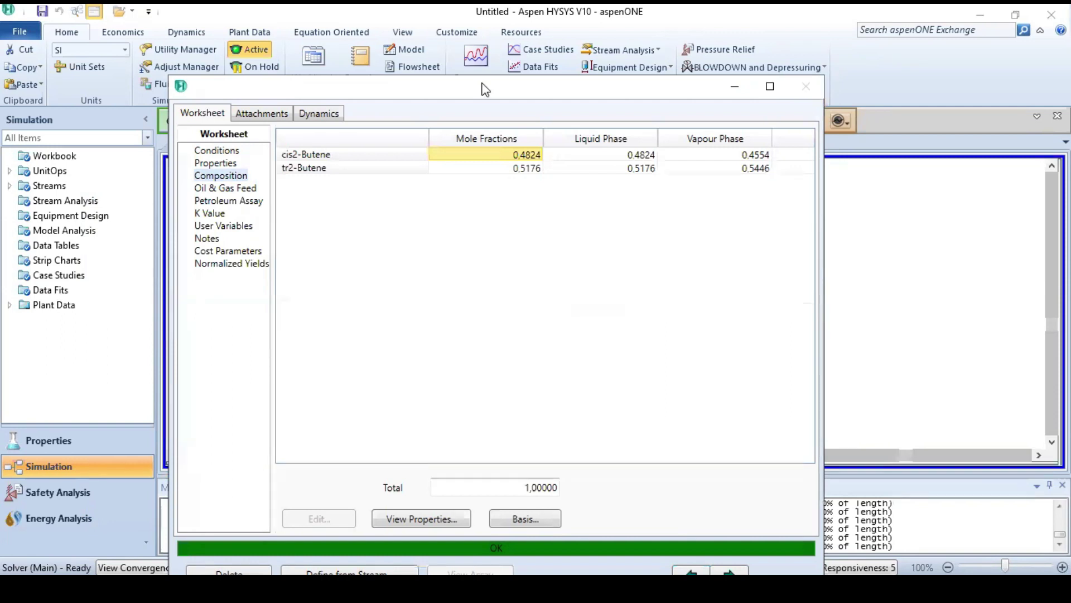
Add an Adjust operation to the flowsheet above the PFR-100 reactor
left_click(569, 35)
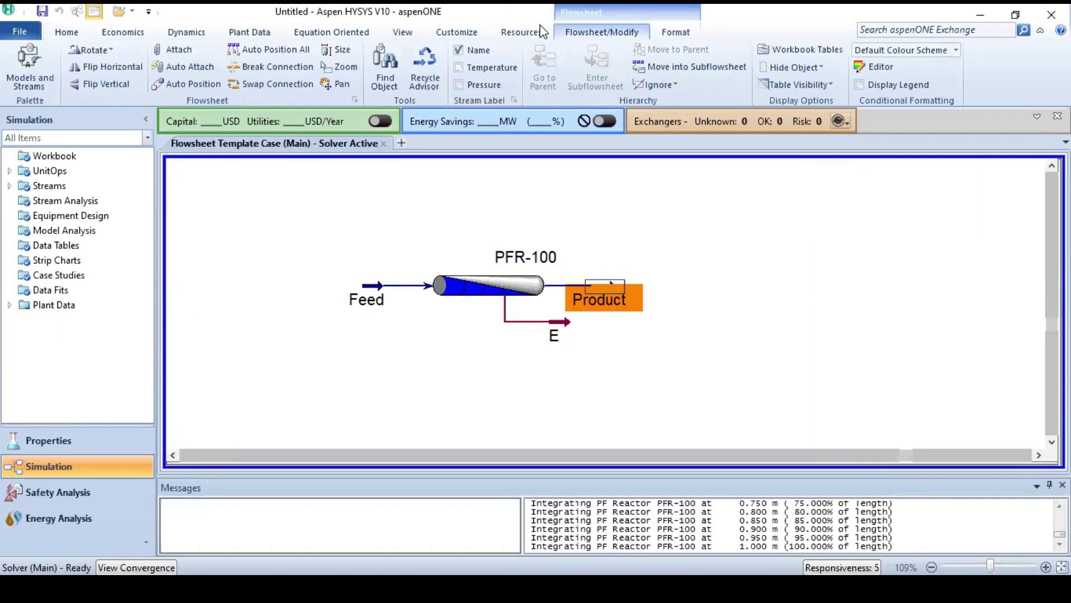
left_click(35, 67)
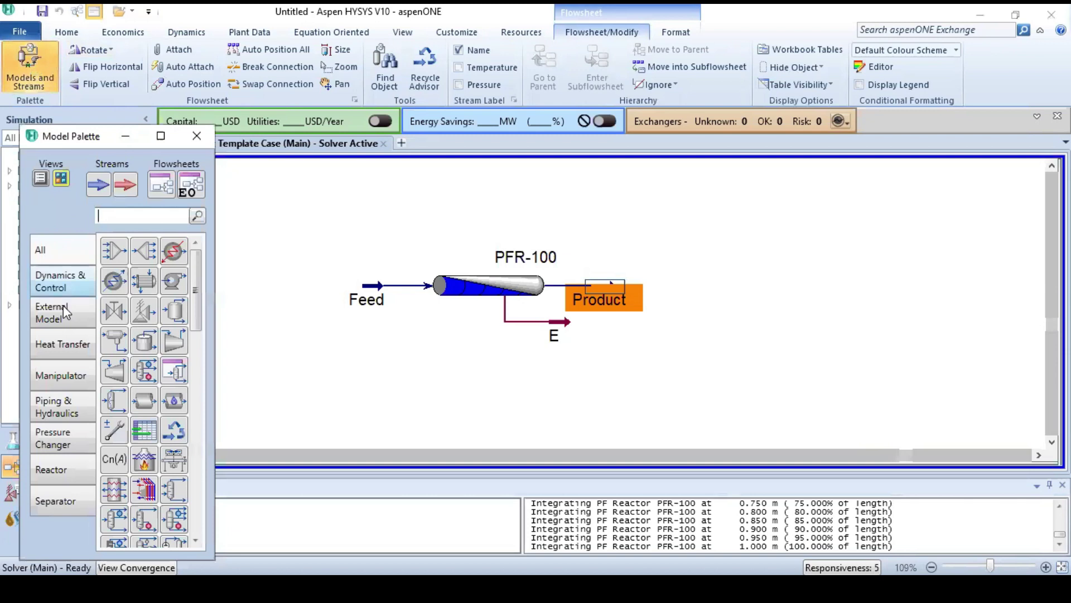
left_click(64, 374)
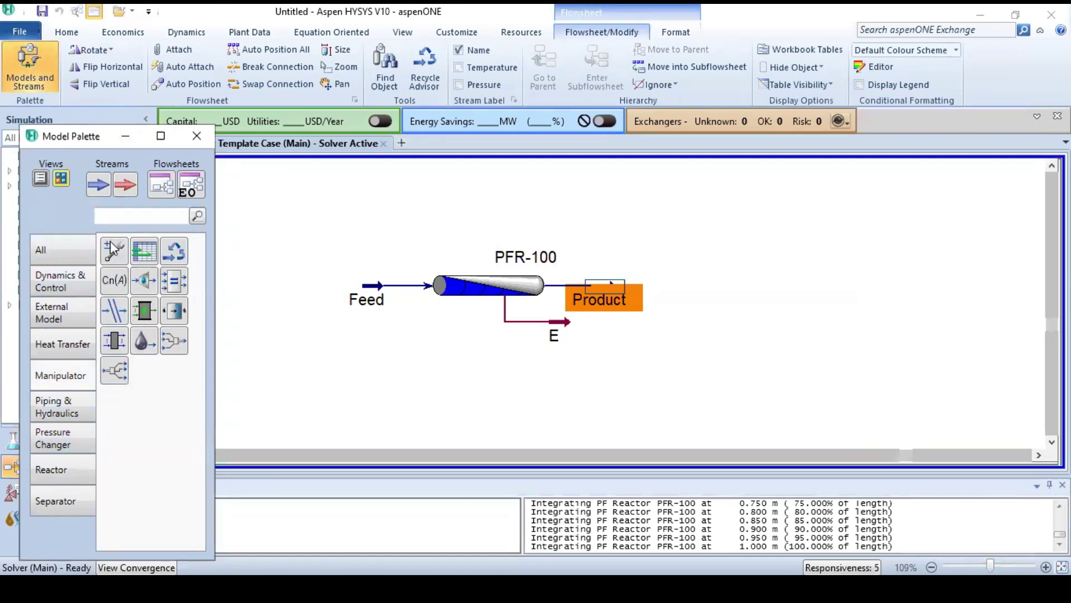
left_click_drag(113, 253, 504, 209)
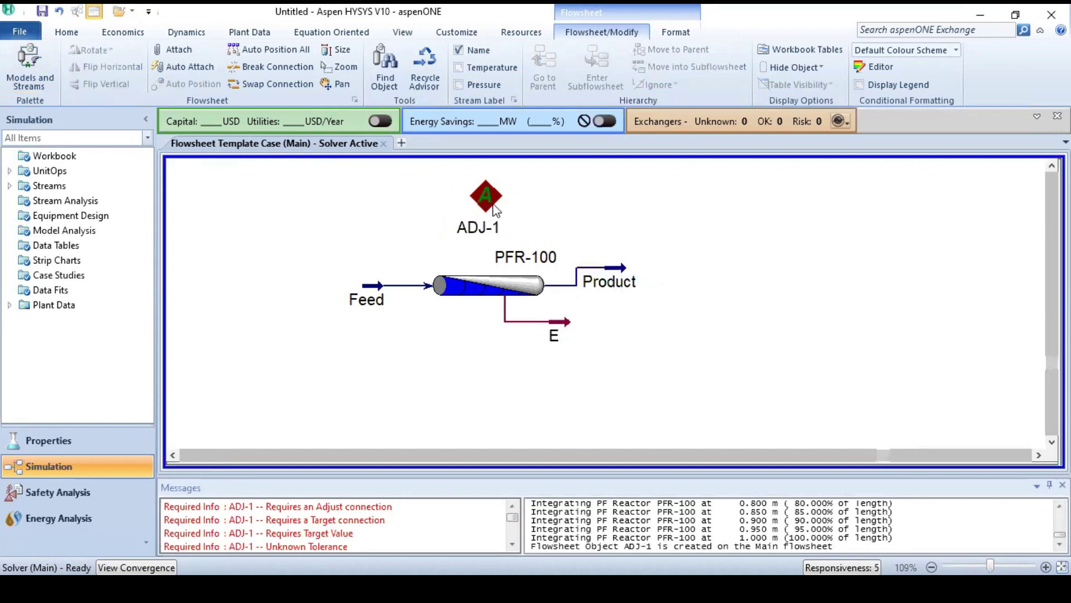
Set the Adjust operation's adjusted variable to the Reactor Volume of PFR-100
double_click(493, 204)
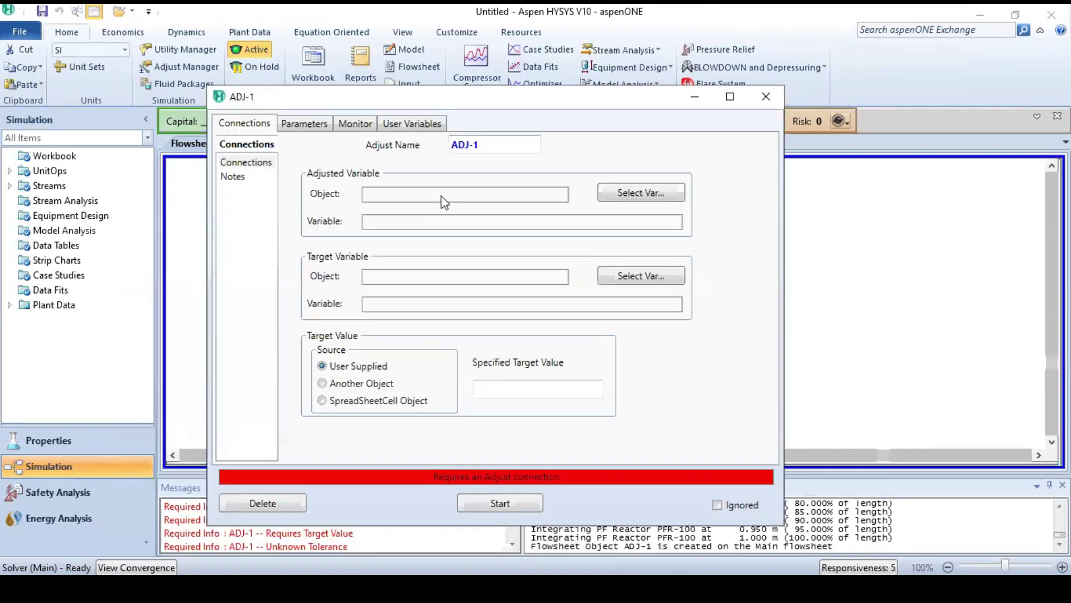
left_click(630, 194)
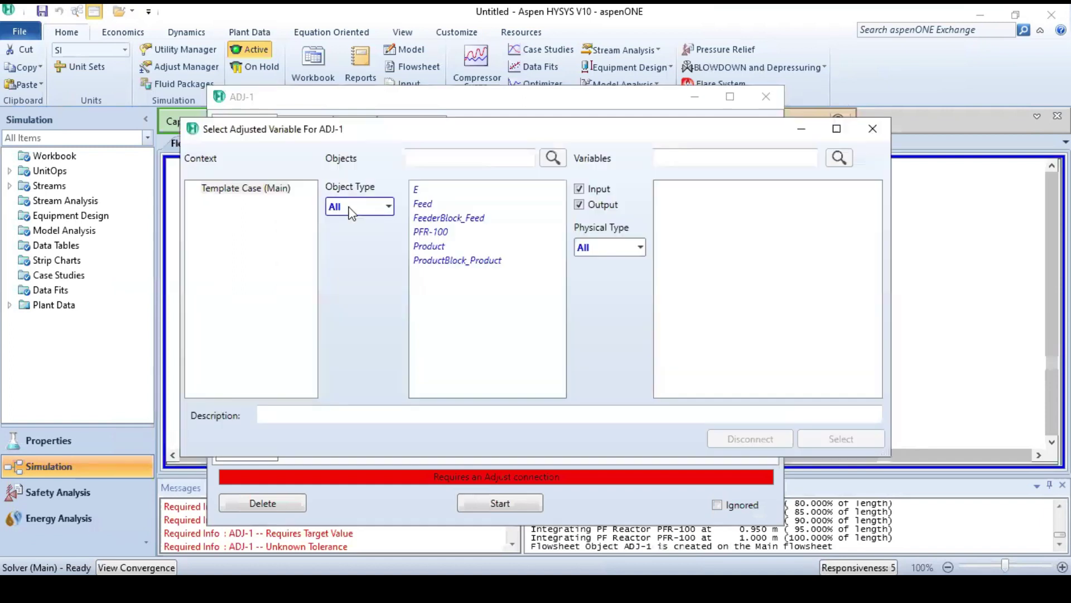
left_click(440, 233)
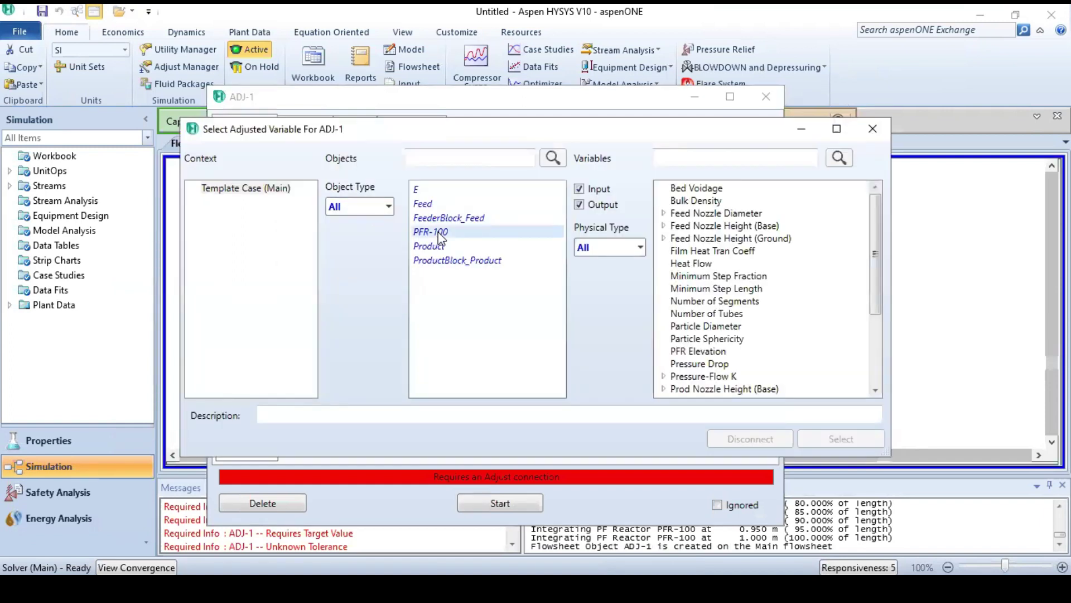
left_click_drag(878, 264, 882, 352)
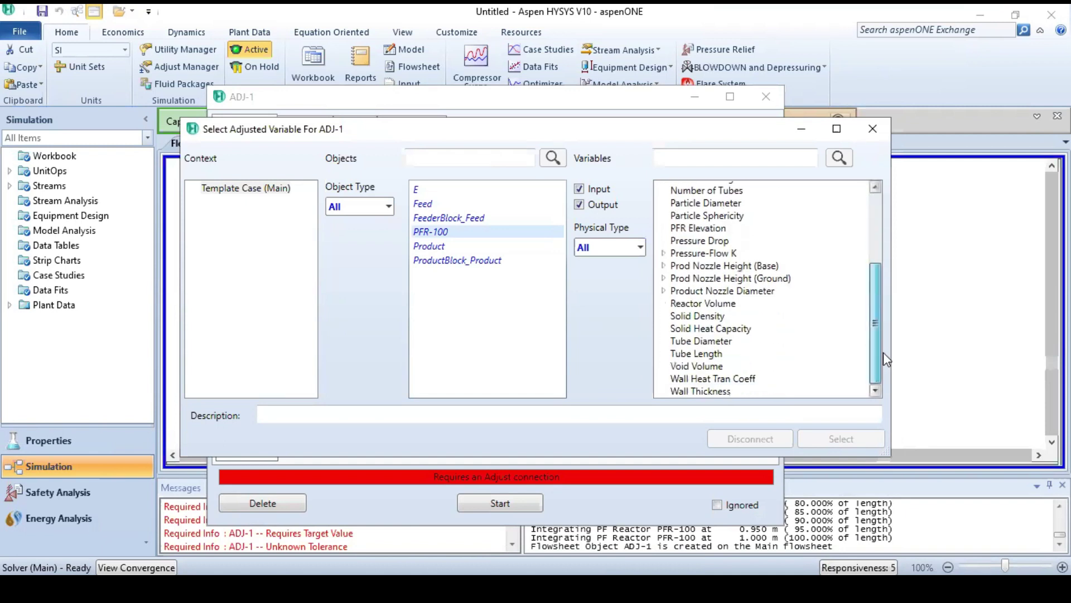
left_click(706, 305)
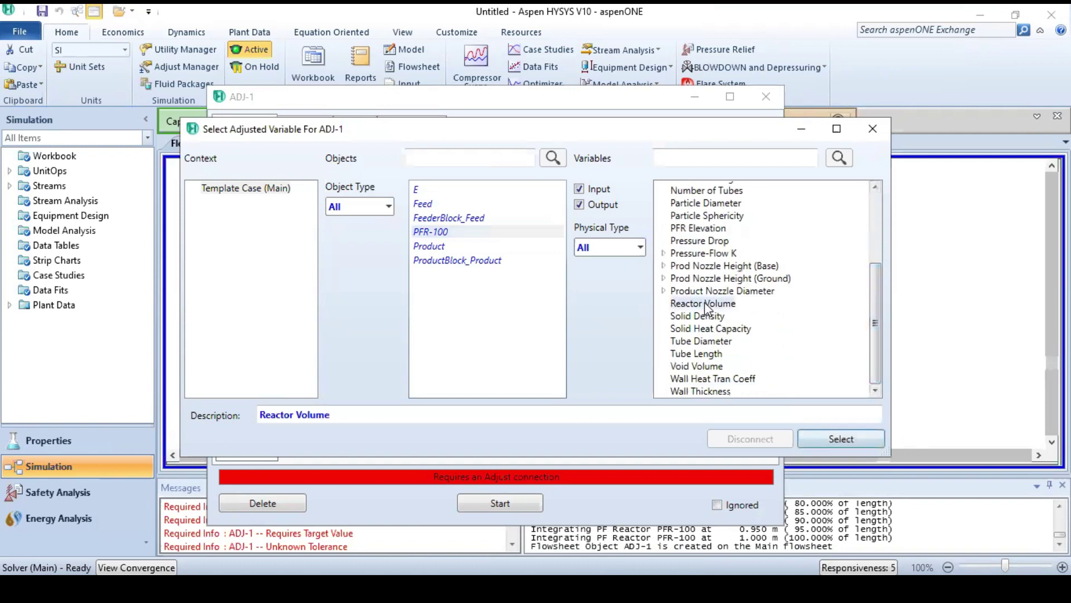
left_click(842, 439)
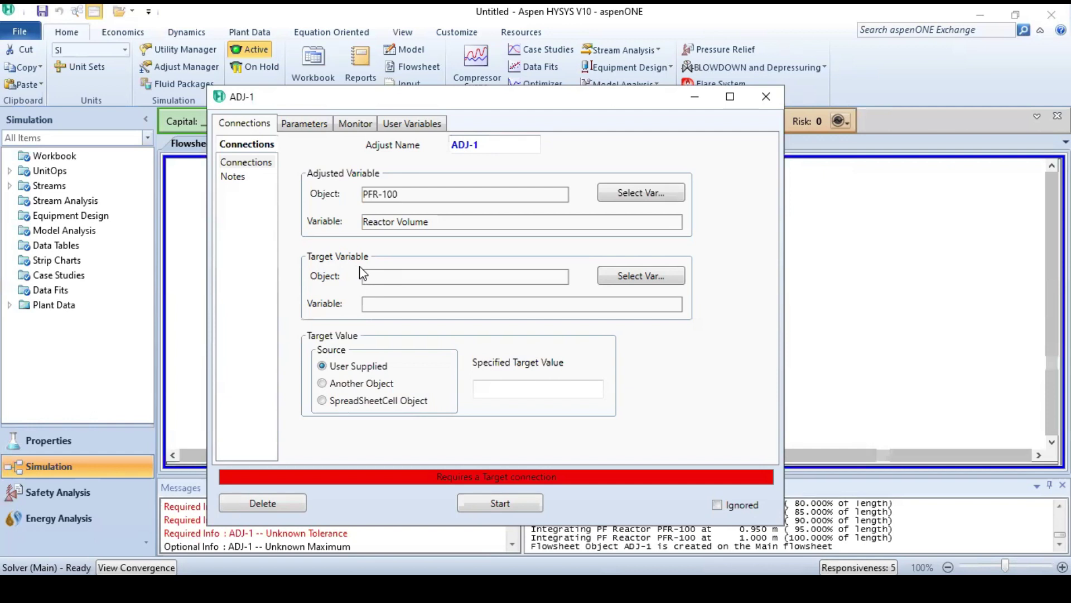
Set the Adjust operation's target variable to the actual percent conversion Act. % Cnv._1 of PFR-100
left_click(604, 282)
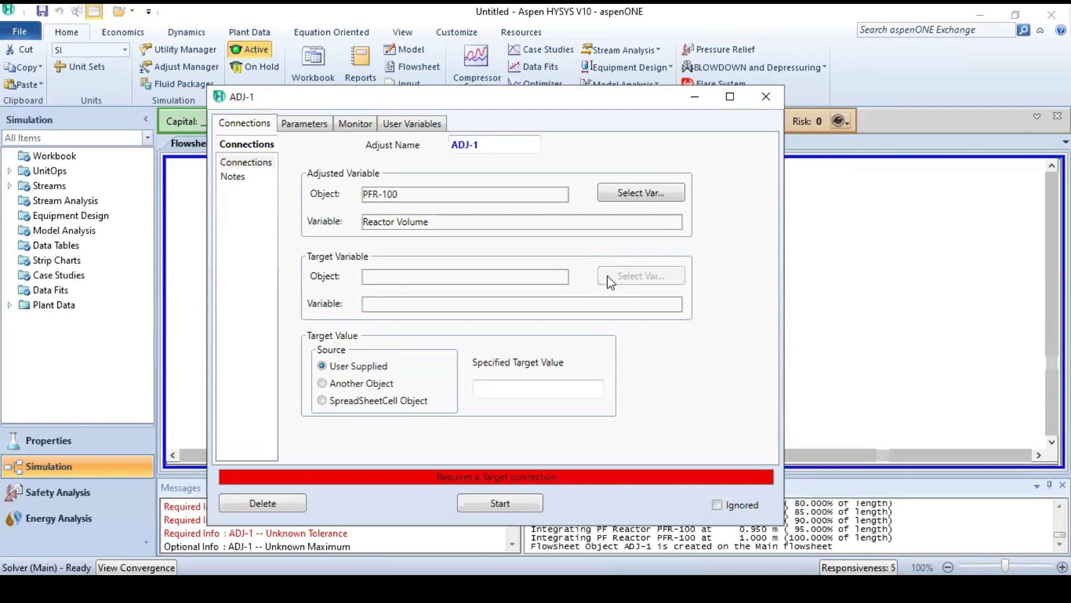
left_click(446, 233)
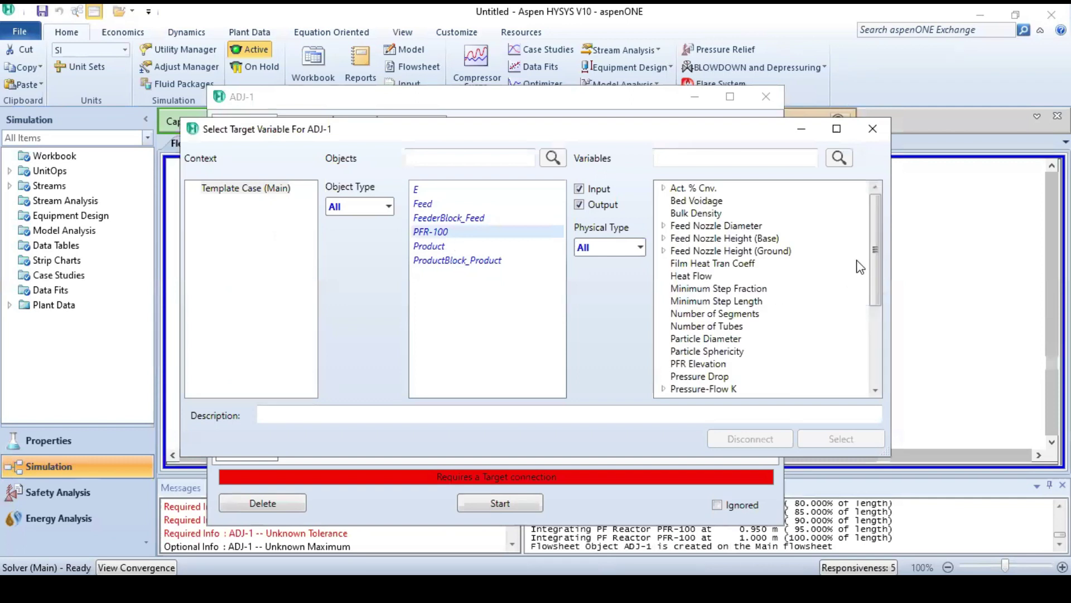
left_click(702, 189)
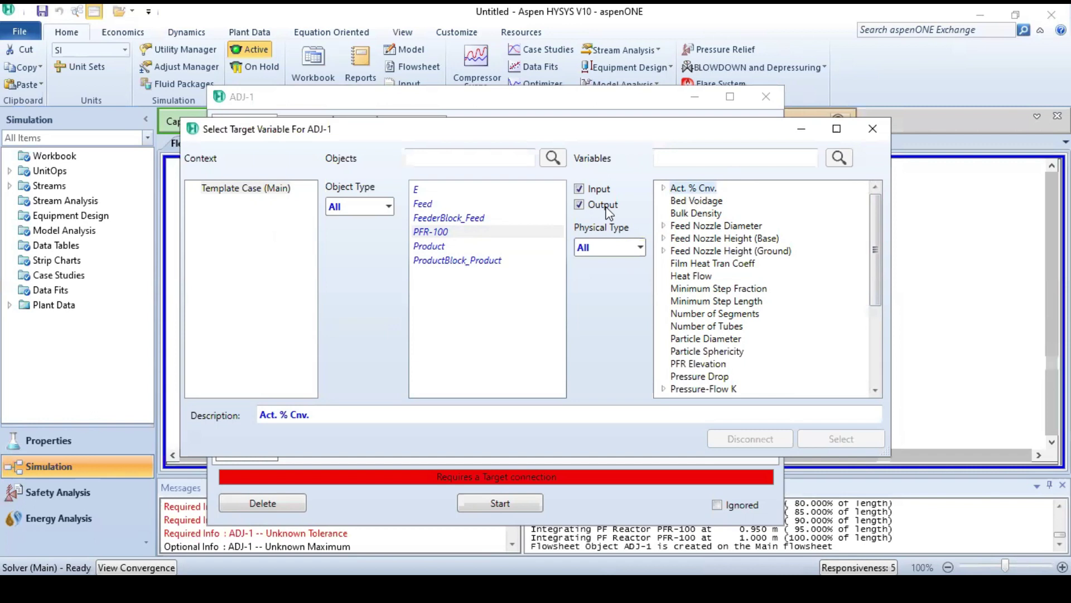
left_click(669, 188)
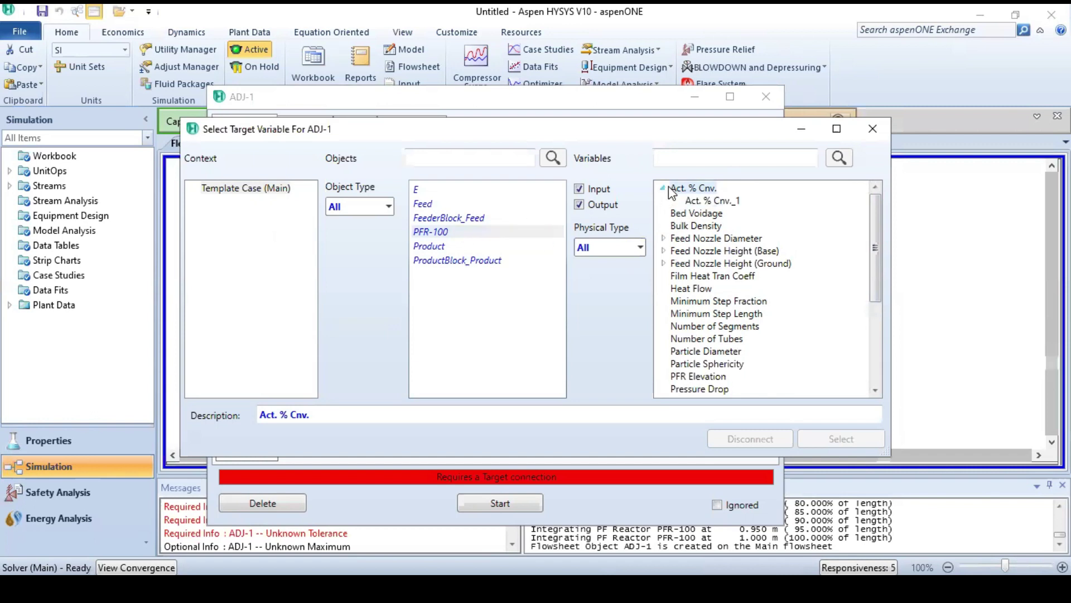
left_click(694, 200)
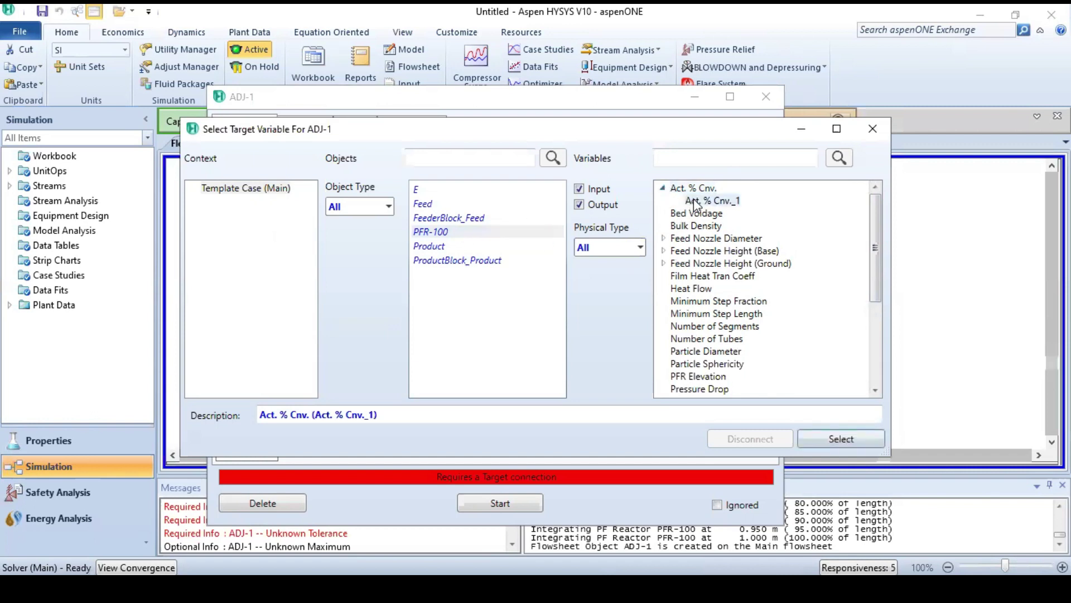
left_click(833, 440)
Enter 95 as the user-supplied target value for the Adjust operation's conversion
left_click(533, 386)
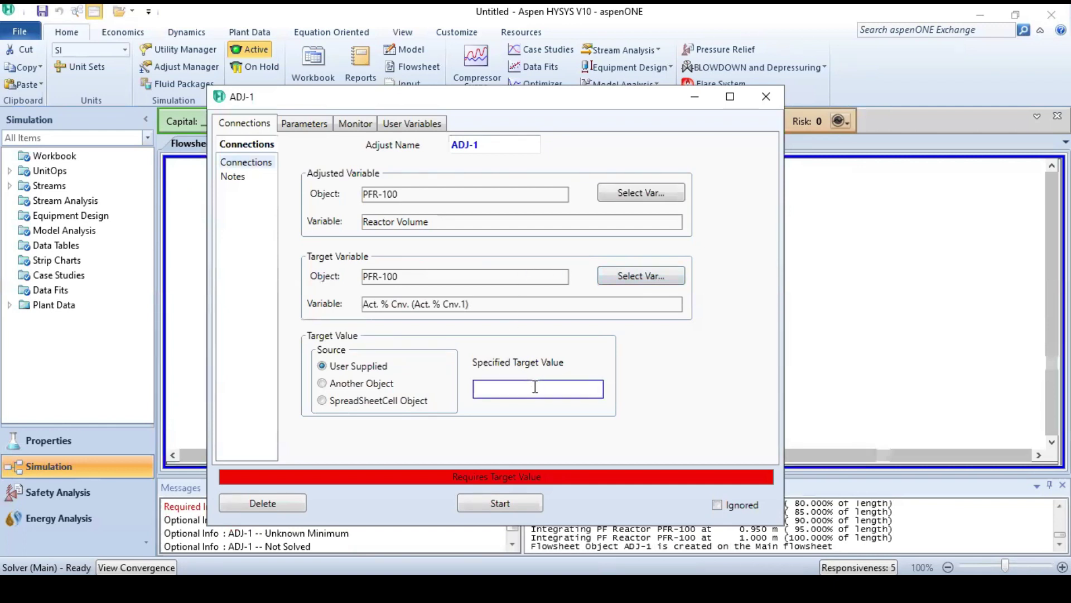
type("95")
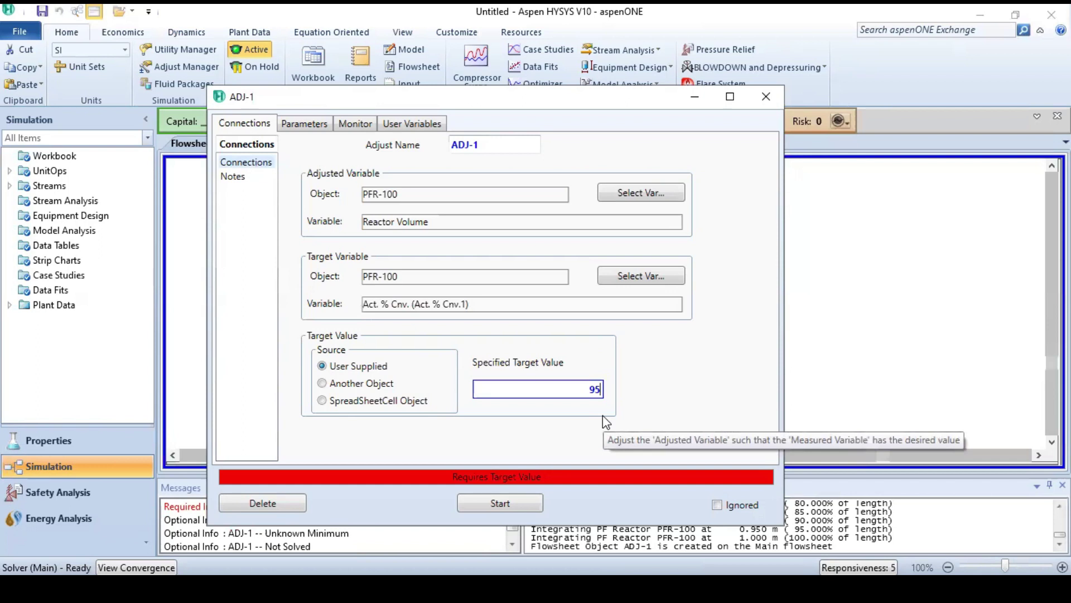
key("Return")
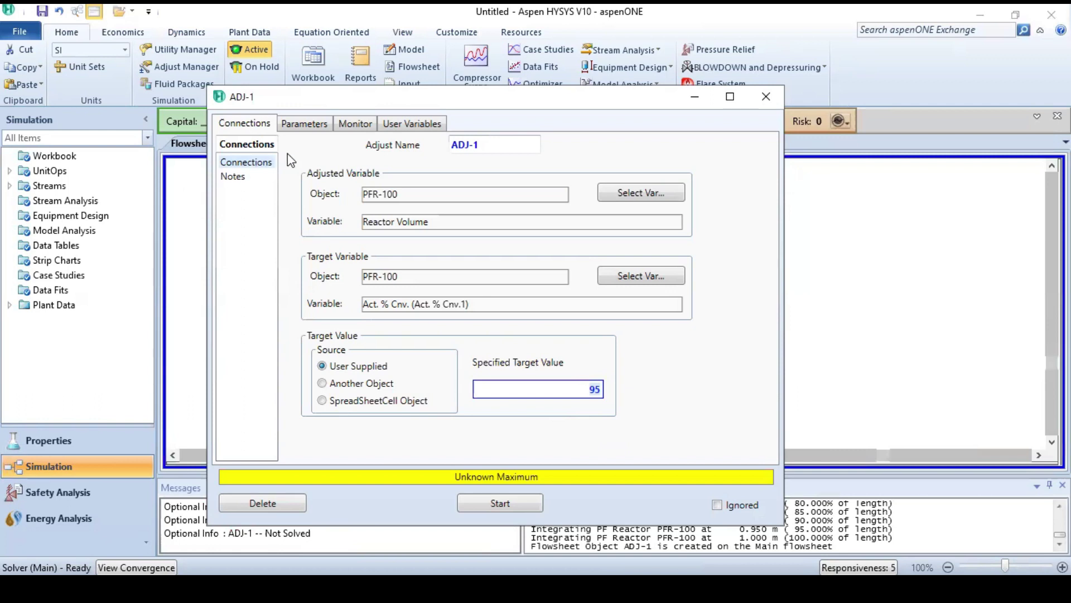
Set the Adjust operation's step size to 0.1 m3 and its maximum iterations to 1000
left_click(313, 128)
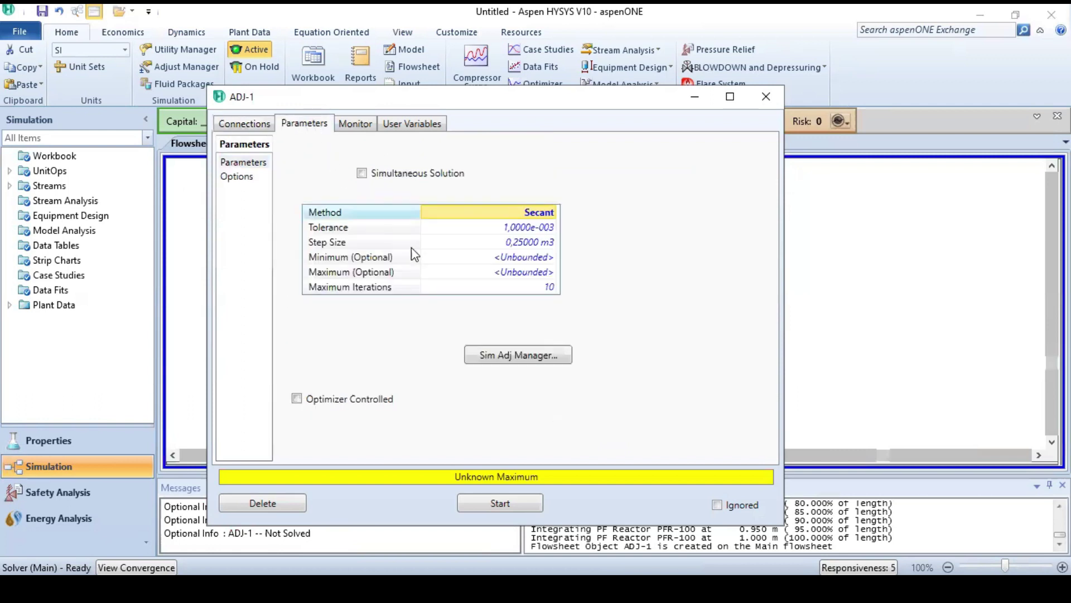
left_click(508, 244)
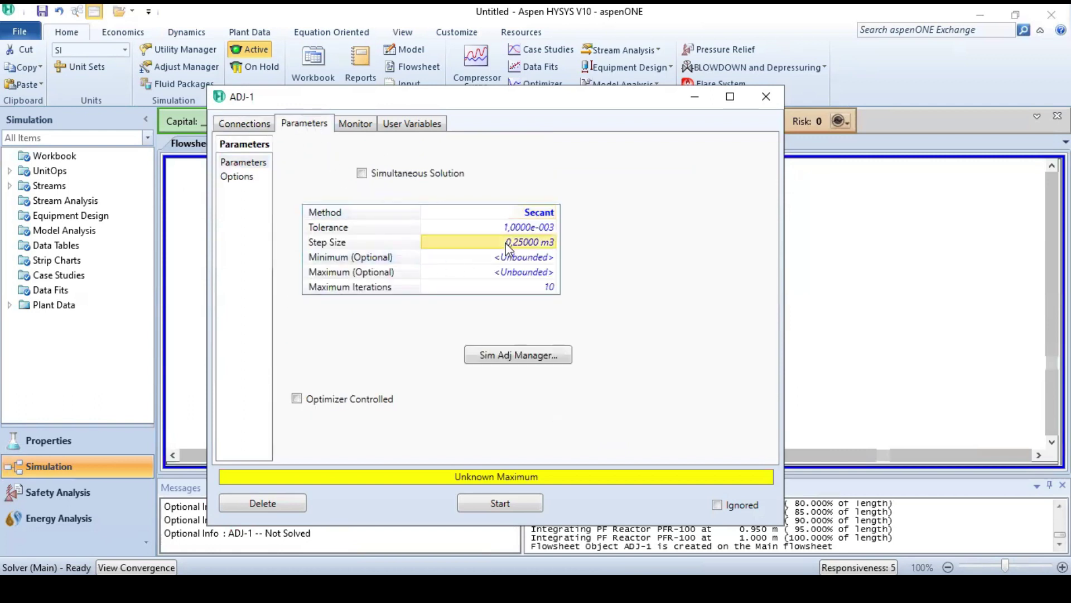
type("0.1")
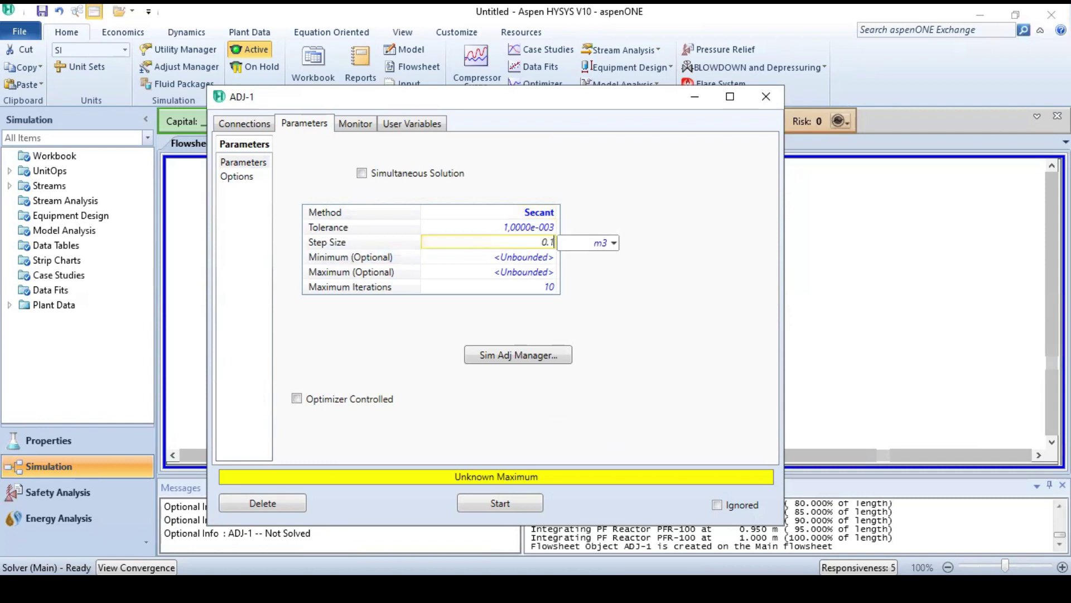
key("Return")
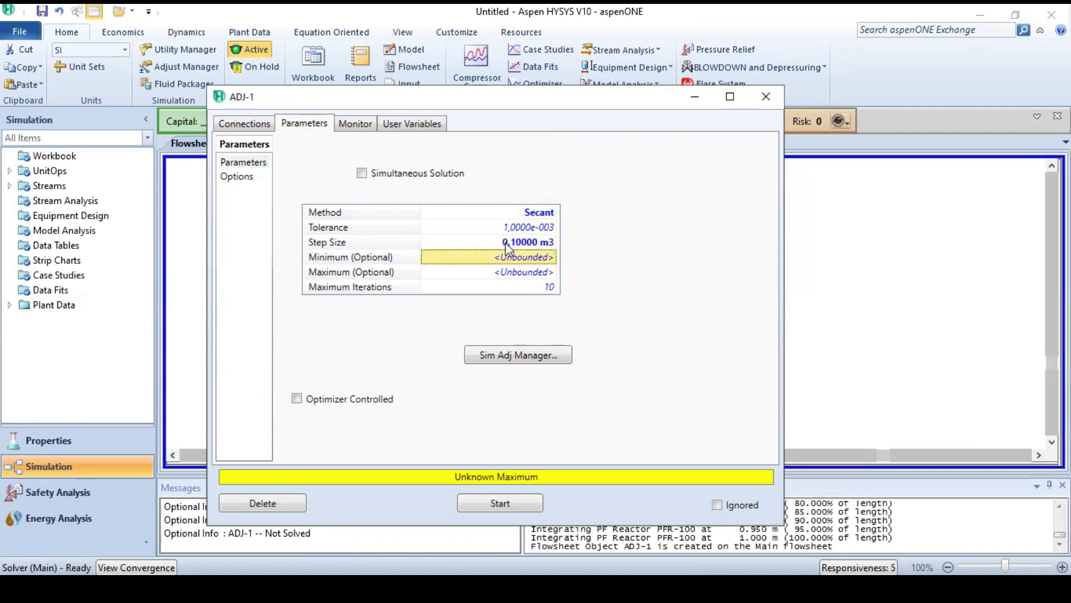
left_click(511, 287)
type("1000")
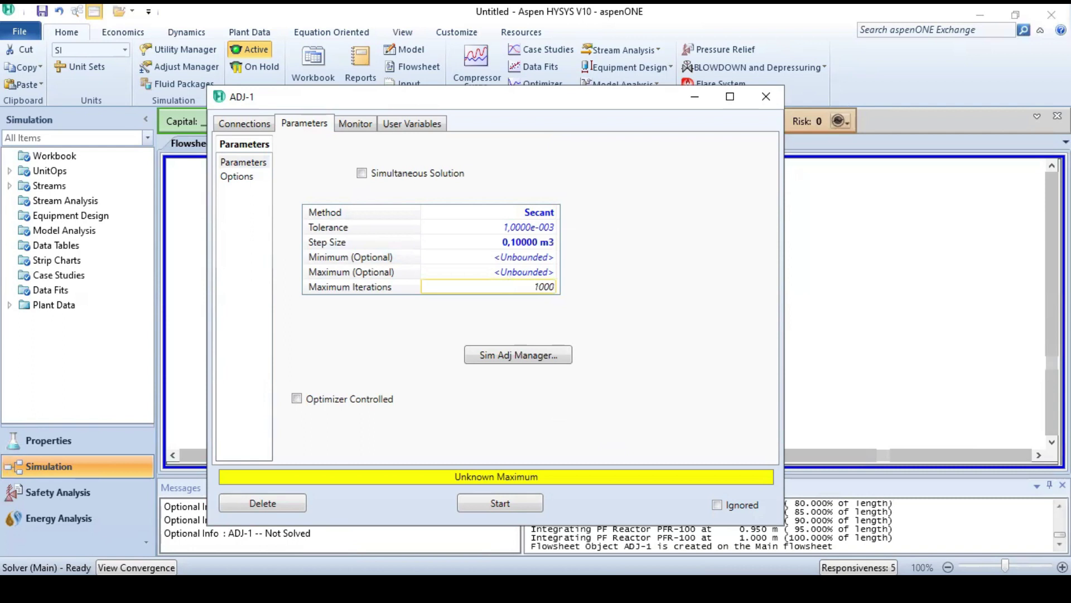
key("Return")
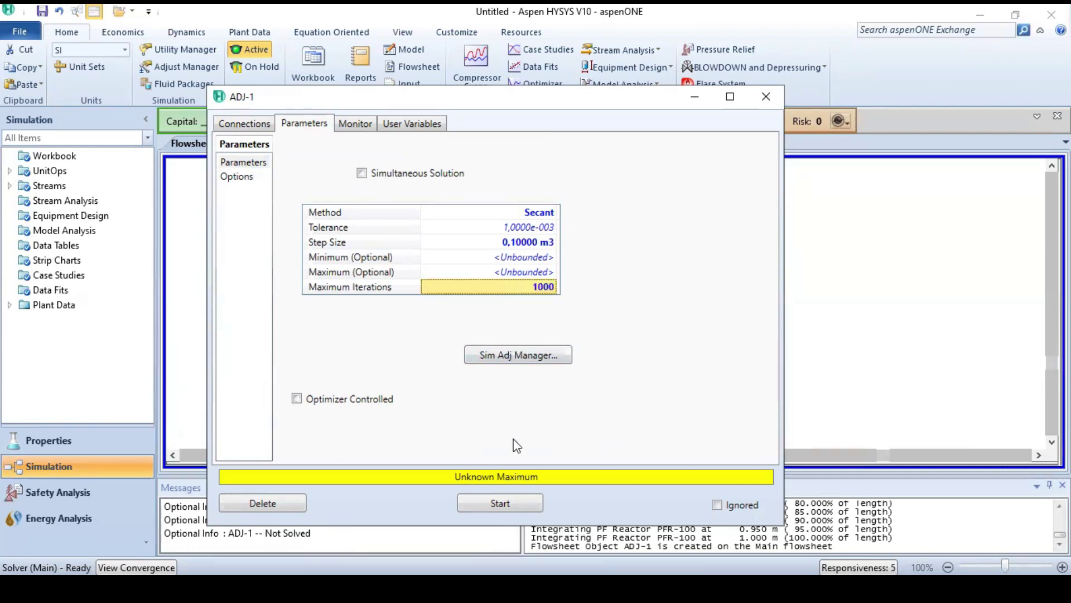
Start the Adjust calculation and close the ADJ-1 window once it has solved
left_click(509, 503)
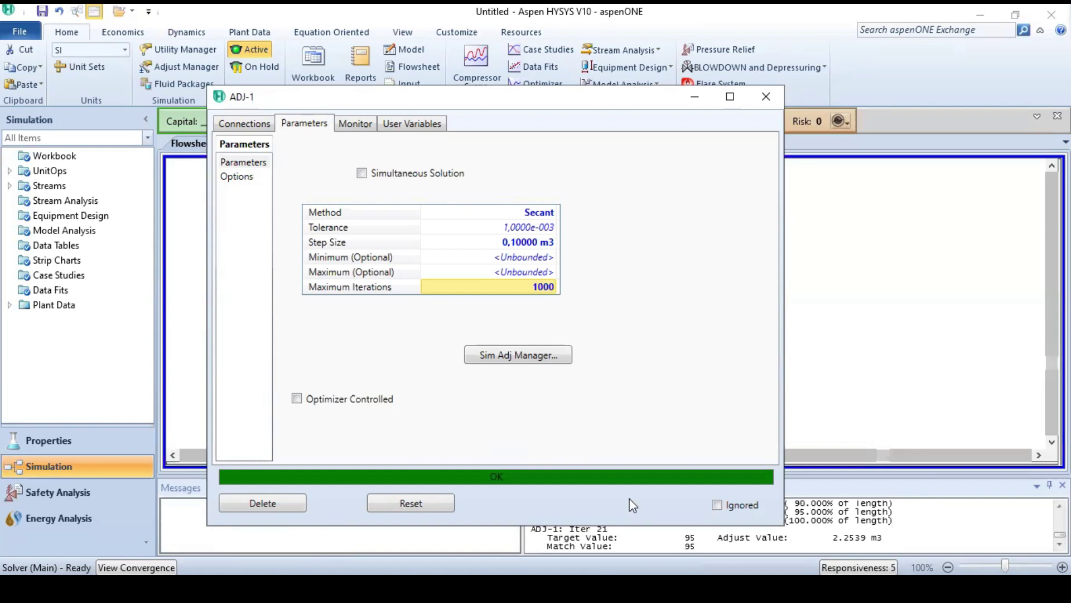
left_click(766, 96)
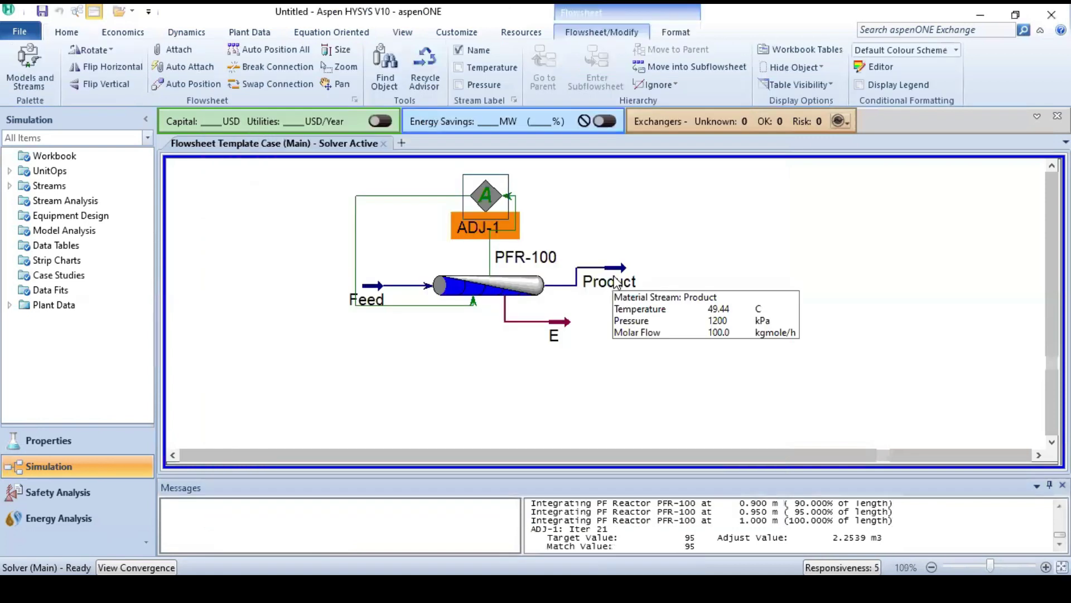
Examine the Product stream's conditions and its cis2-Butene and tr2-Butene composition
left_click(600, 284)
double_click(598, 279)
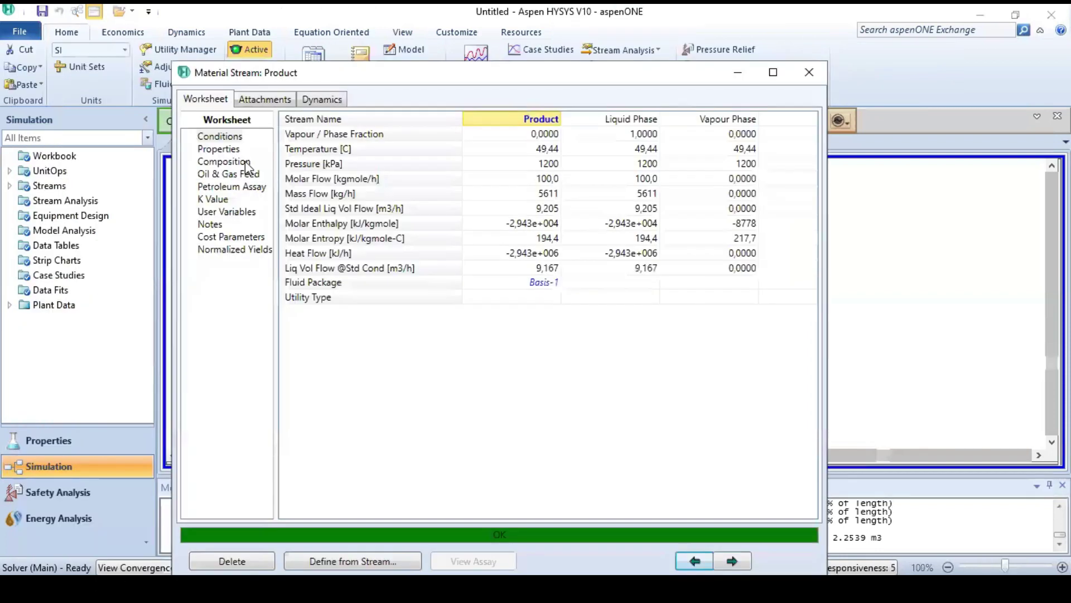
left_click(245, 162)
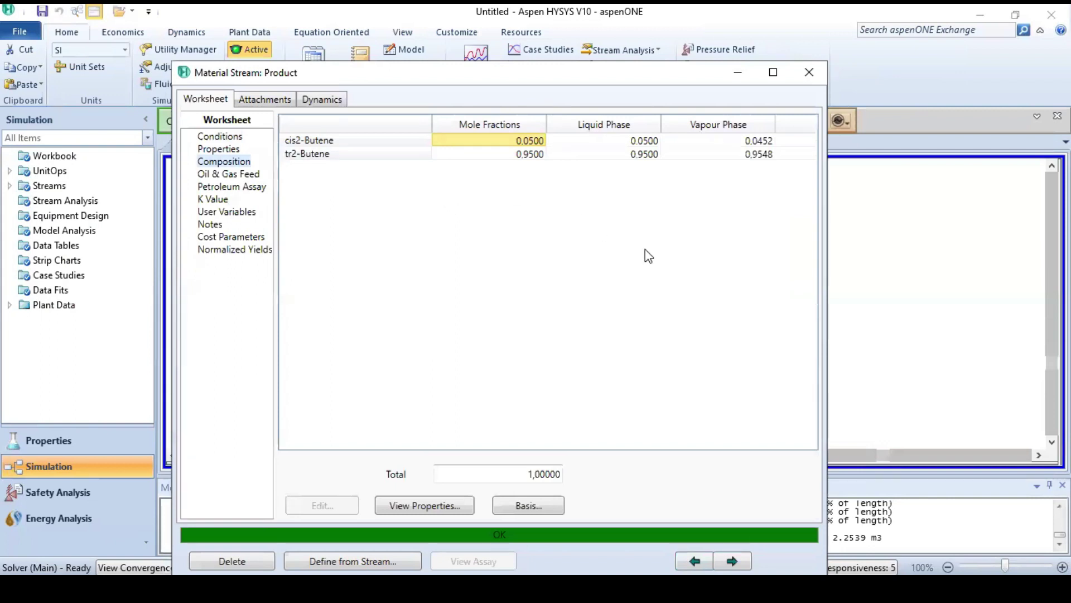
left_click(809, 74)
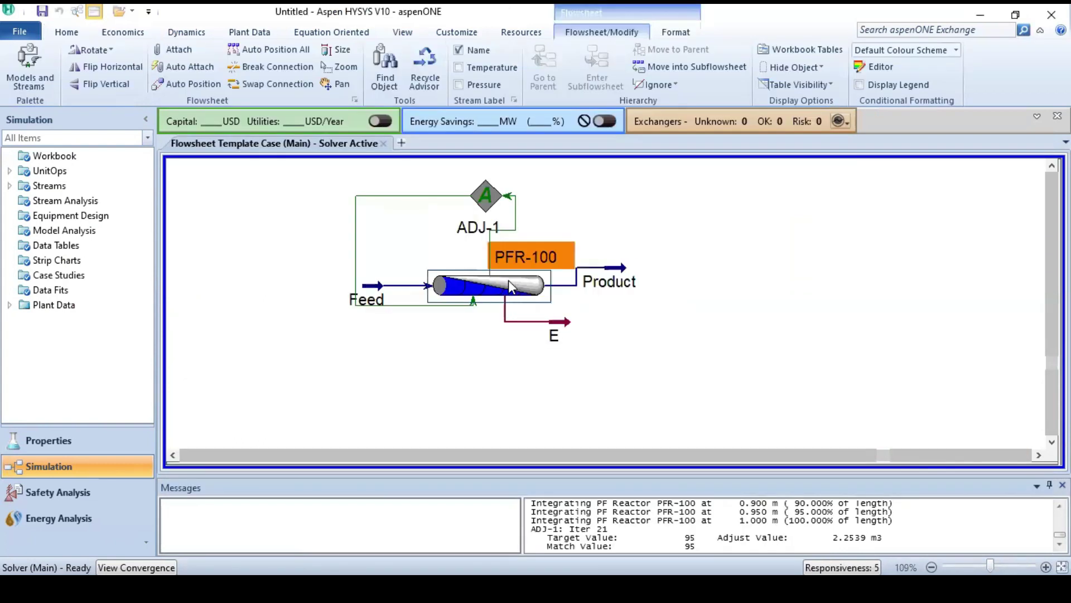
Check the adjusted total volume and tube dimensions in the sizing data of reactor PFR-100
double_click(508, 280)
left_click_drag(420, 164, 533, 78)
left_click(277, 107)
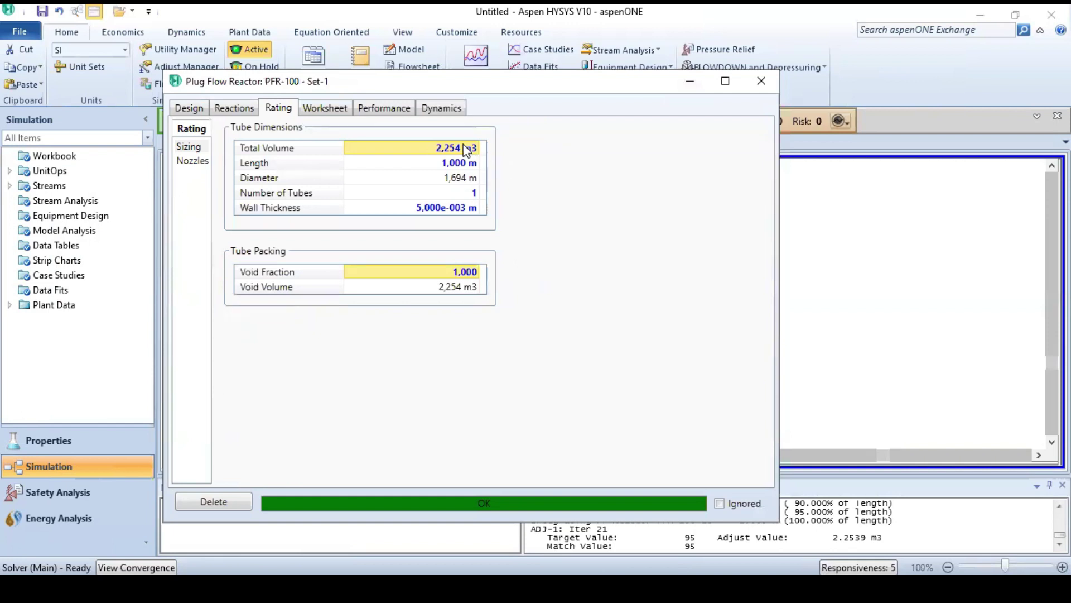
mouse_move(458, 155)
left_click_drag(587, 91, 630, 66)
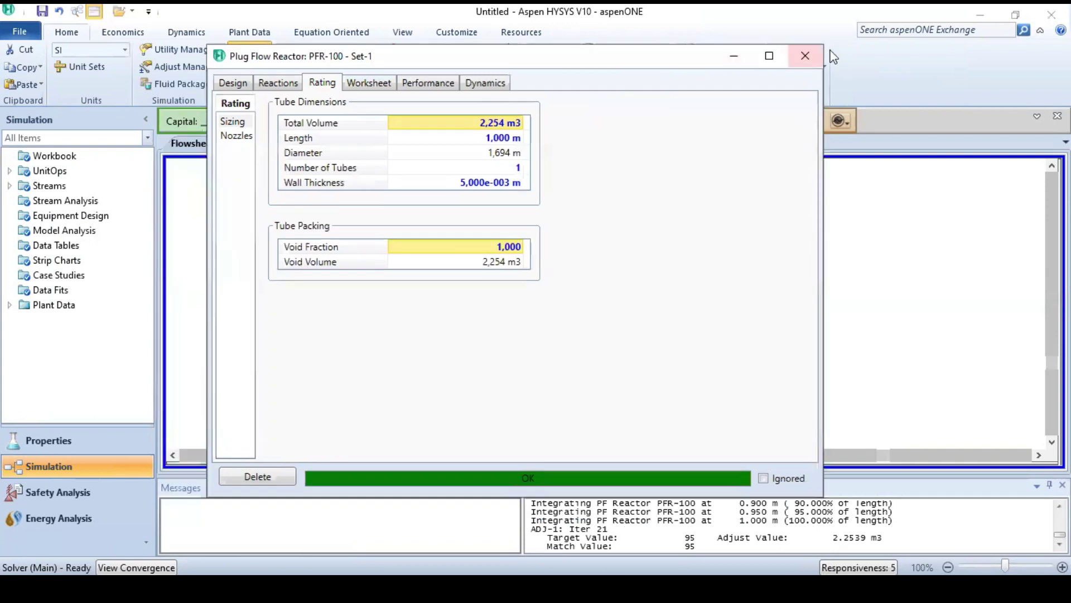